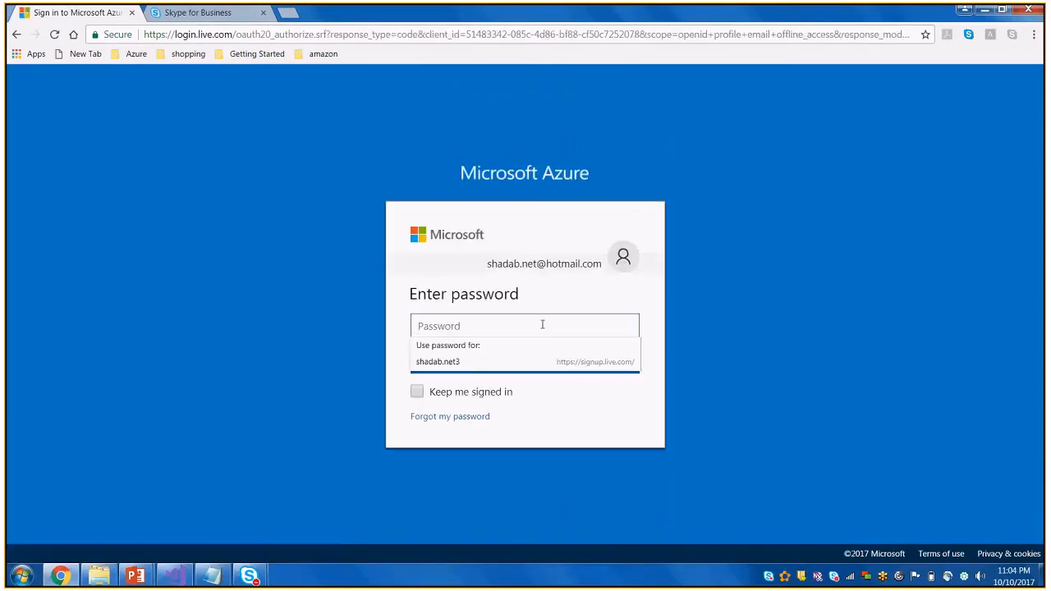
Sign in to Microsoft Azure by entering the account password
text(••••••••••••)
click(526, 368)
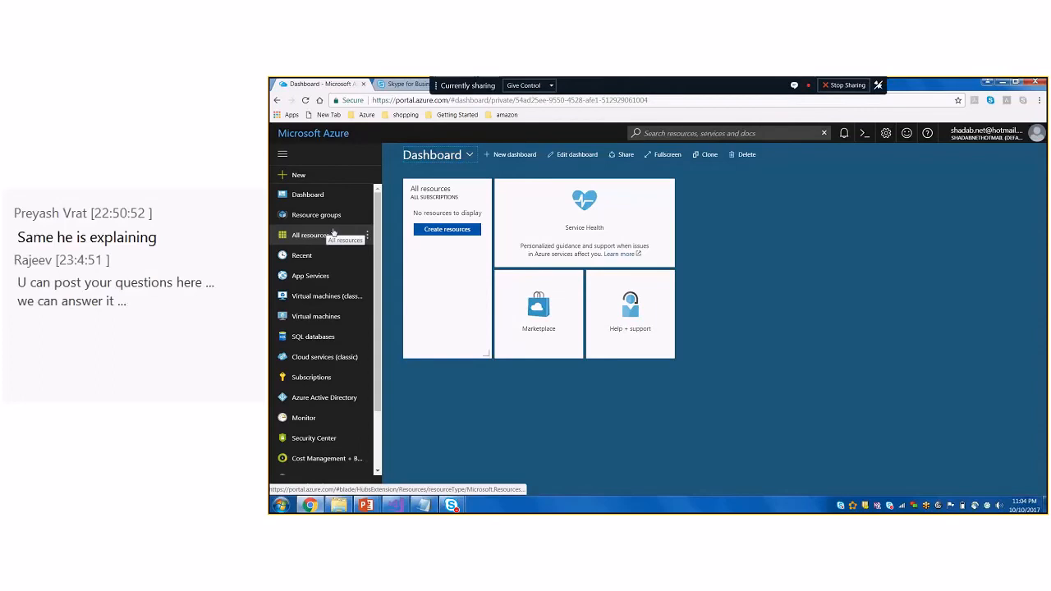
Browse the Enterprise Integration offerings in the Azure Marketplace for creating a new resource
click(301, 175)
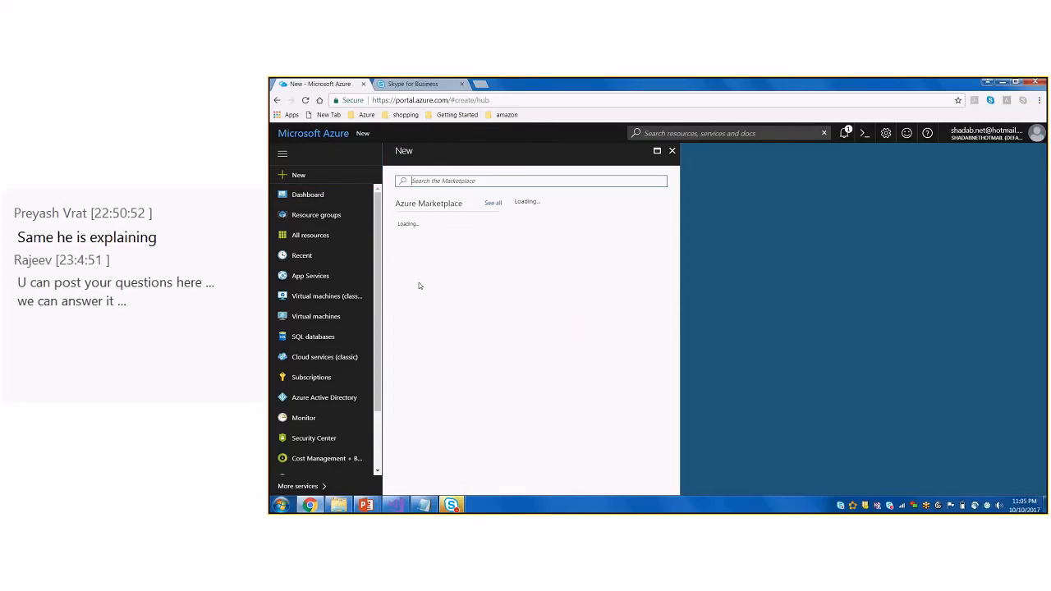
click(420, 289)
click(301, 175)
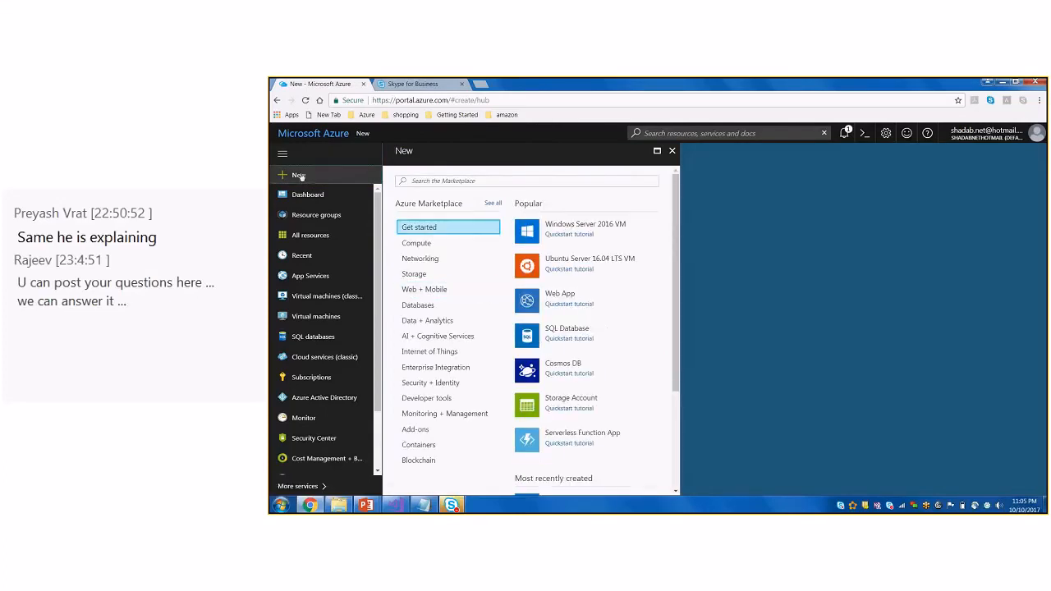
click(436, 368)
Search the portal's resources, services and docs for "logic app"
click(726, 132)
text(log)
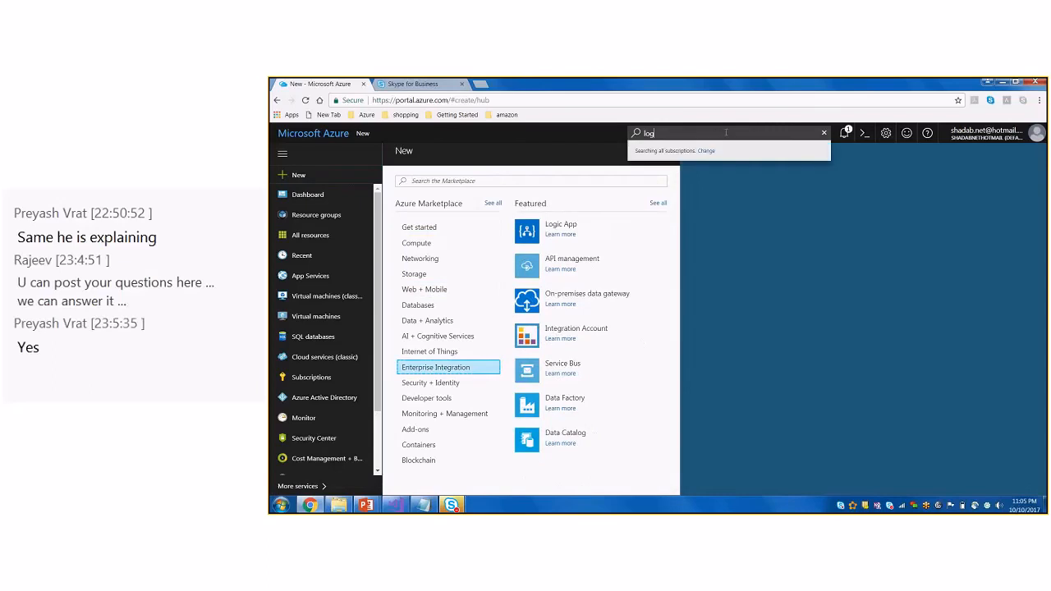
text(ic app)
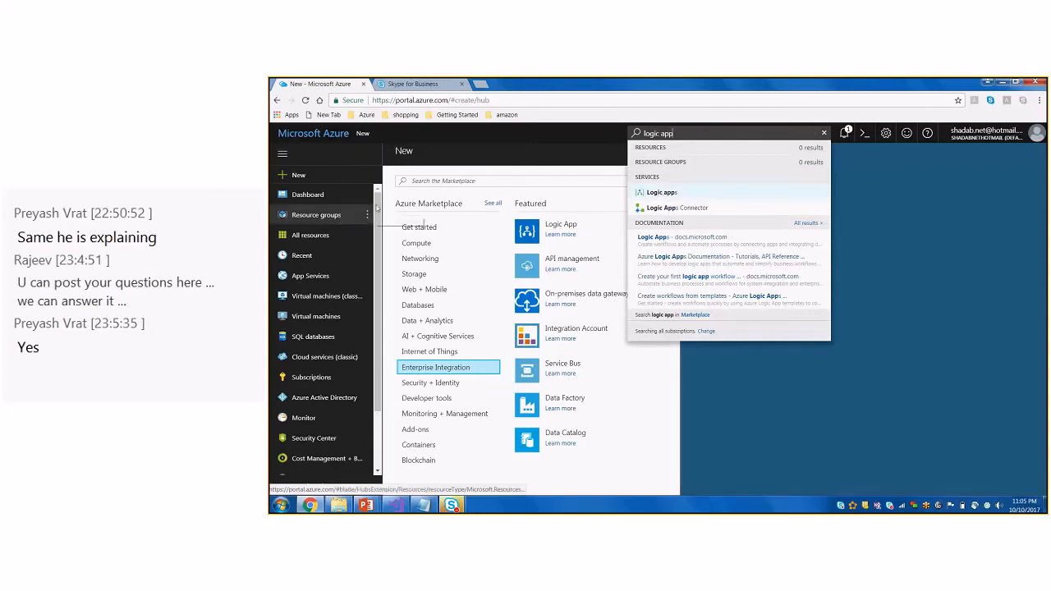
Filter the full list of Azure services by "logic a"
scroll(328, 329, down, 3)
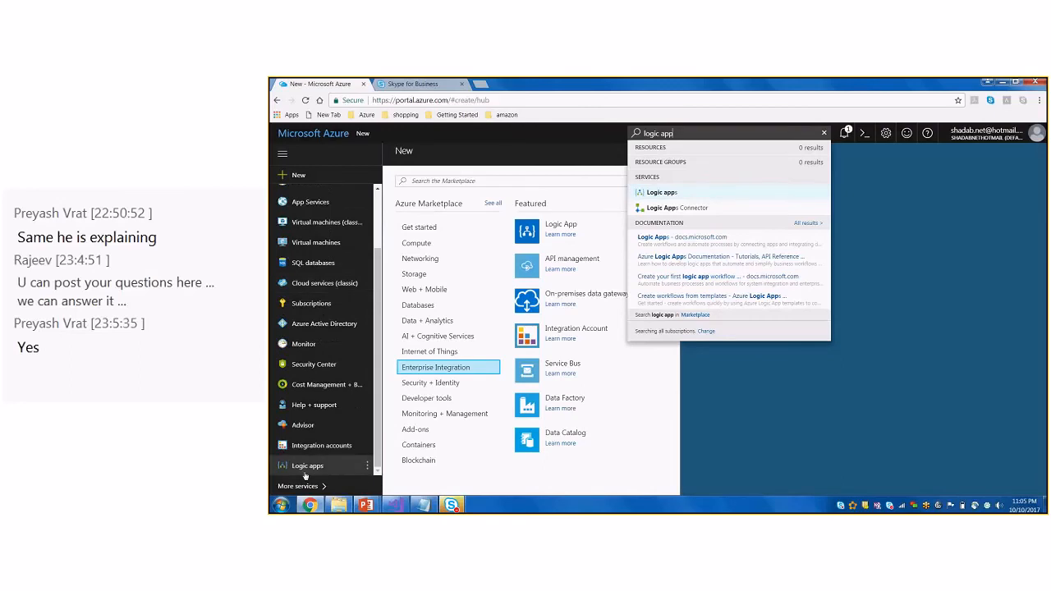
click(309, 488)
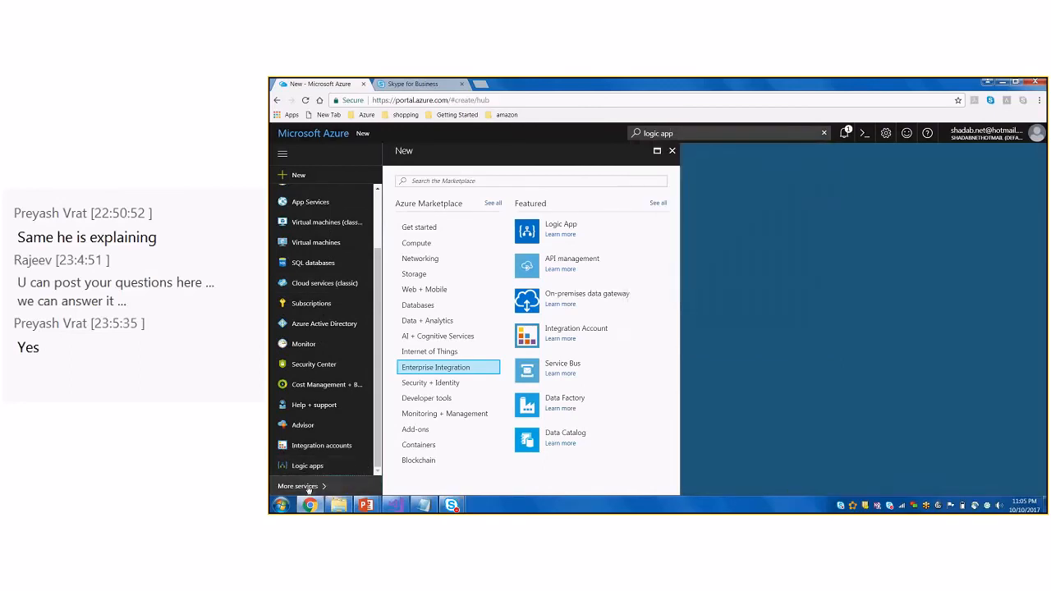
click(309, 488)
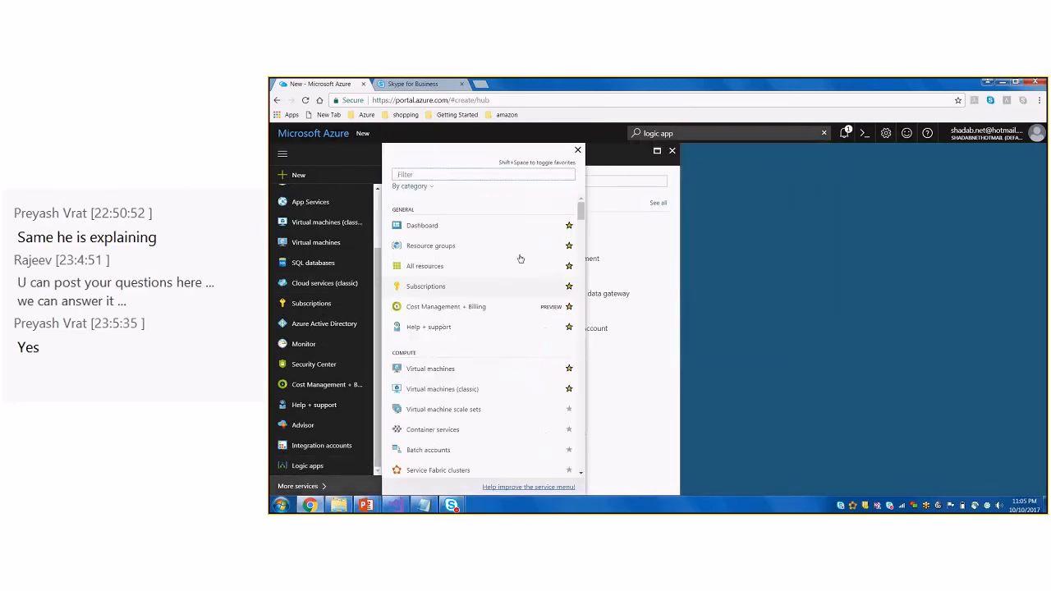
click(499, 174)
text(loc)
key(BackSpace)
text(gic a)
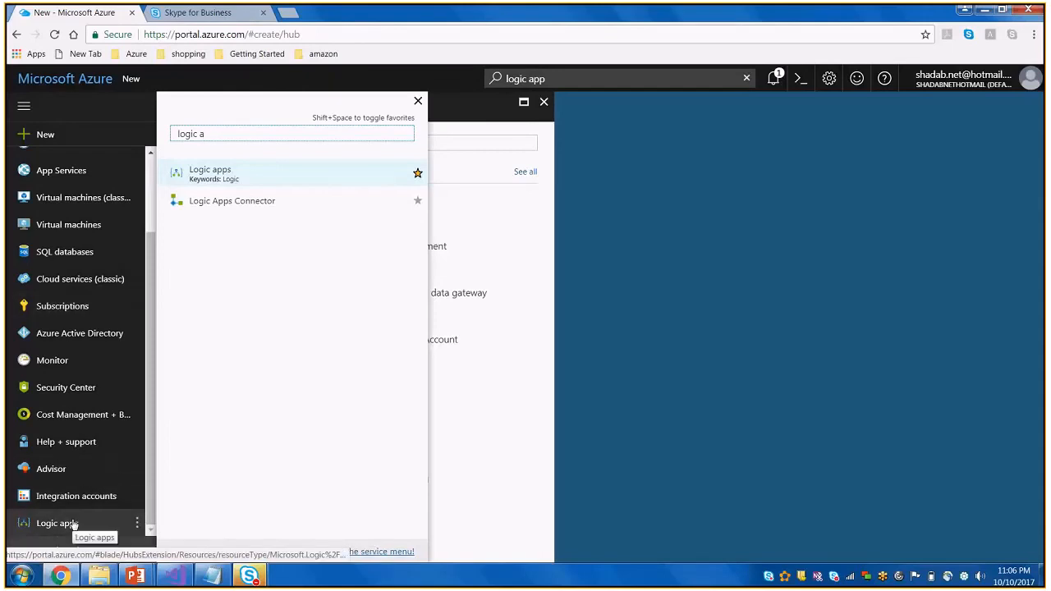
Start a new logic app from the Logic apps list and name it twiterlogicapp
click(74, 524)
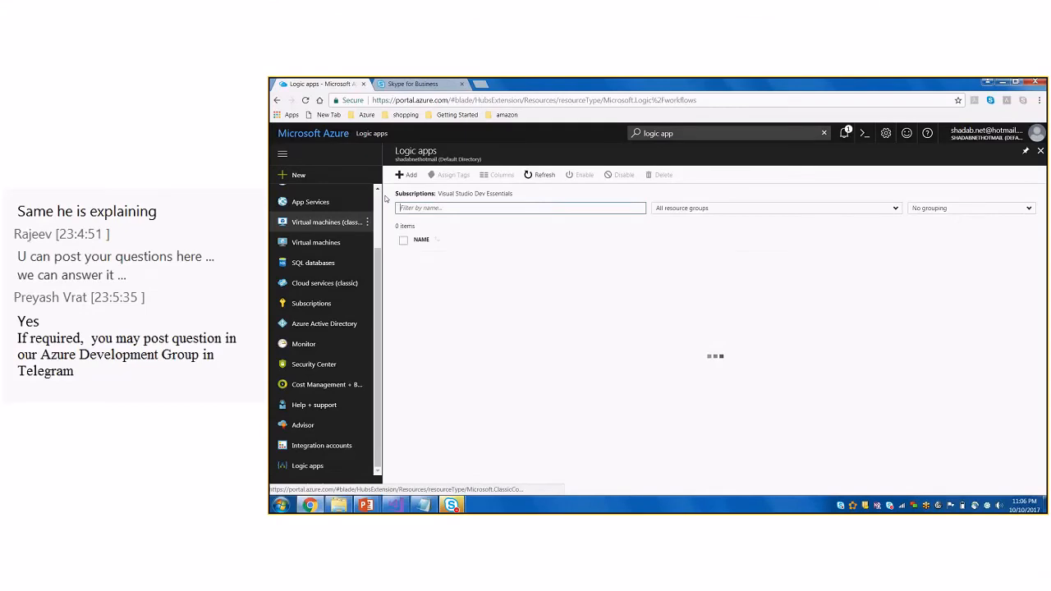
click(403, 175)
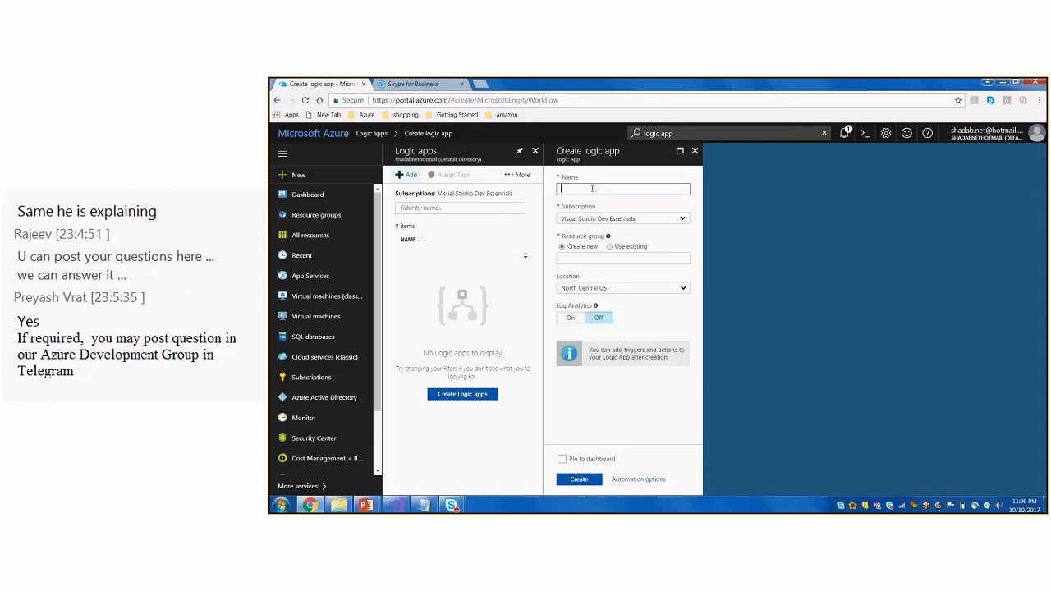
text(twi)
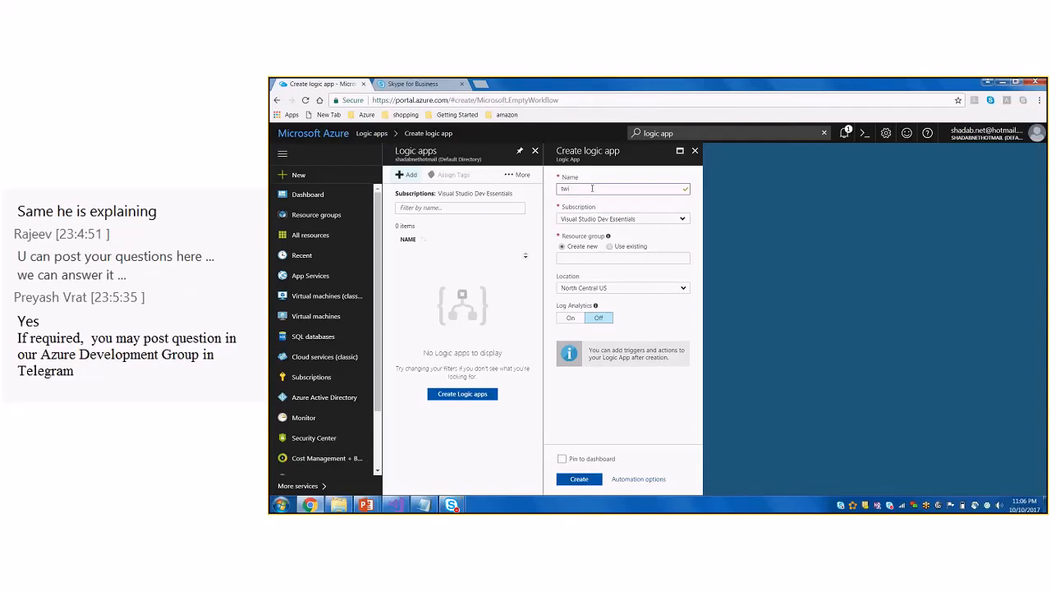
text(tepog)
text(icapp)
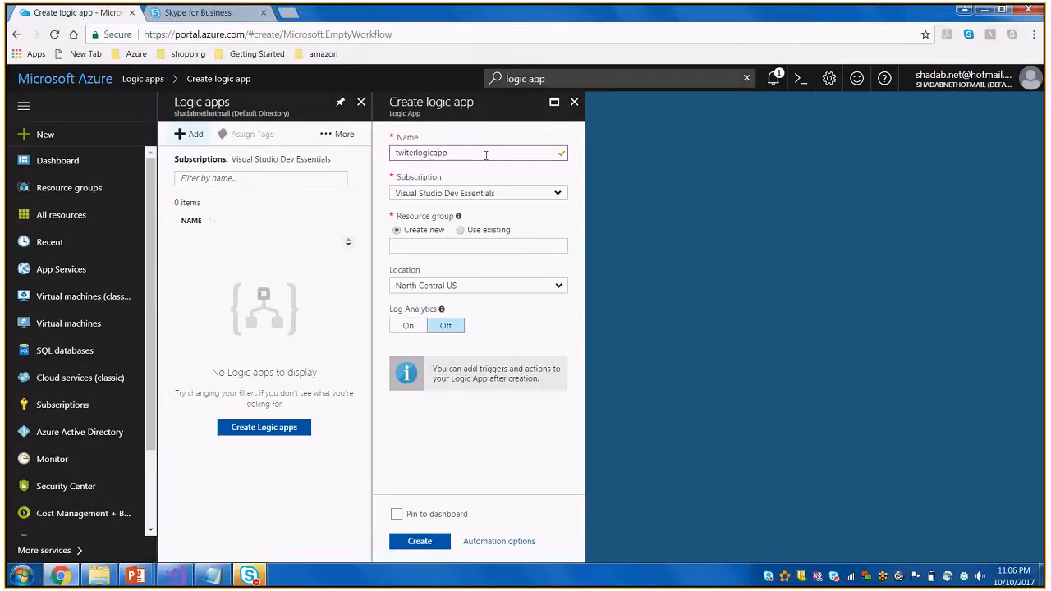
Choose the Visual Studio Dev Essentials subscription and specify a new resource group named rgtwiterlogicapp
drag(485, 156, 376, 149)
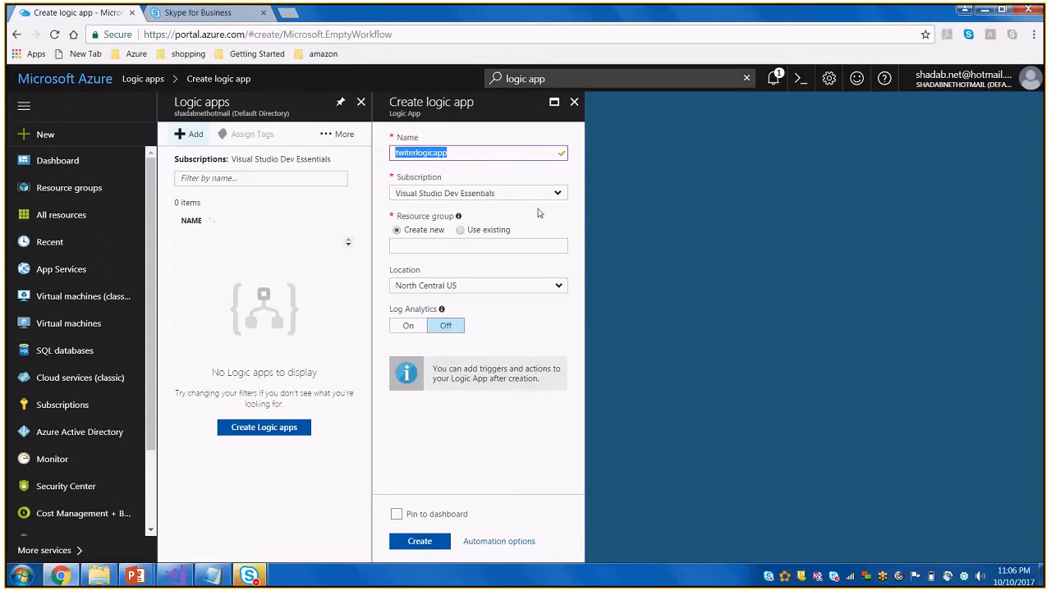
click(475, 245)
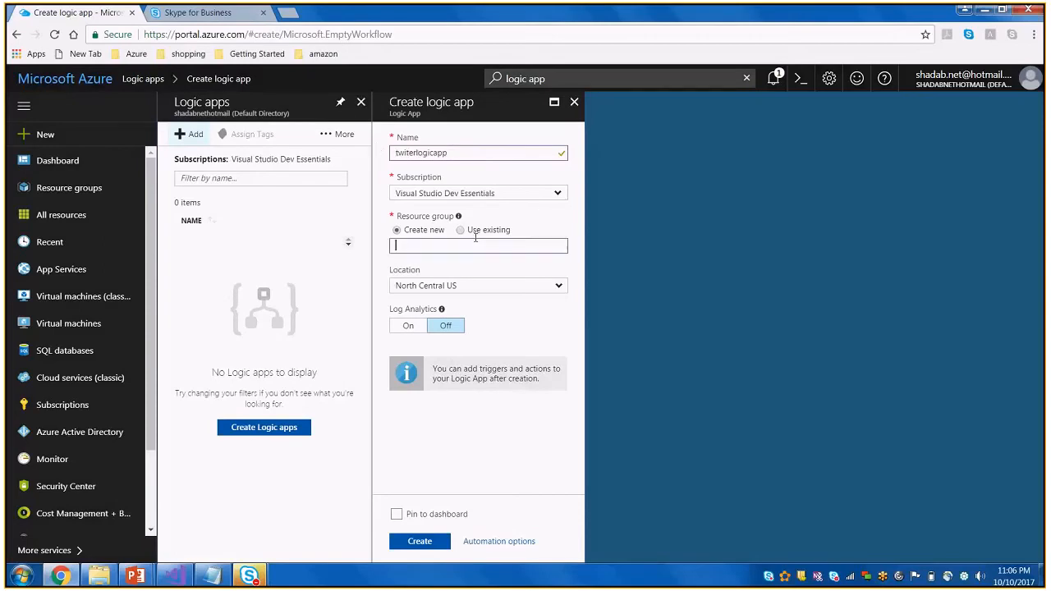
click(477, 195)
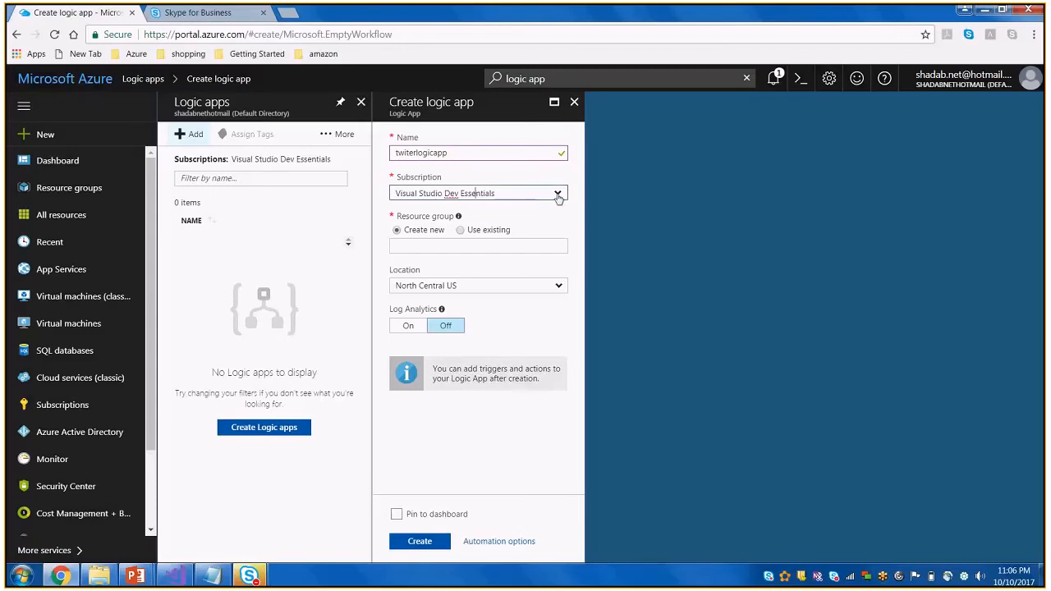
click(558, 195)
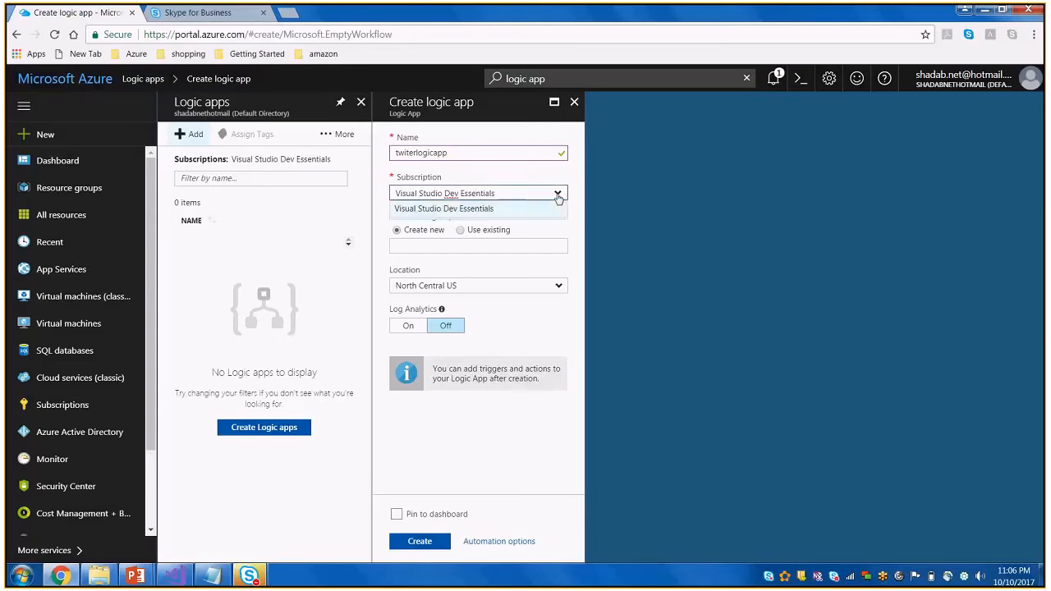
click(483, 211)
click(433, 245)
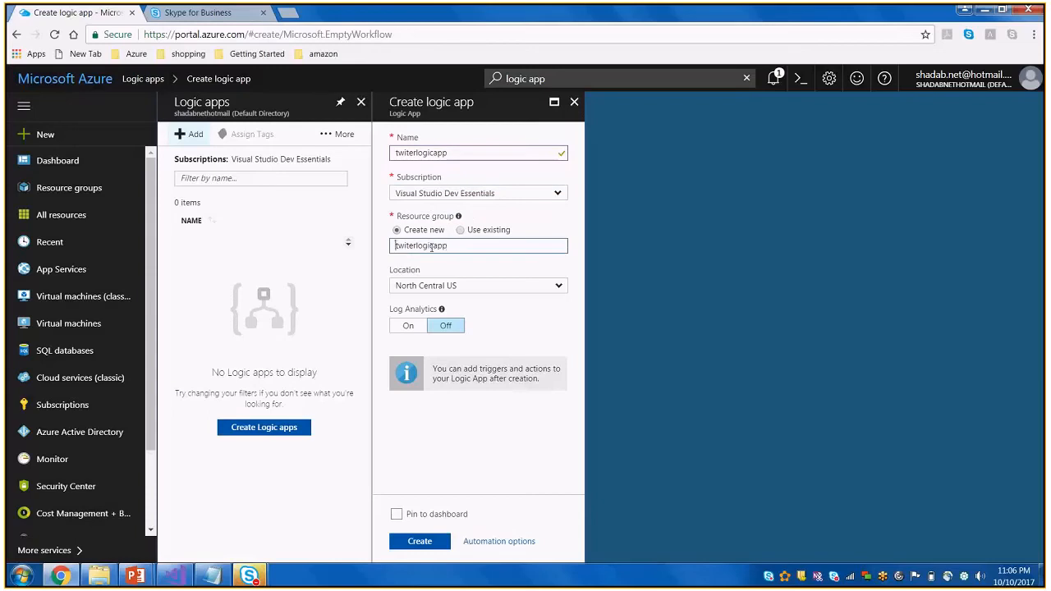
text(terlog)
Set the logic app's location to South India
click(564, 294)
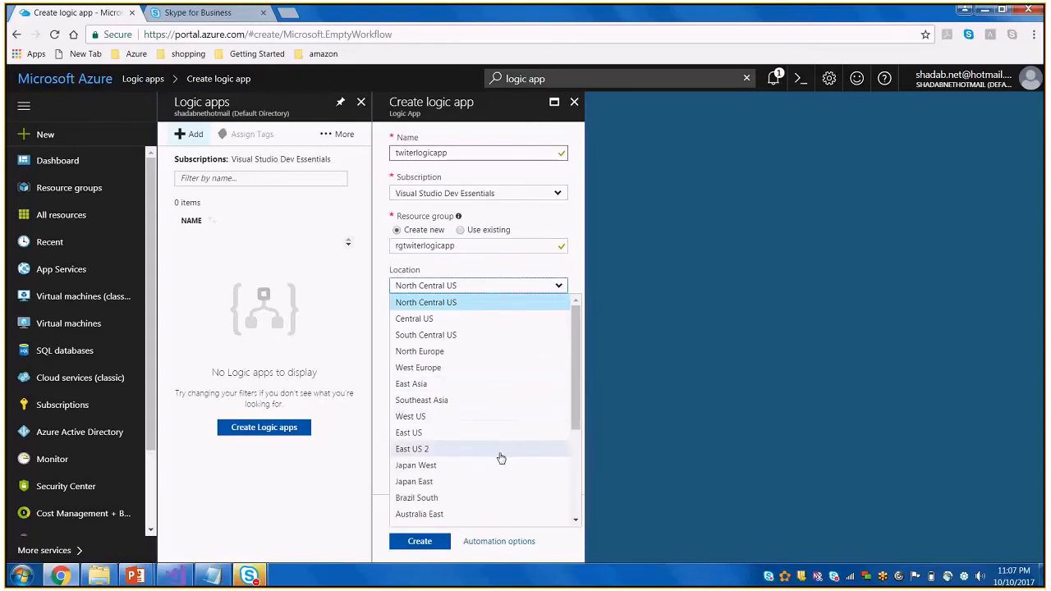
scroll(501, 457, down, 3)
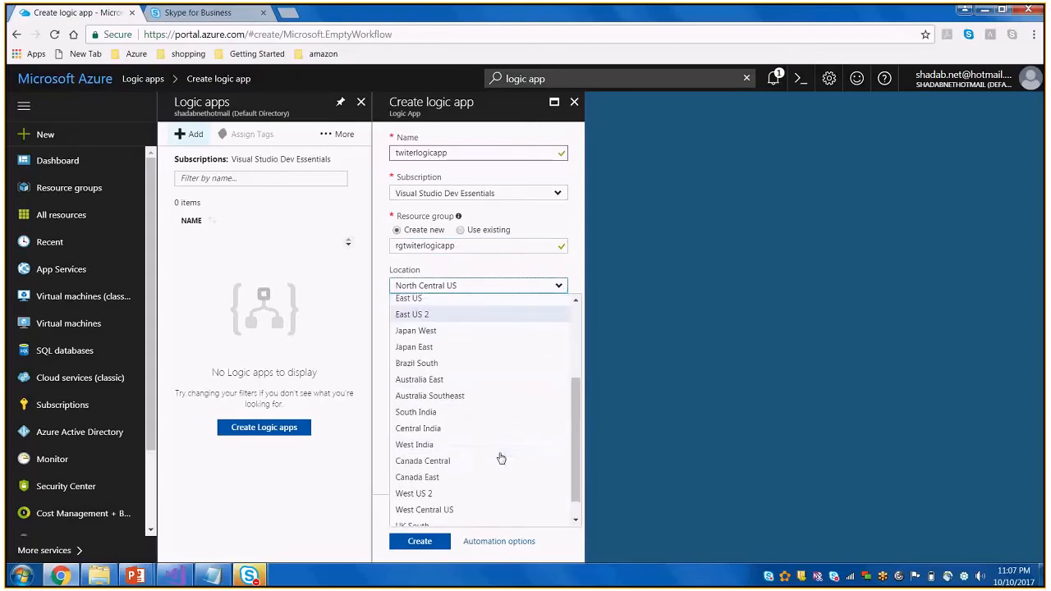
click(460, 413)
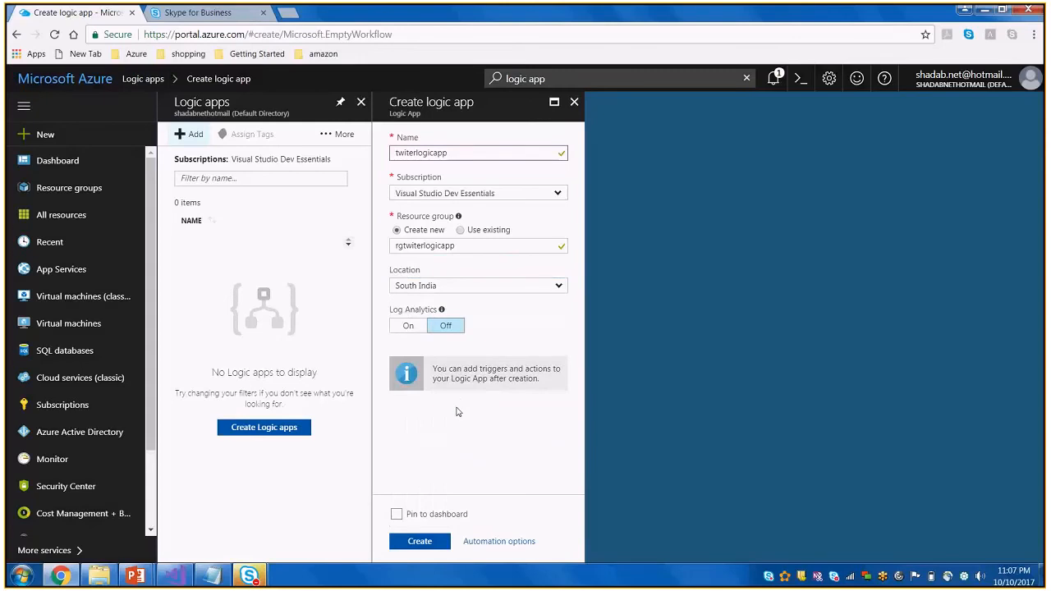
Create the logic app with Log Analytics off and pinned to the dashboard
click(410, 328)
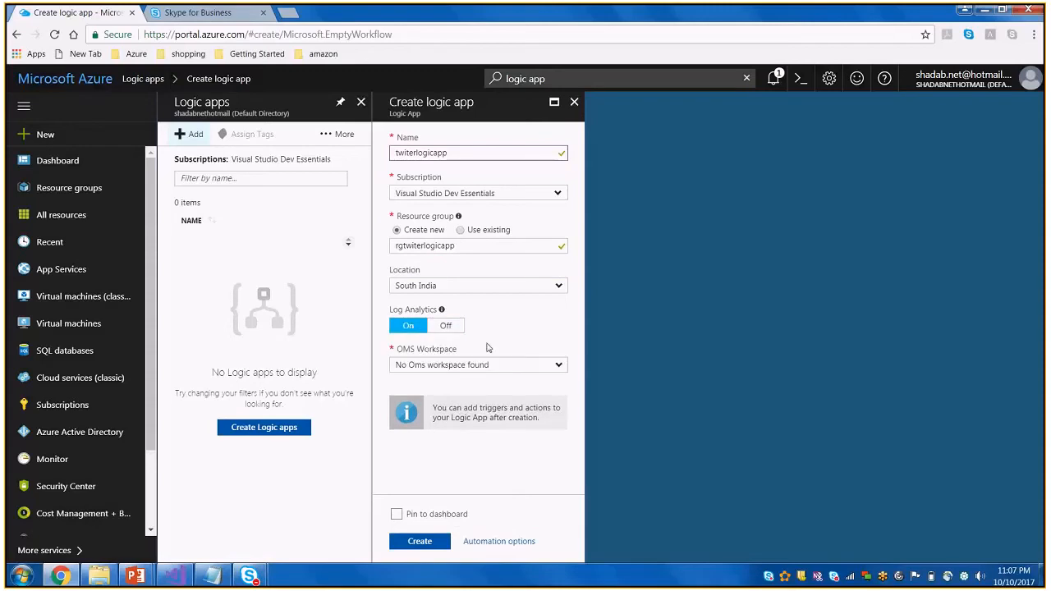
click(445, 328)
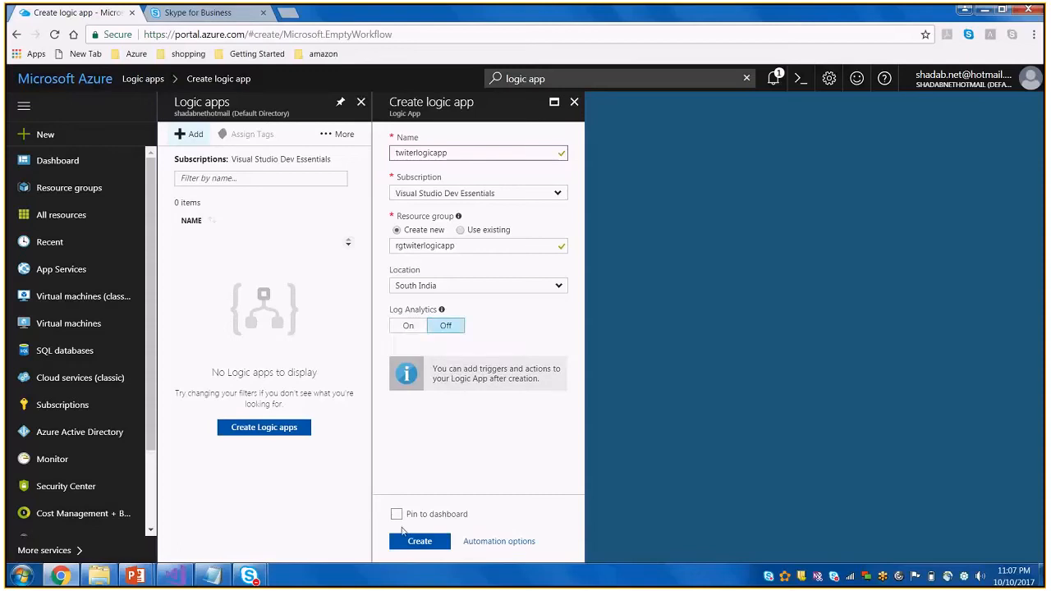
click(397, 514)
click(420, 542)
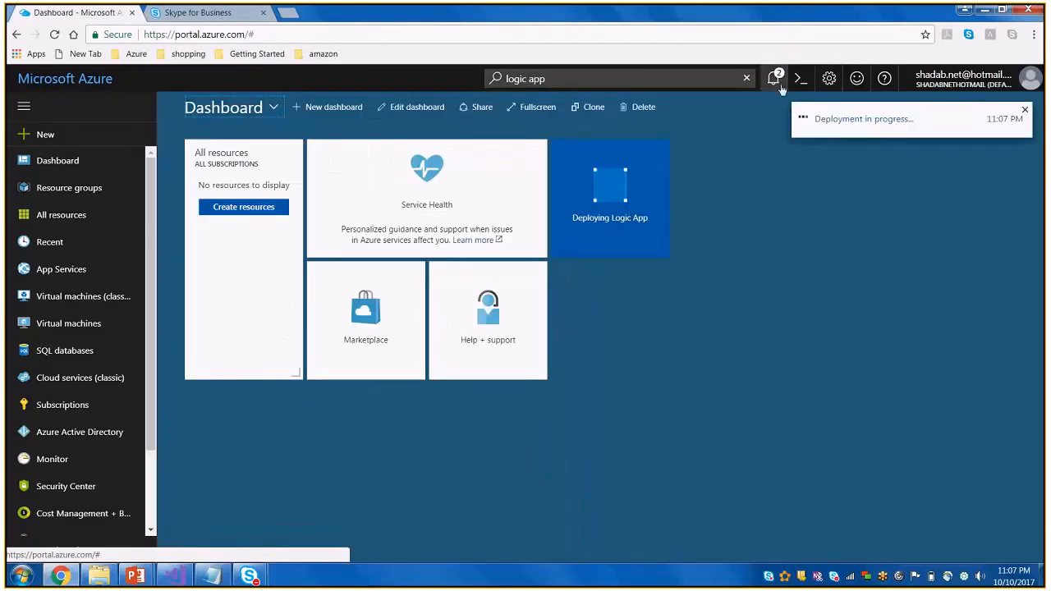
Check the deployment notifications, then close the Logic Apps Designer to return to the dashboard
click(775, 78)
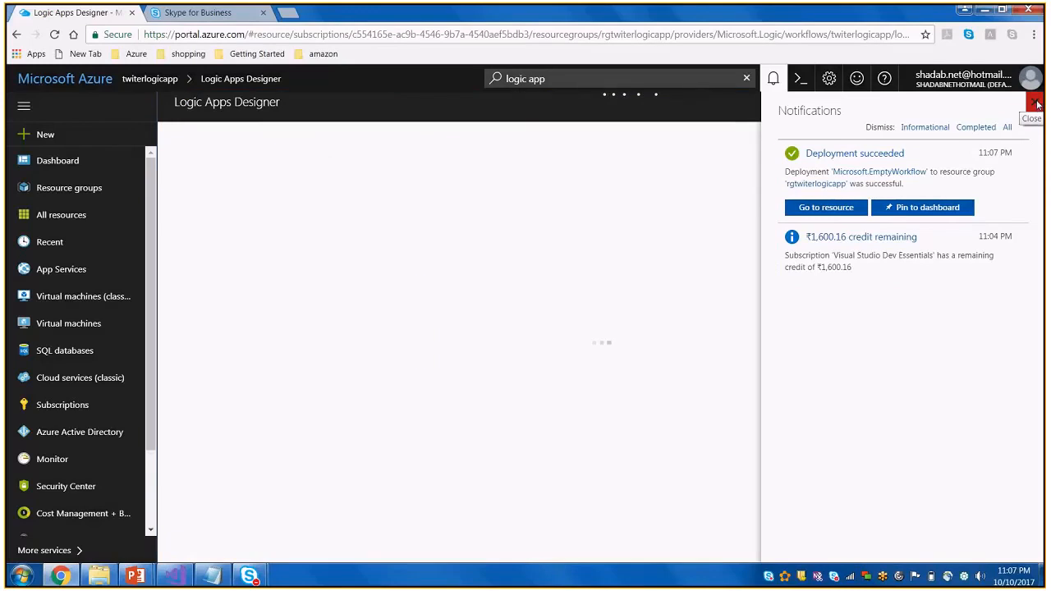
click(1037, 103)
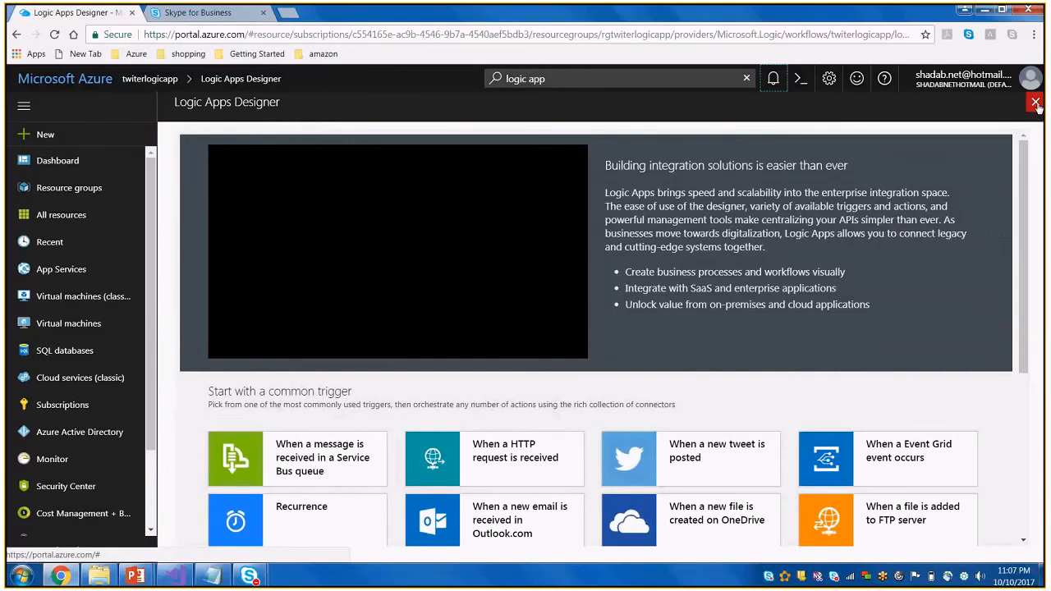
click(1037, 103)
click(1037, 103)
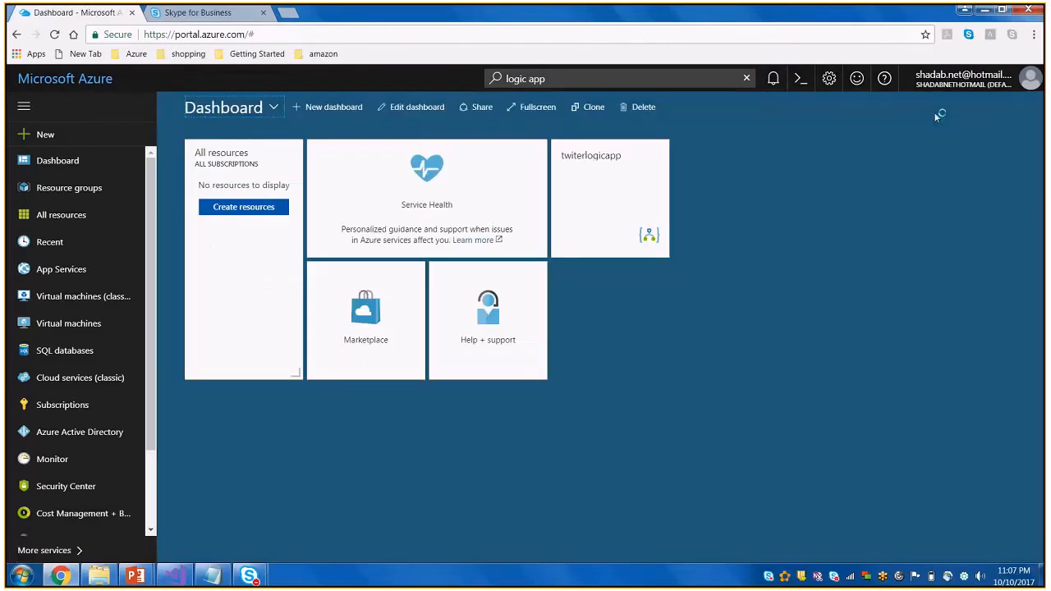
Review all resources and open the twiterlogicapp logic app from its resource group rgtwiterlogicapp
click(53, 222)
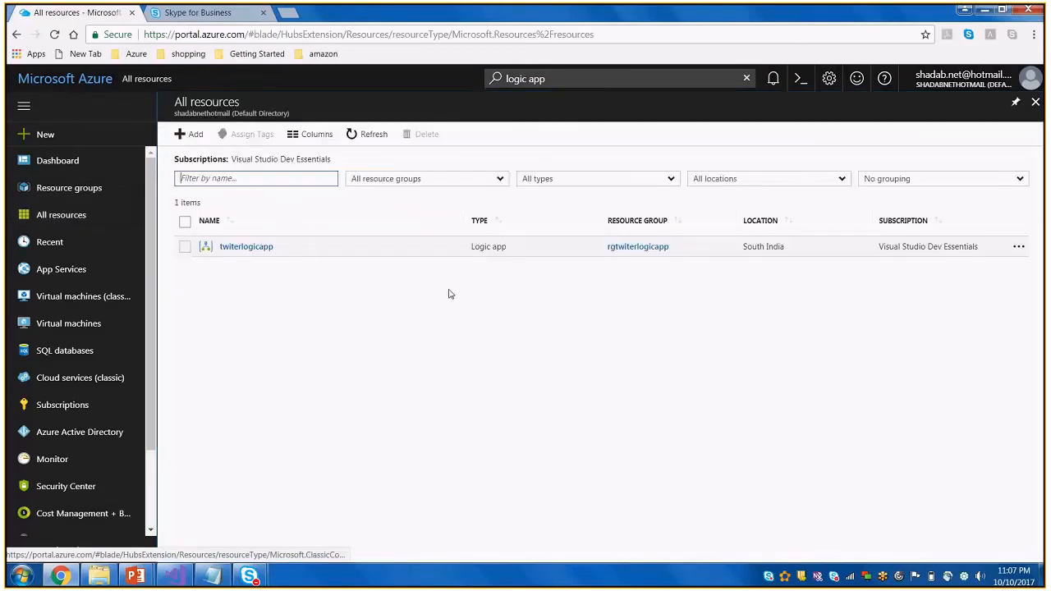
click(90, 193)
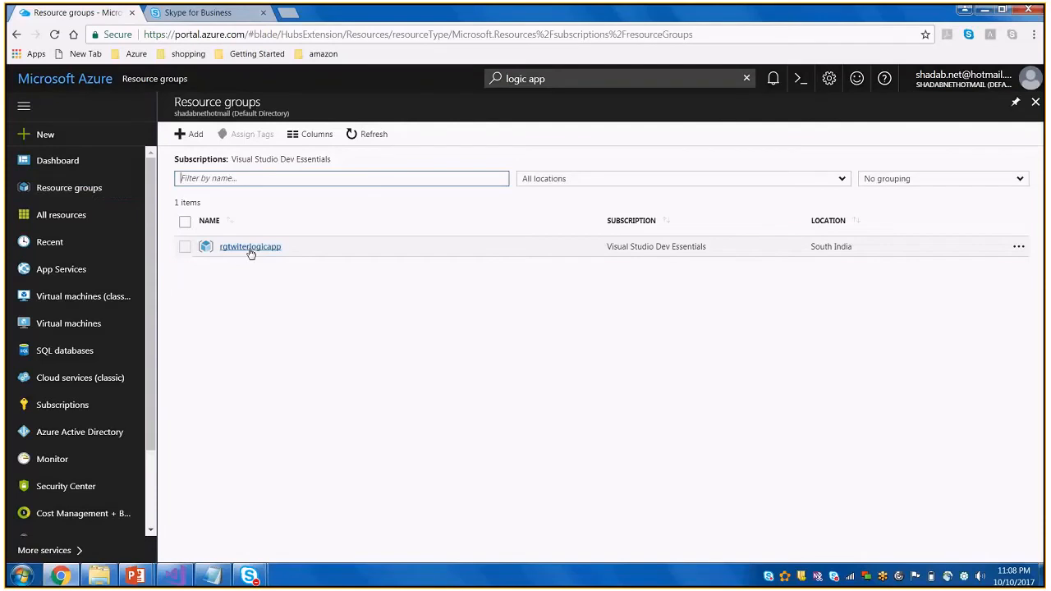
click(250, 247)
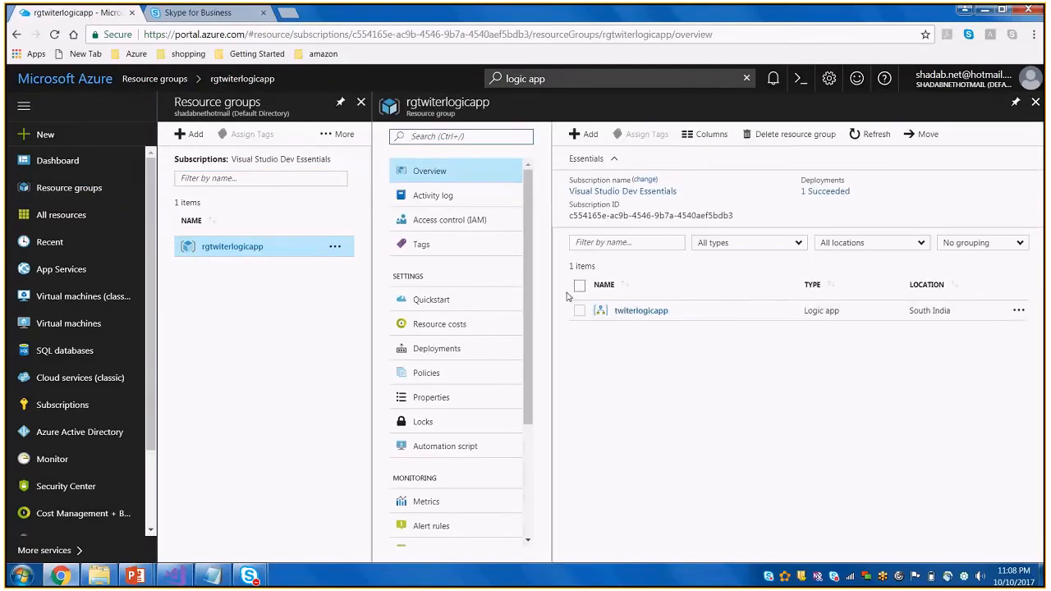
click(655, 312)
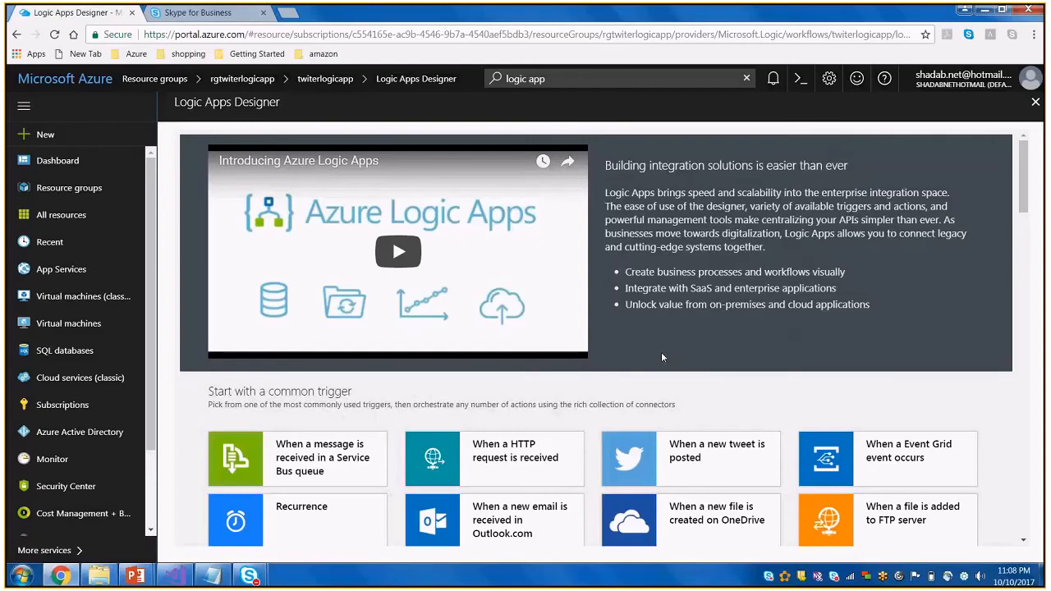
Examine the common triggers and the available templates in the Logic Apps Designer
scroll(661, 352, down, 1)
drag(208, 323, 351, 323)
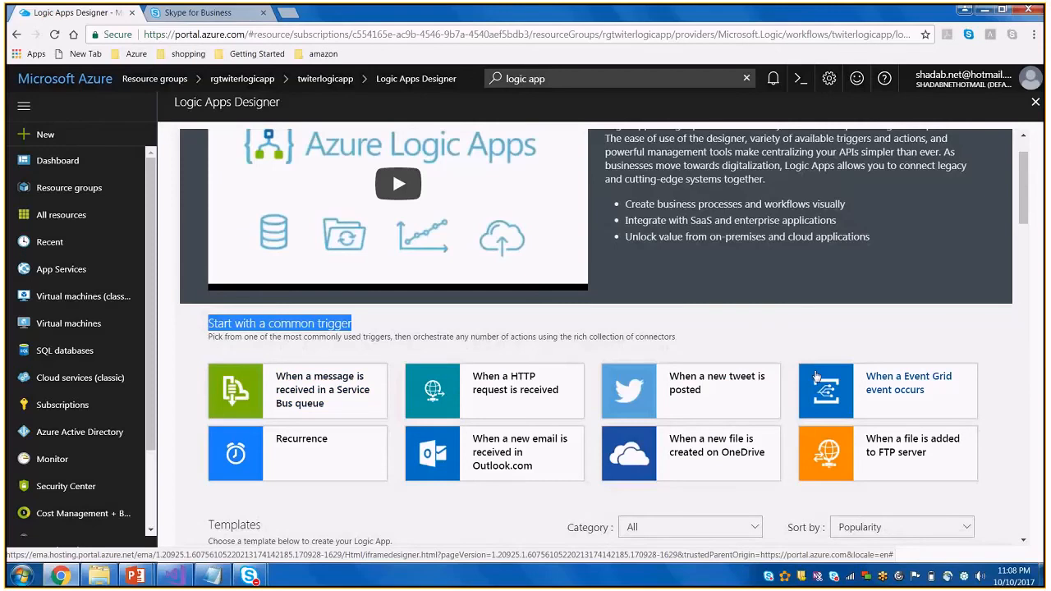
scroll(818, 377, down, 1)
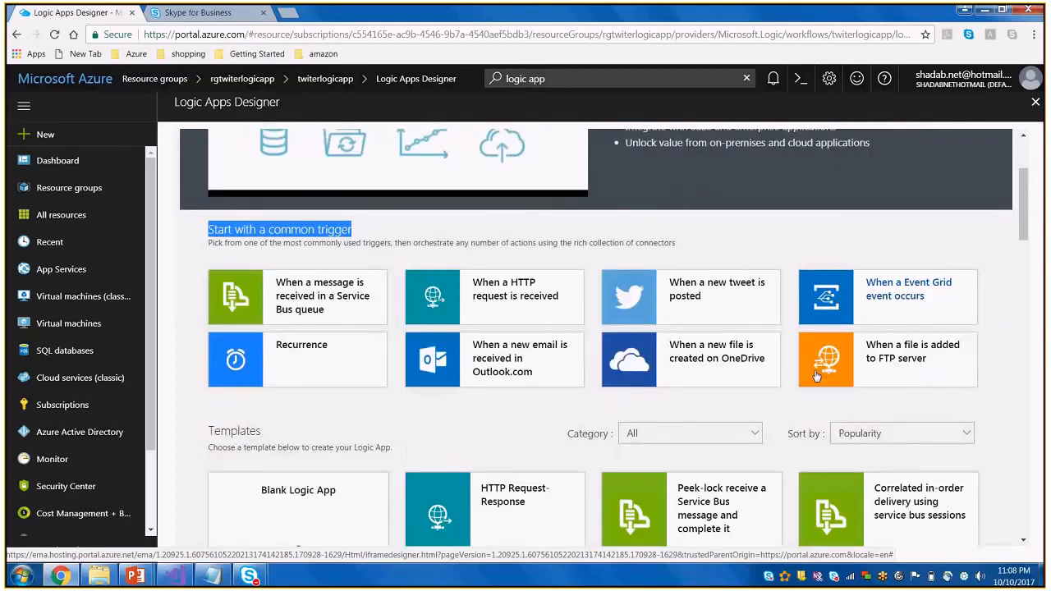
scroll(817, 376, down, 1)
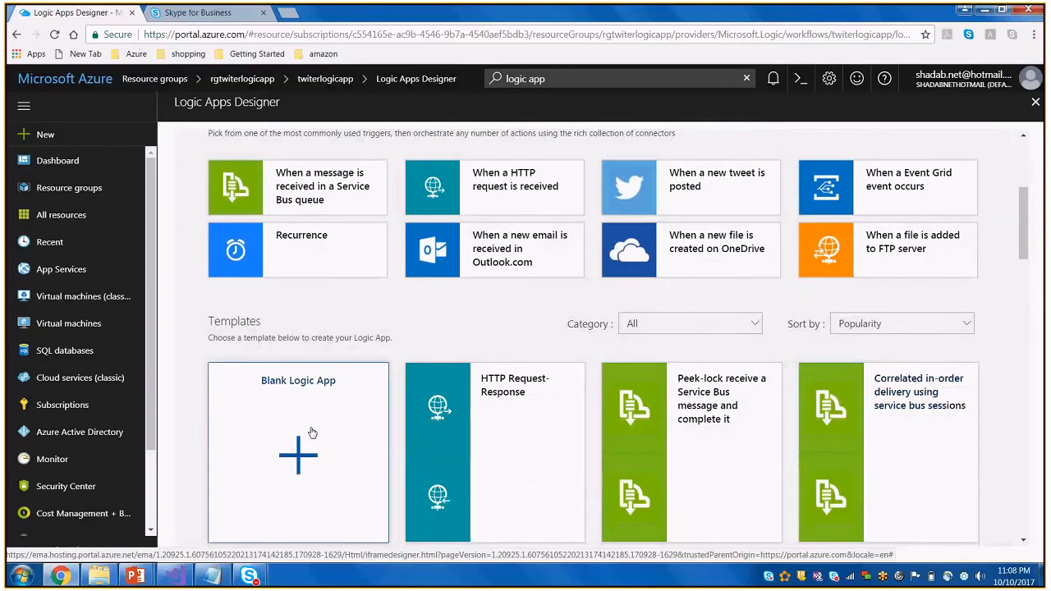
scroll(312, 433, down, 1)
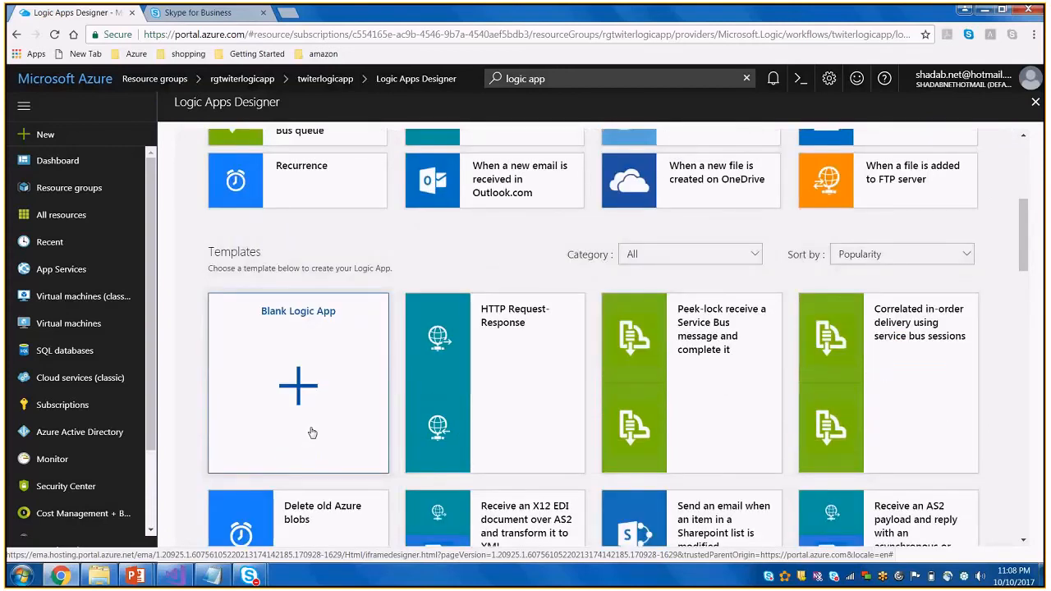
scroll(312, 433, down, 1)
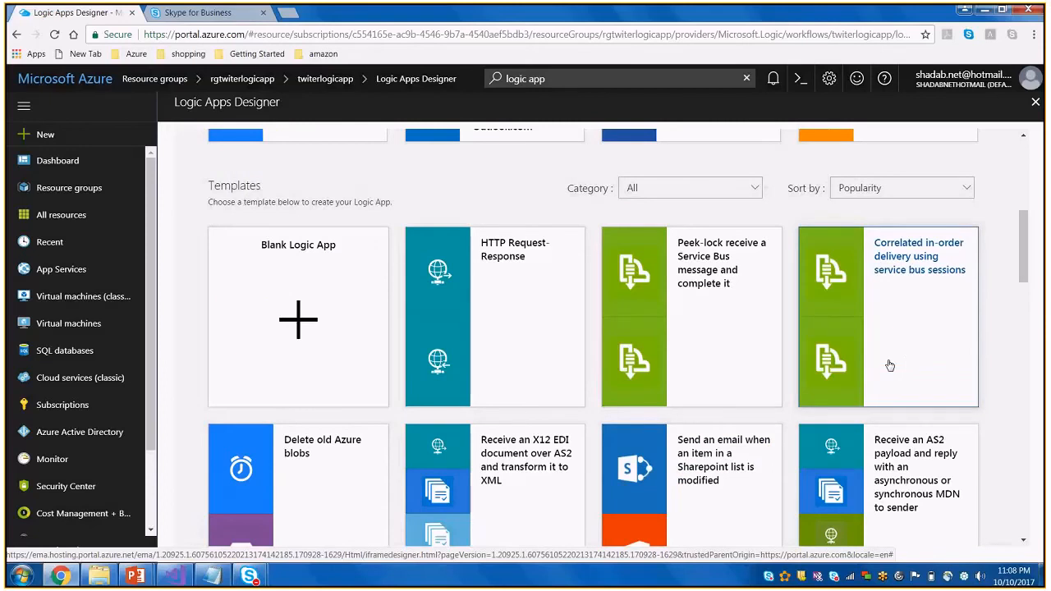
scroll(890, 366, down, 1)
scroll(890, 365, down, 1)
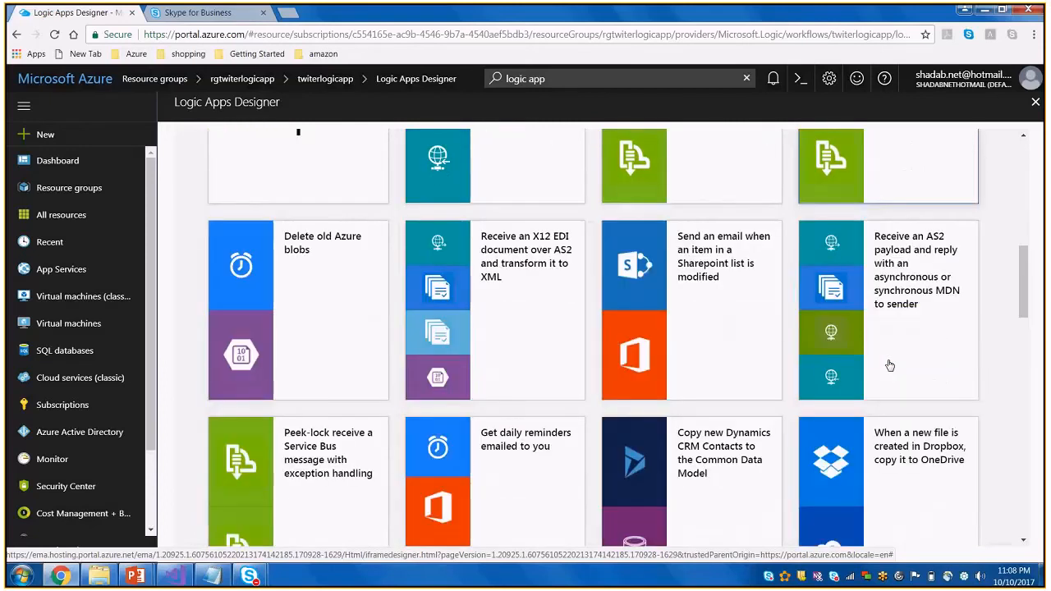
scroll(889, 366, down, 1)
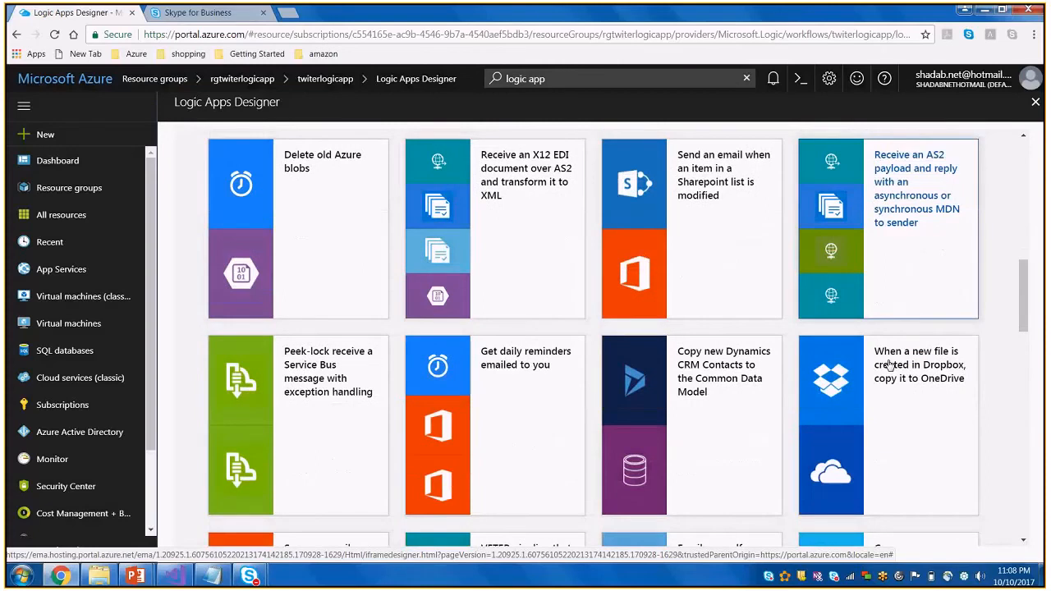
Look through the available Logic App templates for one that e-mails new tweets
scroll(889, 365, down, 2)
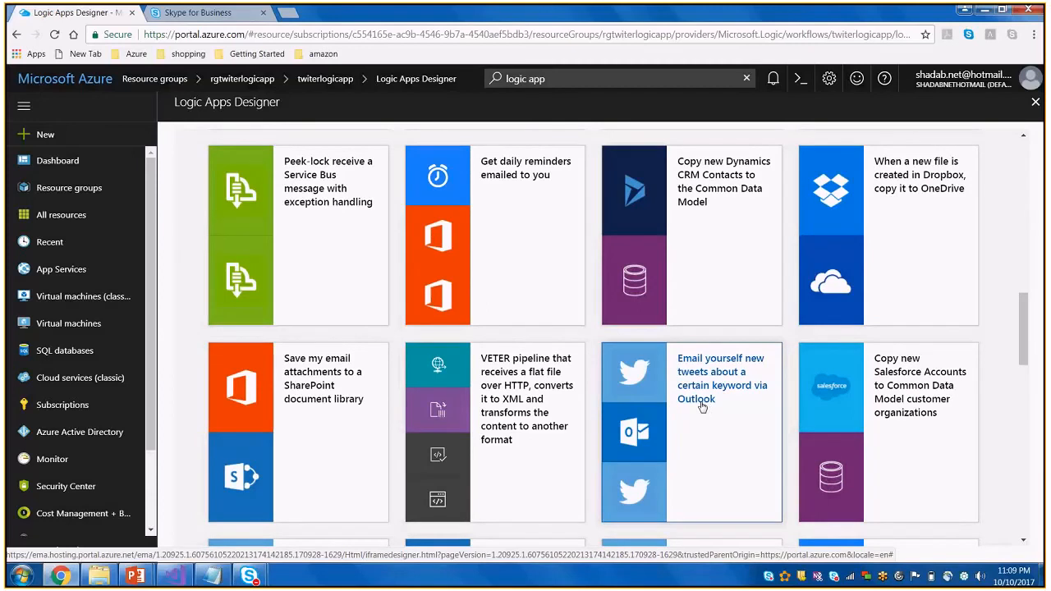
scroll(703, 407, down, 2)
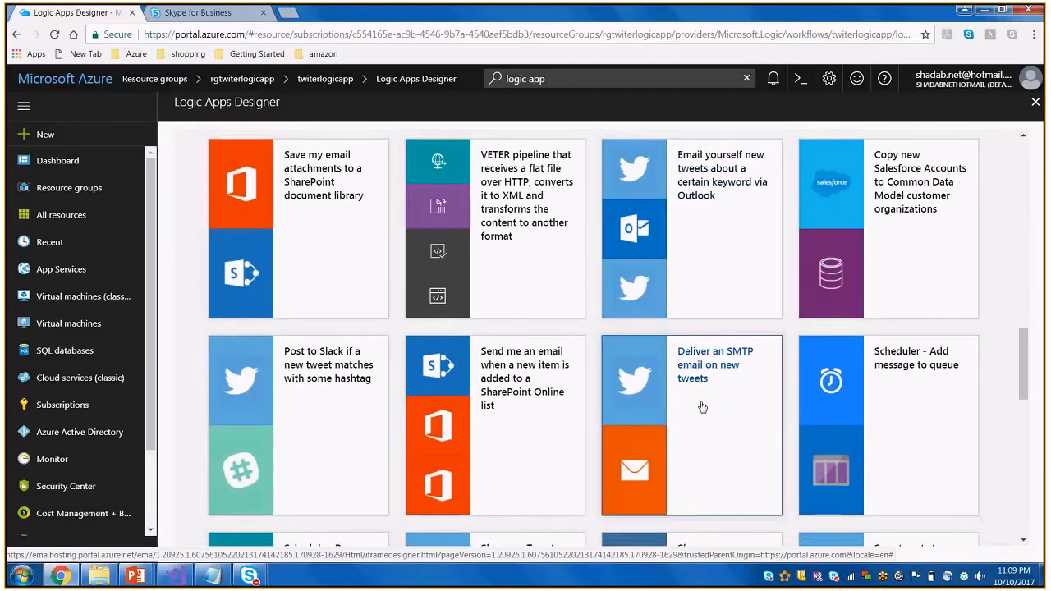
scroll(703, 407, down, 1)
scroll(702, 407, down, 1)
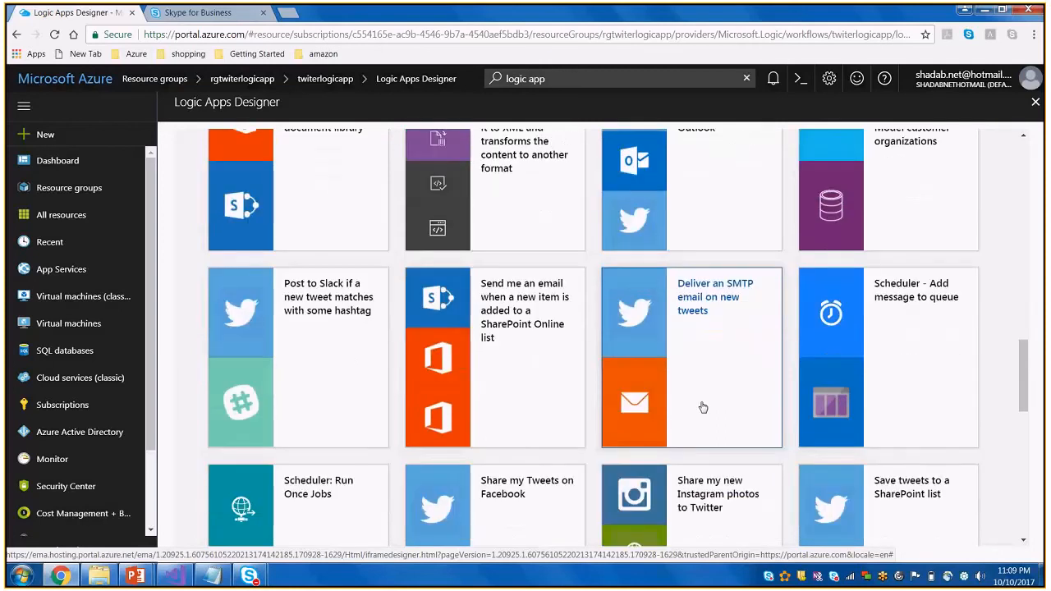
scroll(619, 391, down, 3)
scroll(622, 392, down, 2)
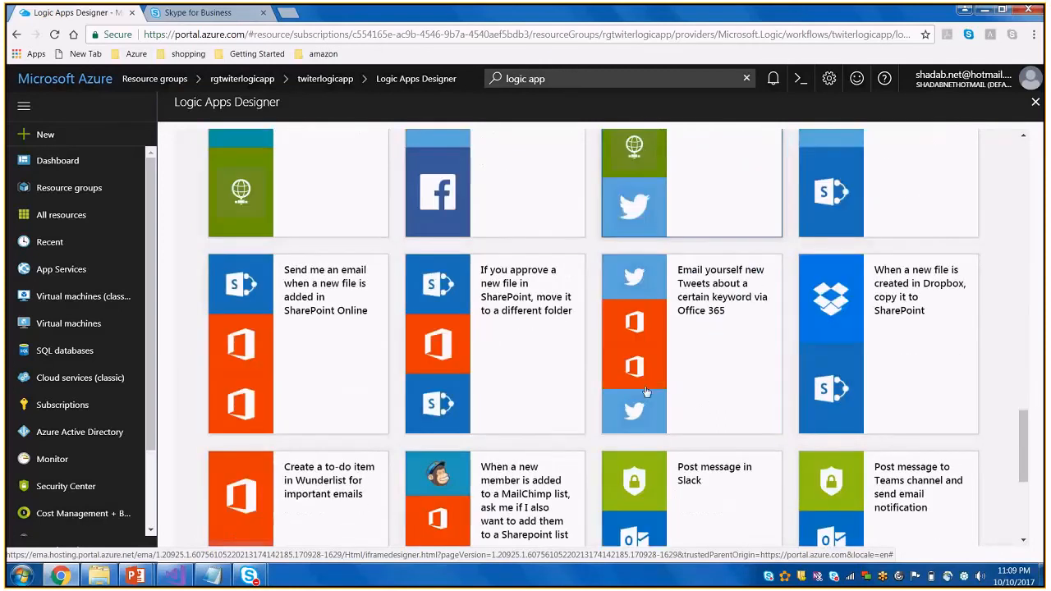
scroll(647, 392, down, 2)
scroll(646, 392, up, 2)
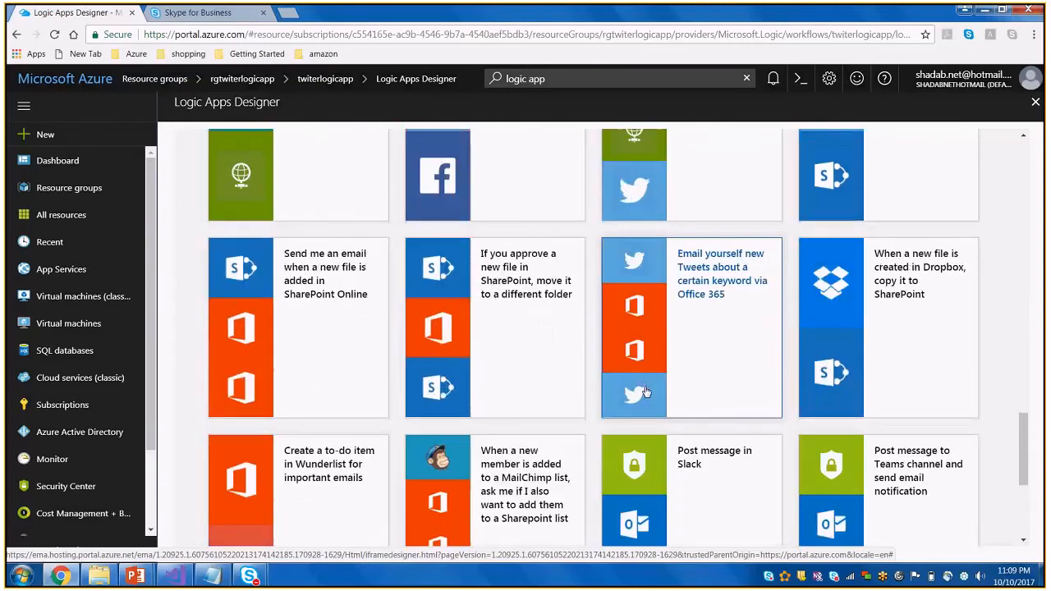
scroll(647, 392, up, 10)
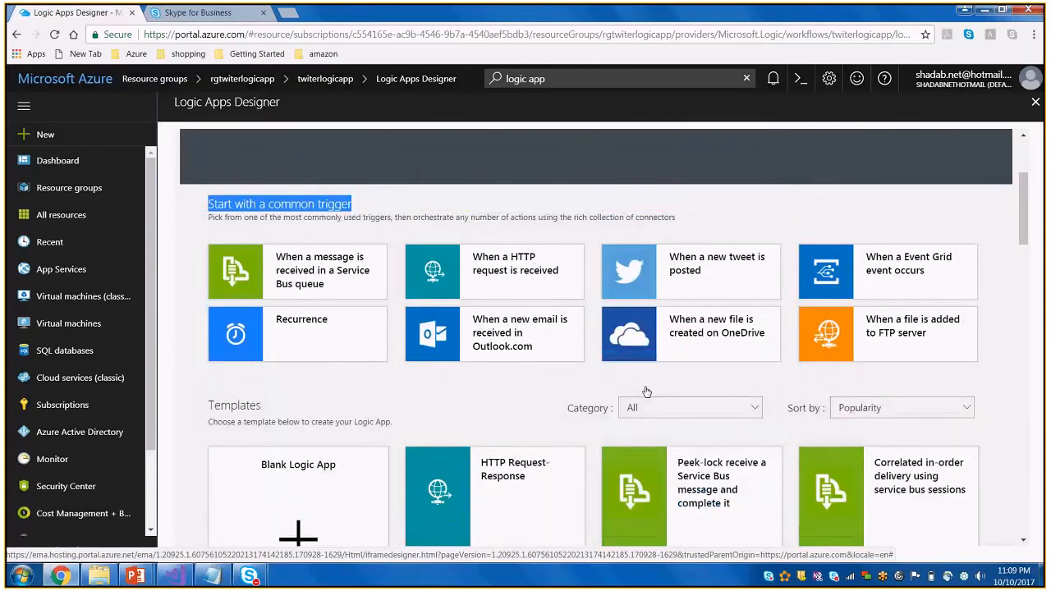
scroll(646, 391, up, 2)
Create the logic app from the template "Email yourself new tweets about a certain keyword via Outlook"
scroll(647, 388, down, 4)
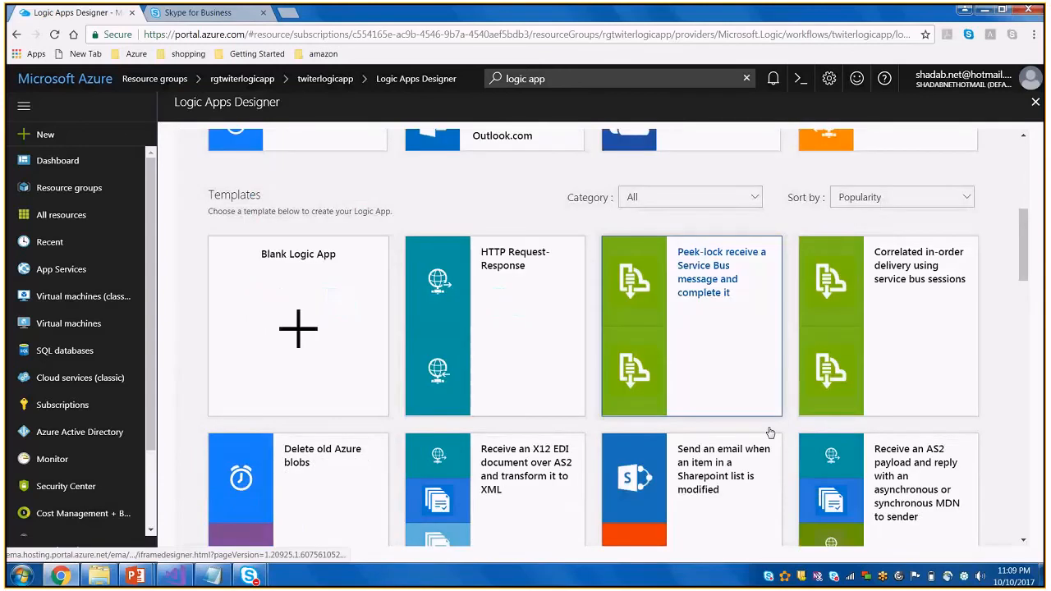
scroll(770, 433, down, 5)
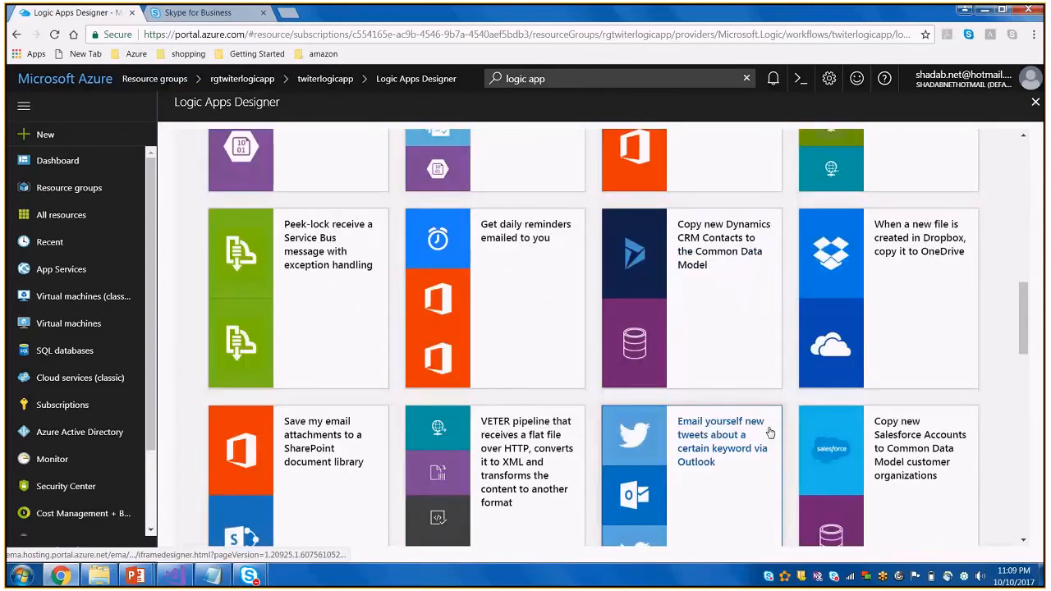
scroll(770, 433, down, 2)
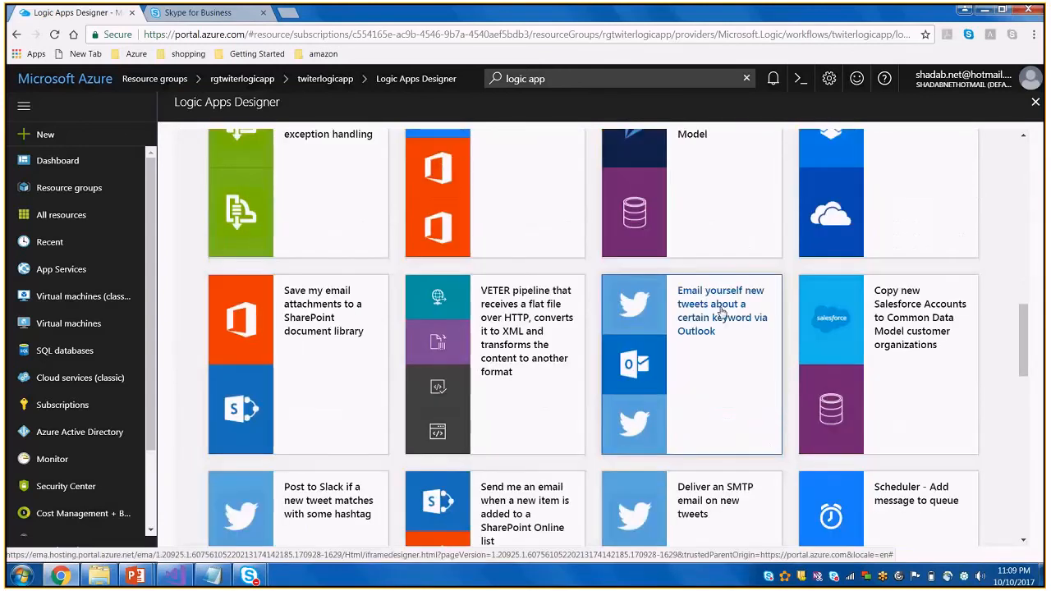
click(721, 313)
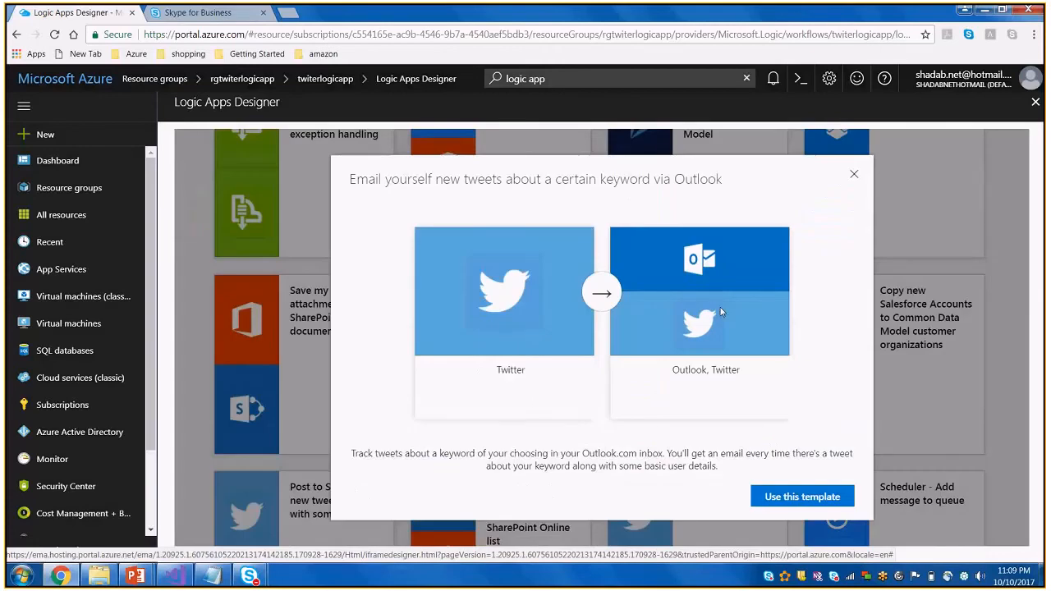
click(803, 497)
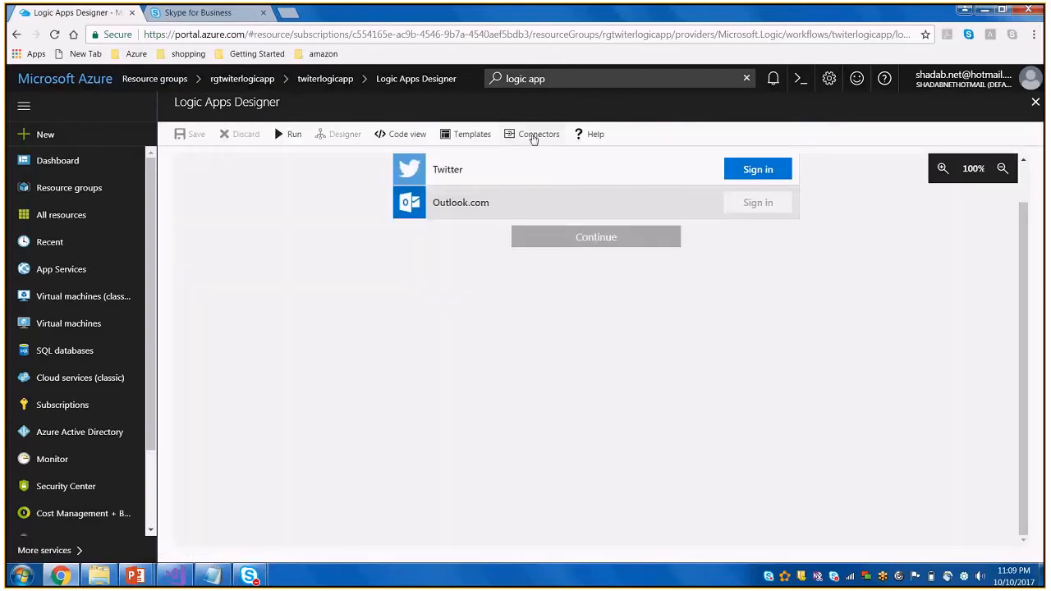
Review the Connectors list documentation down to the integration account connectors, then return to the Logic Apps Designer
click(534, 136)
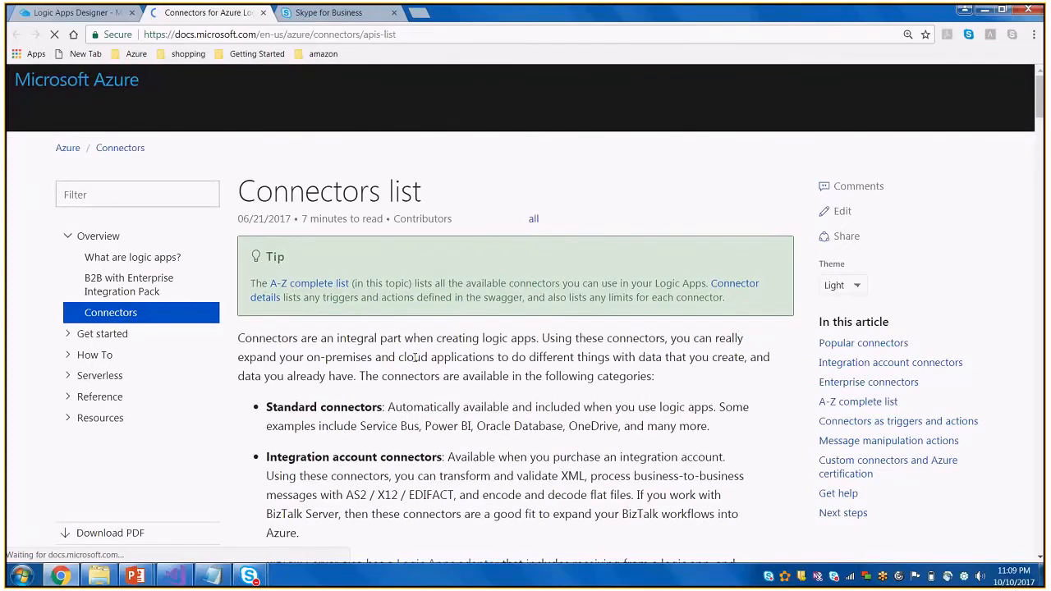
scroll(600, 432, down, 3)
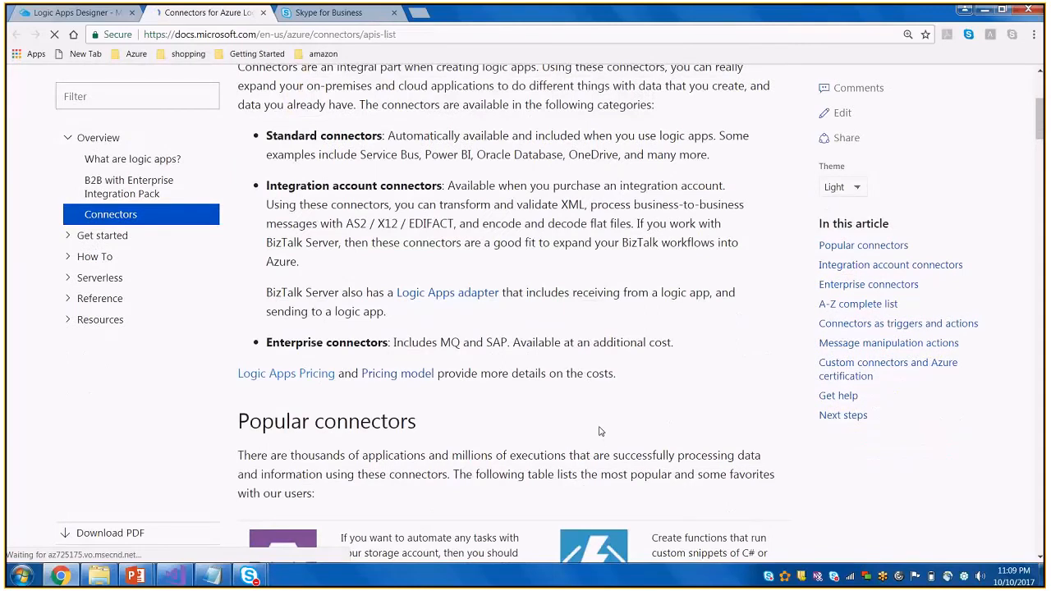
scroll(600, 431, down, 6)
drag(380, 257, 310, 233)
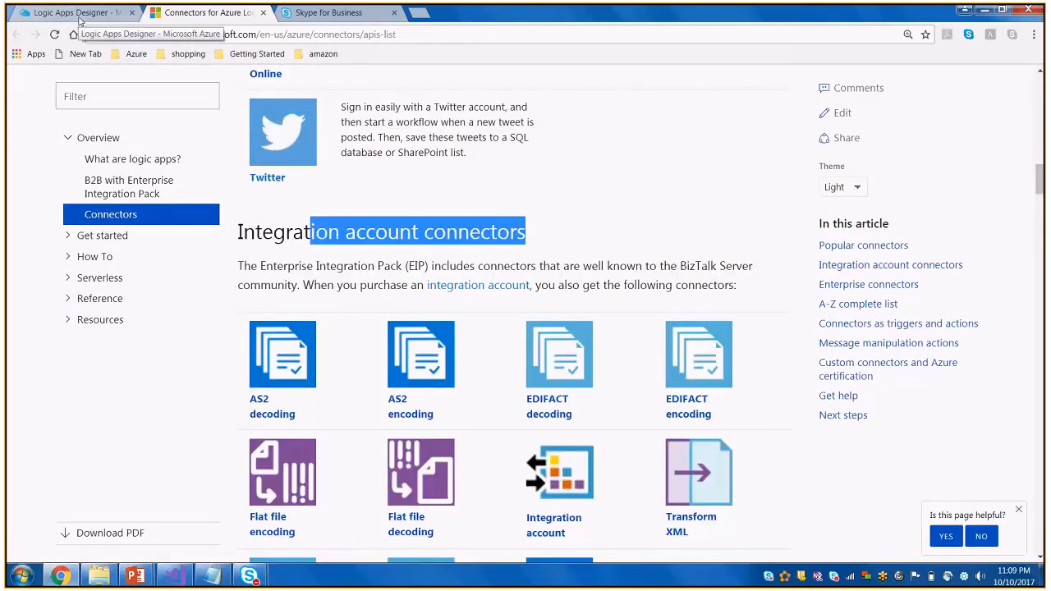
click(79, 16)
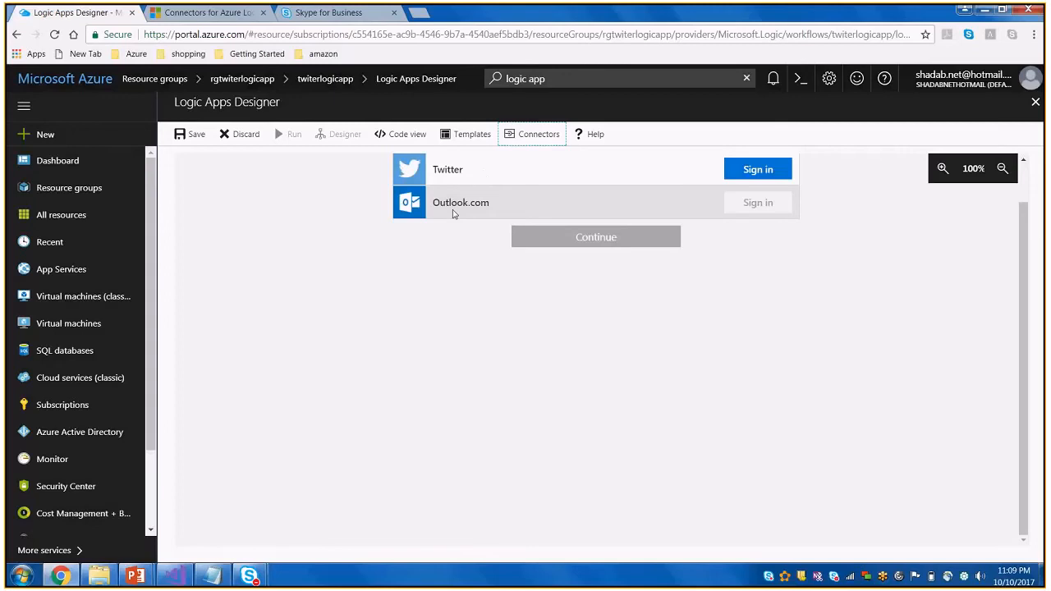
Authorize the Twitter and Outlook.com connections with the saved accounts and continue to the template's workflow
click(754, 175)
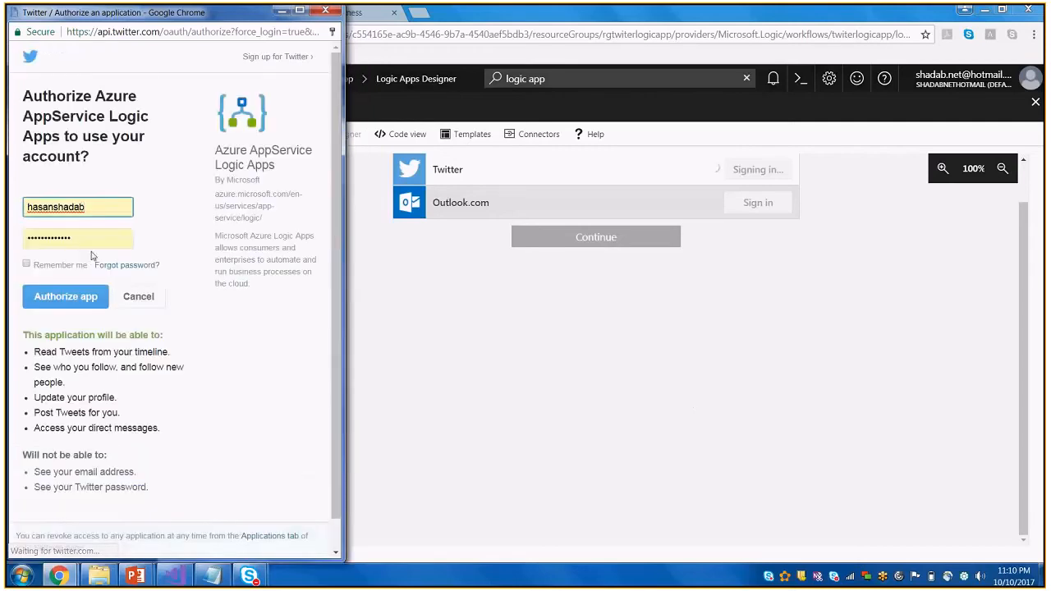
click(66, 299)
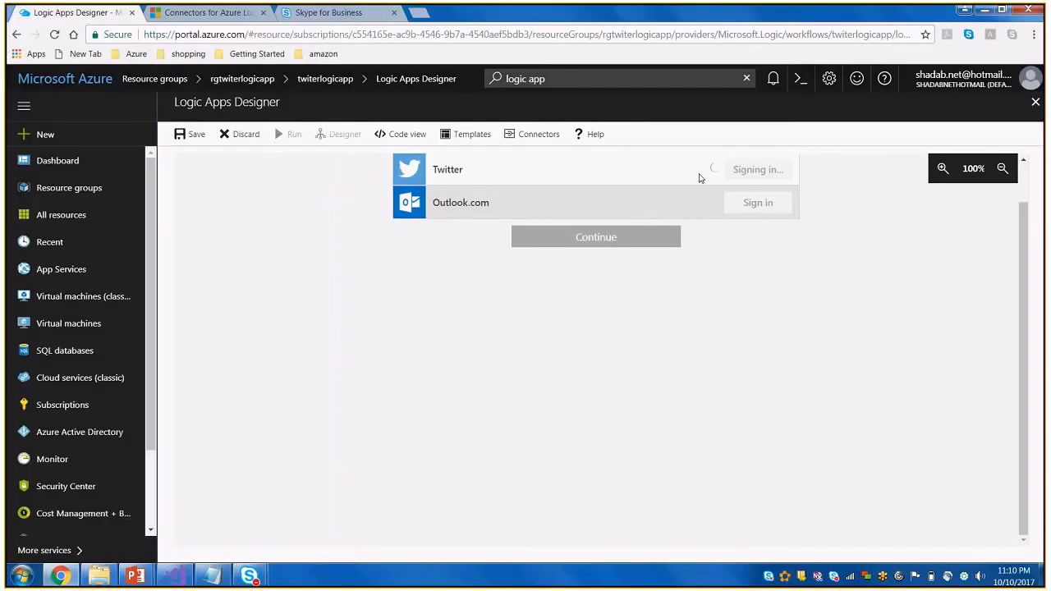
click(757, 205)
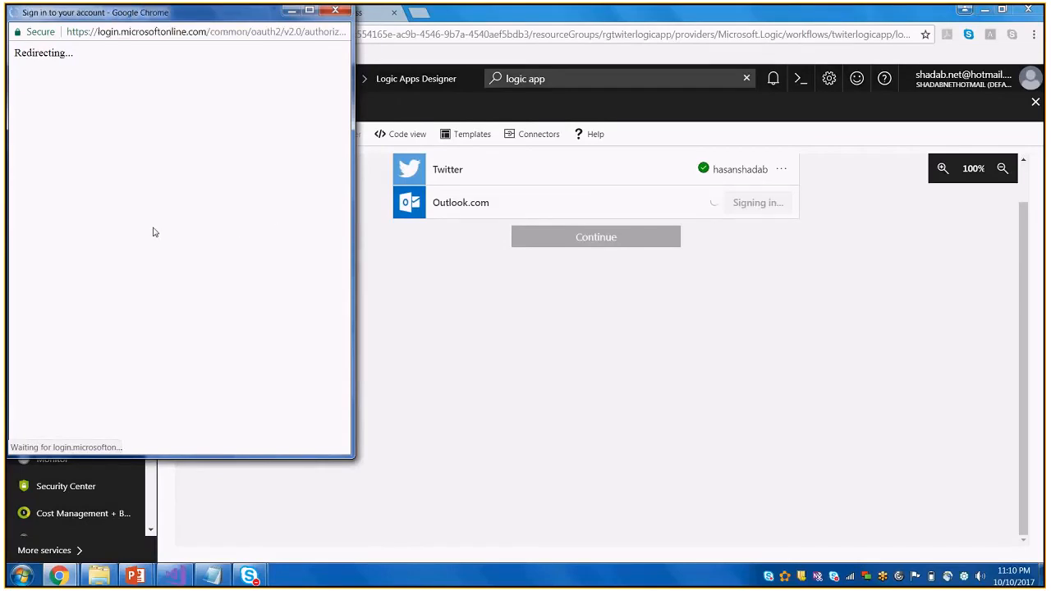
click(128, 302)
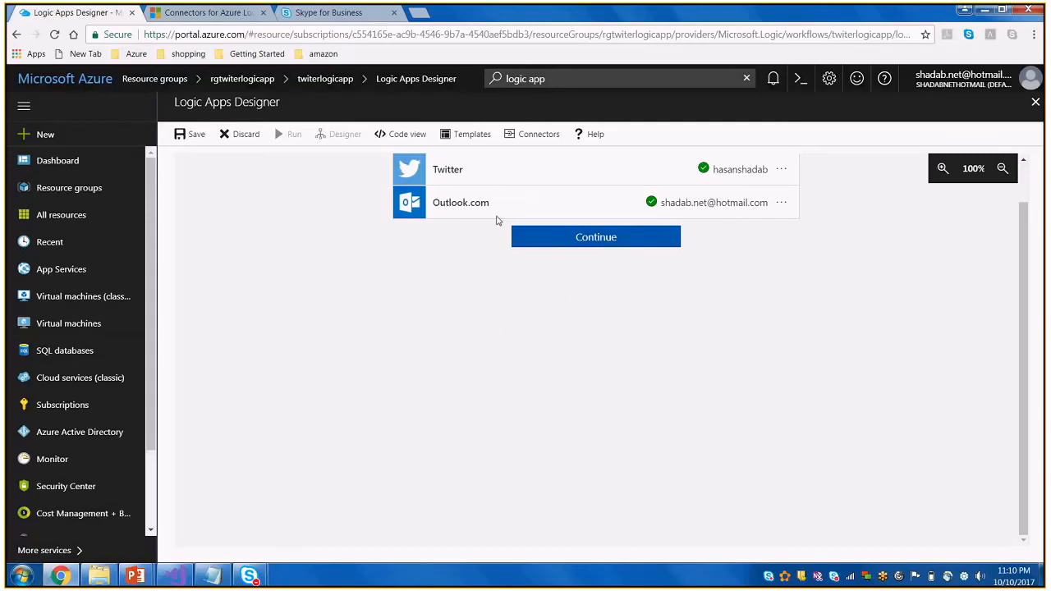
click(634, 238)
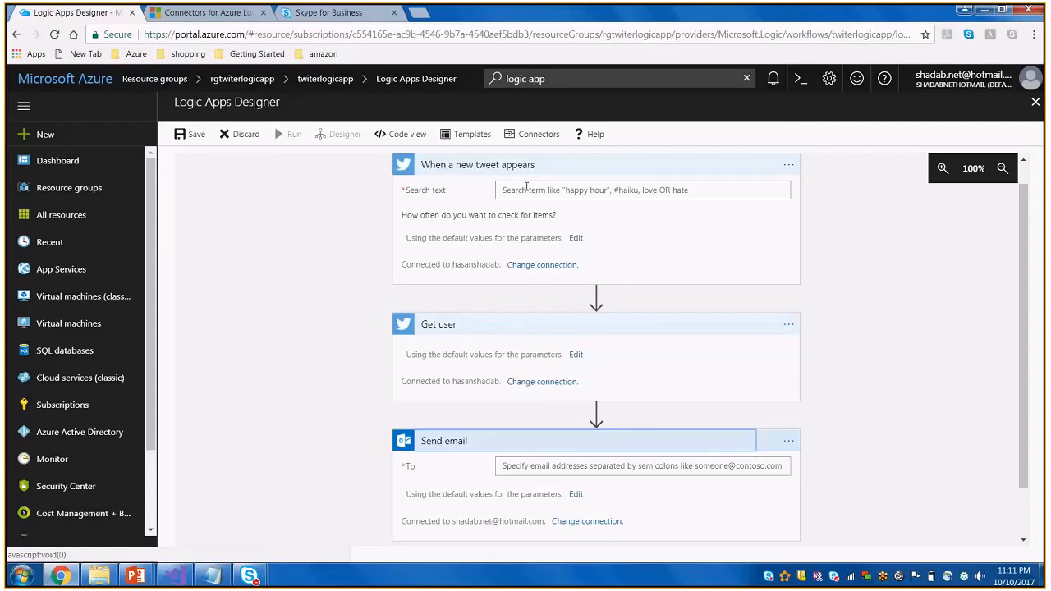
Set the new tweet trigger's search text to #azure and show the Get user action's parameters
click(526, 189)
text(#azure)
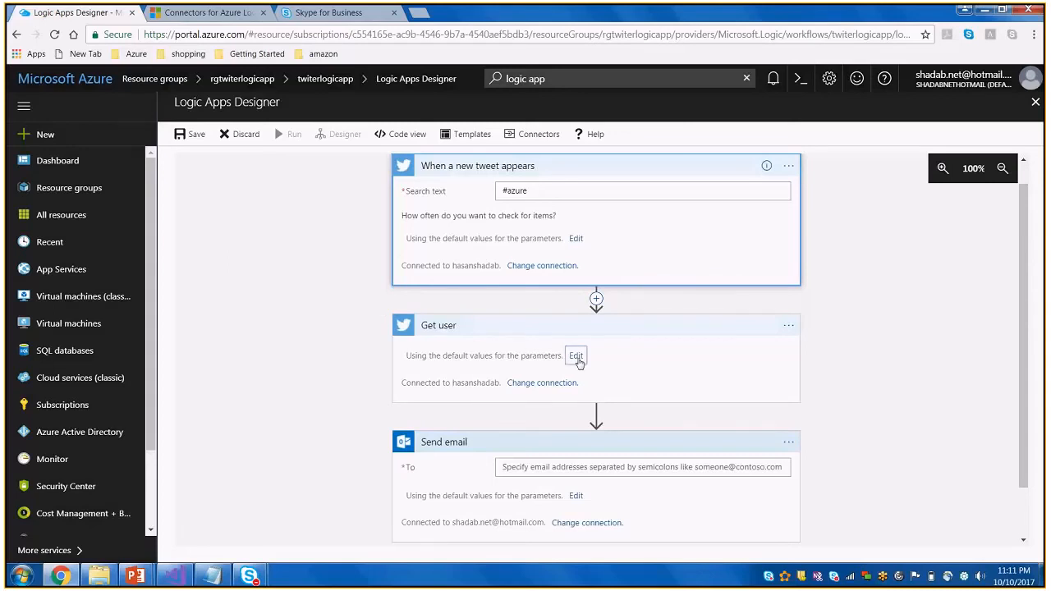
click(579, 359)
Examine the Twitter actions available for a new action between the tweet trigger and Get user
click(597, 298)
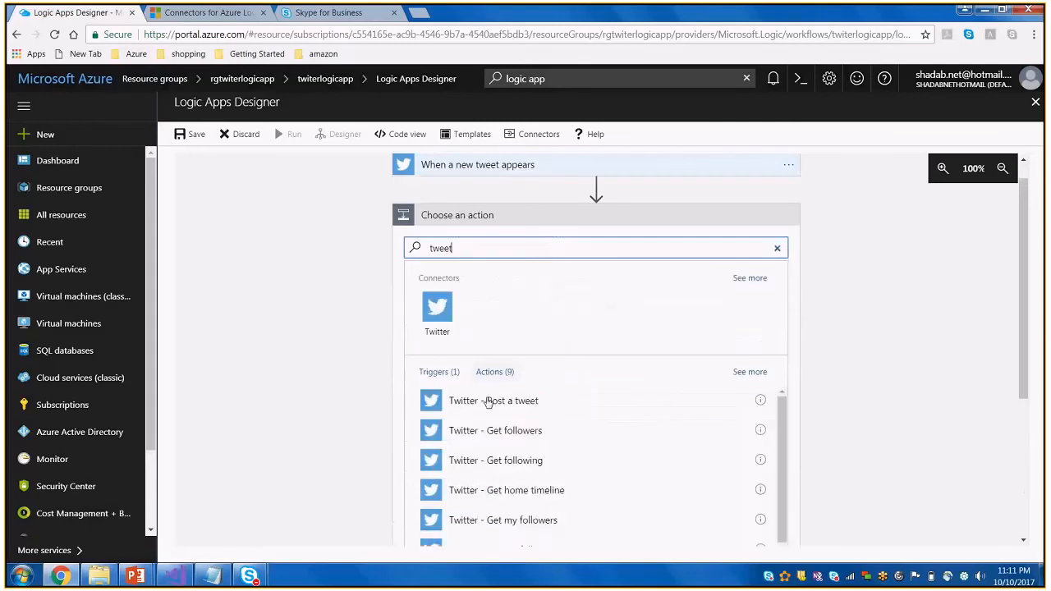
click(440, 372)
click(496, 372)
scroll(536, 474, down, 1)
scroll(535, 453, down, 1)
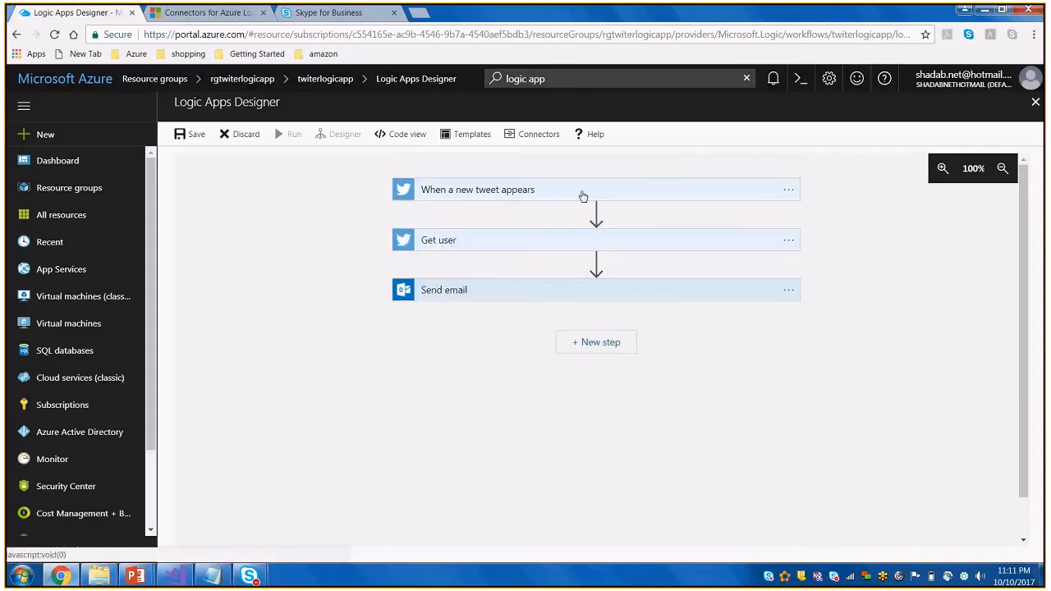
Expand the workflow's cards, enter the recipient's e-mail address in Send email, and show its remaining parameters
click(584, 193)
click(557, 353)
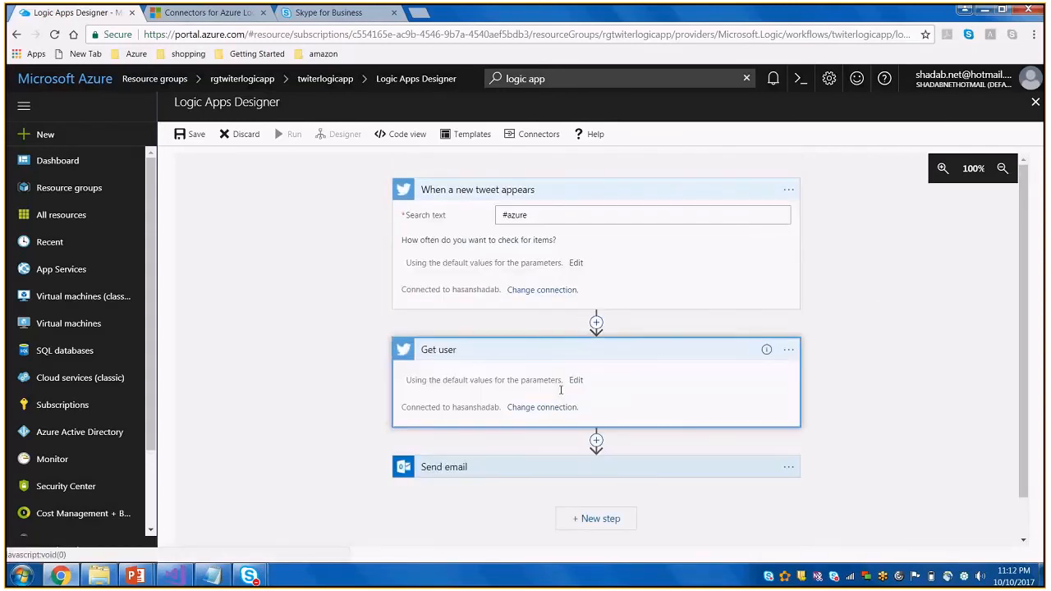
click(584, 468)
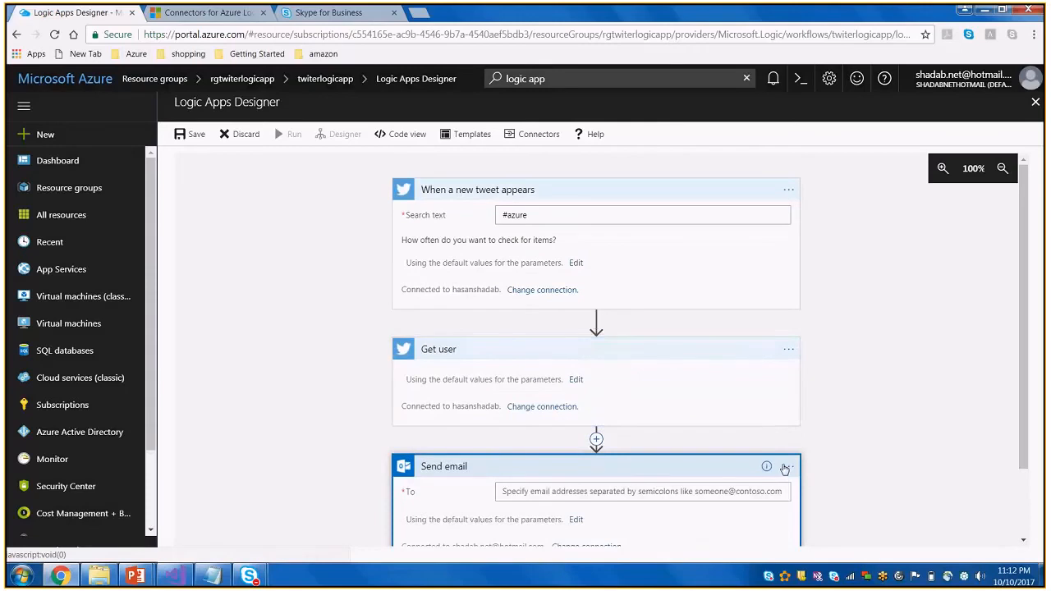
scroll(739, 455, down, 1)
click(709, 405)
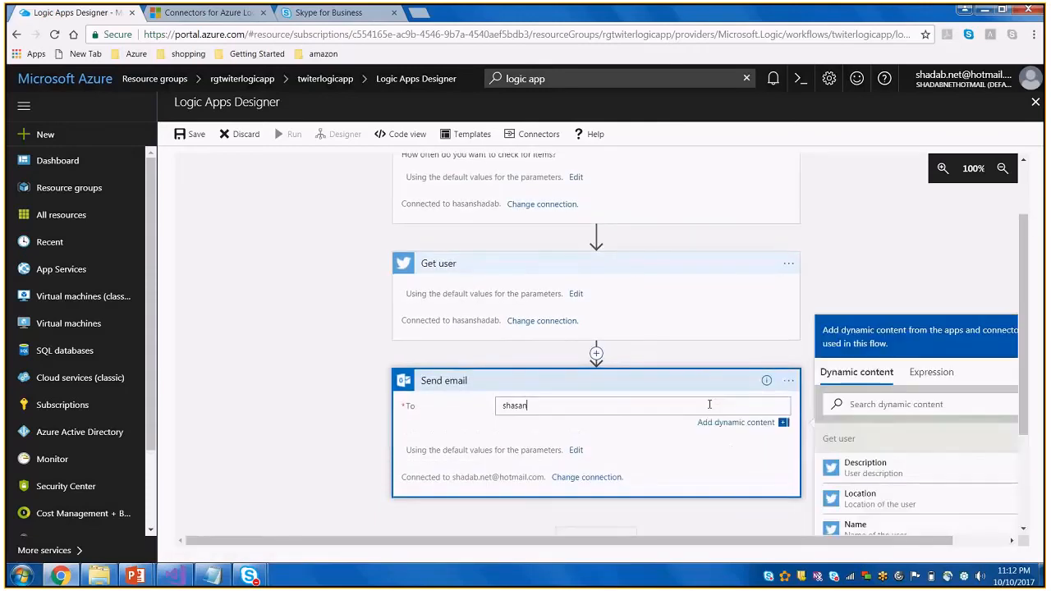
click(579, 451)
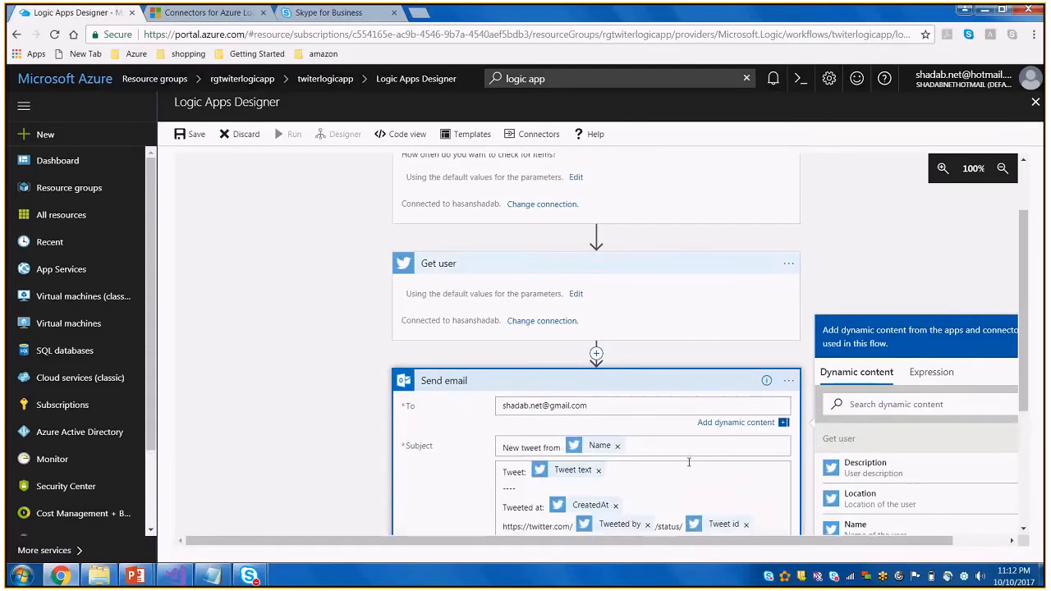
Add a "Location:" line with the Get user Location dynamic content at the end of the e-mail body
scroll(689, 462, down, 1)
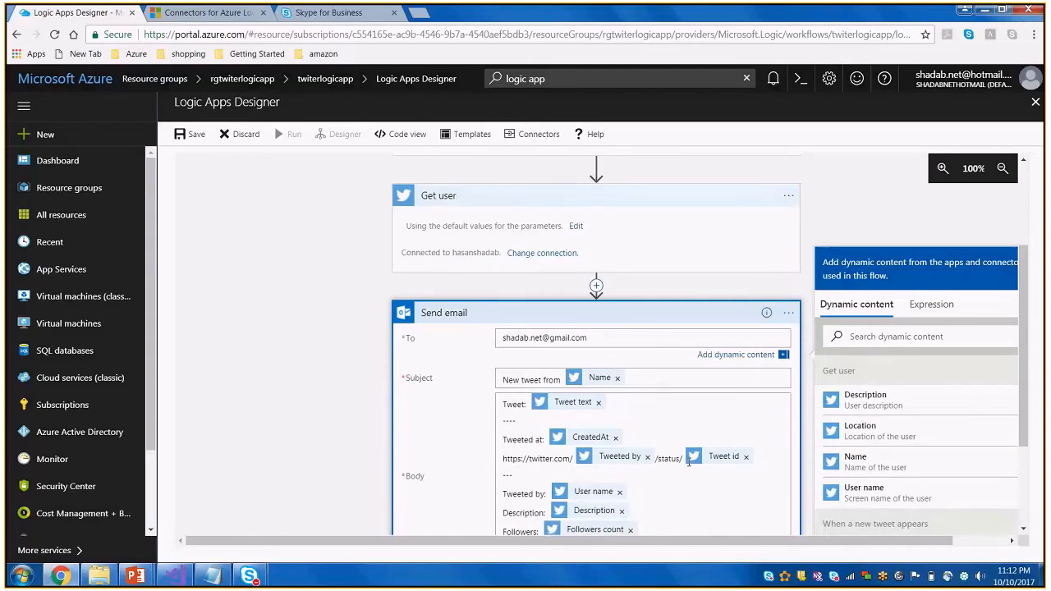
scroll(651, 482, down, 1)
click(650, 482)
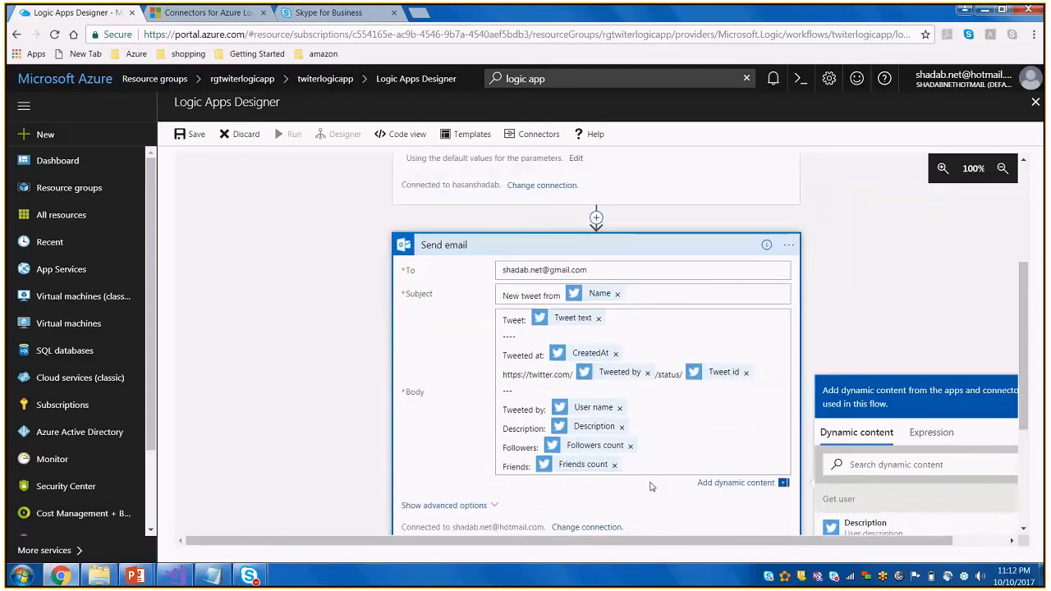
key(Return)
text(Location:)
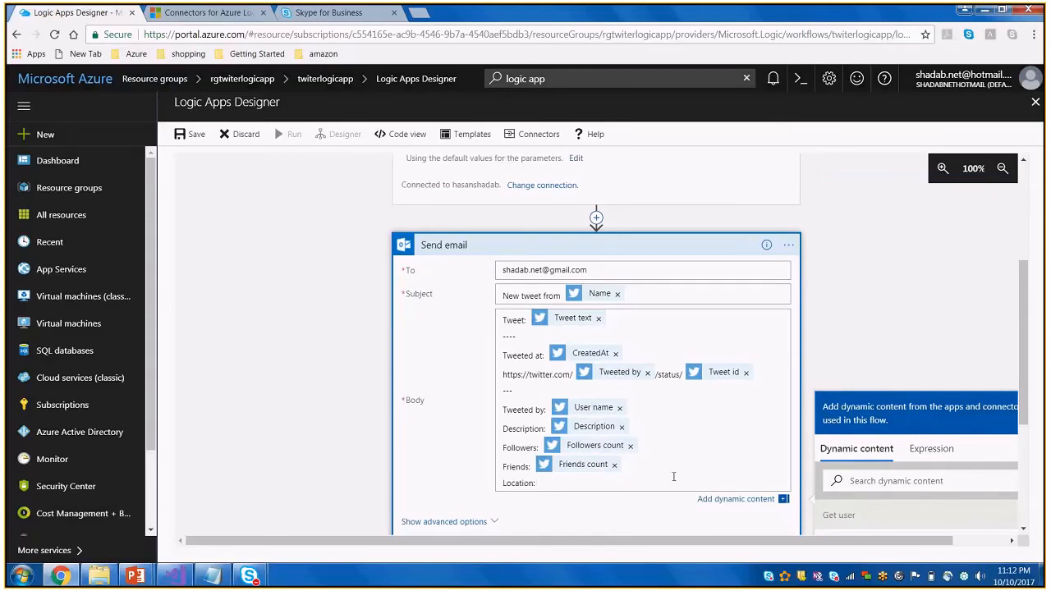
scroll(739, 460, down, 2)
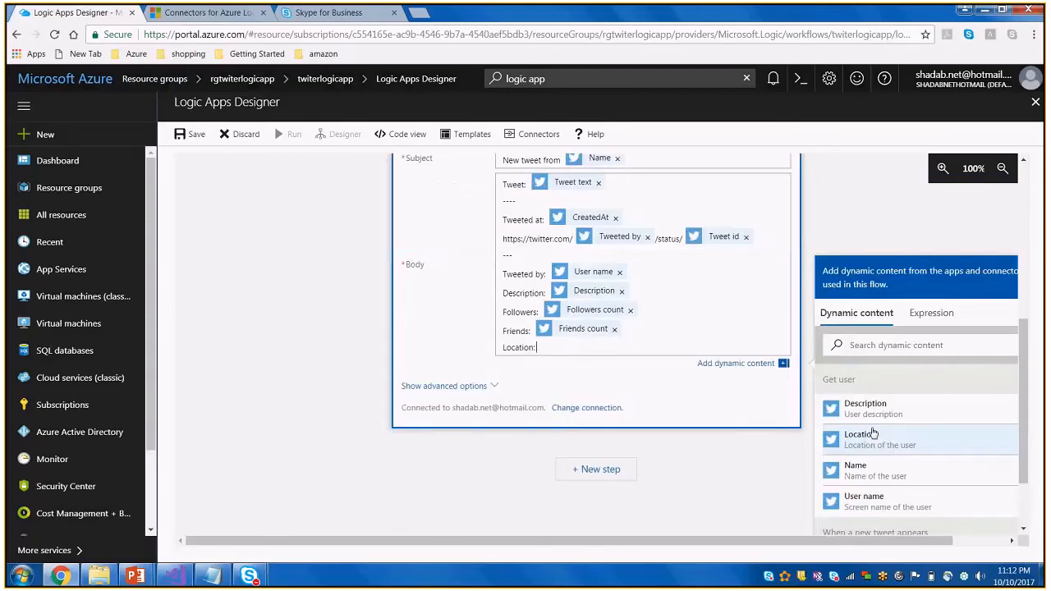
click(880, 439)
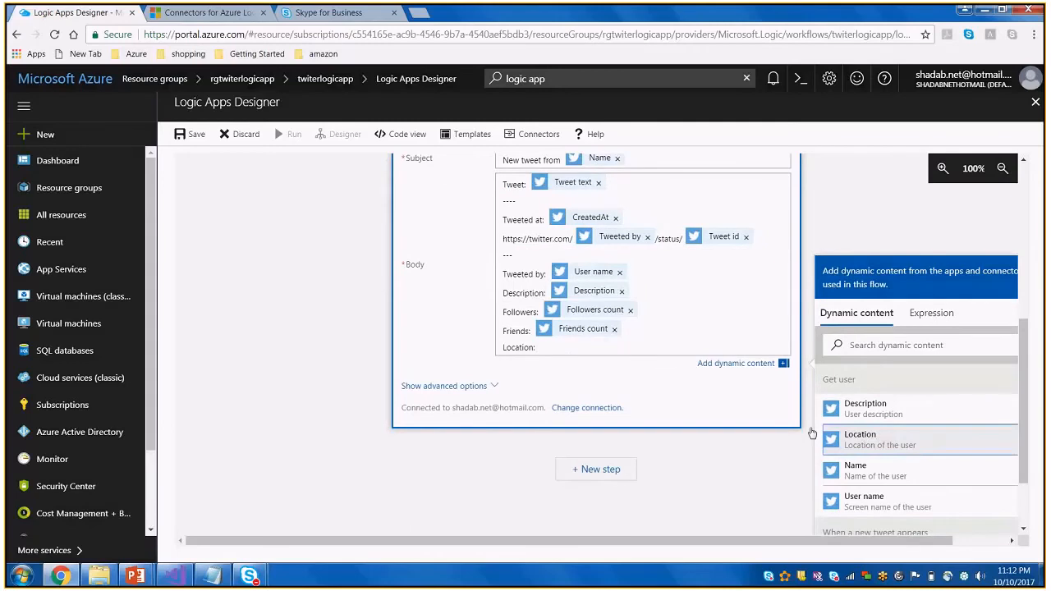
scroll(652, 328, up, 1)
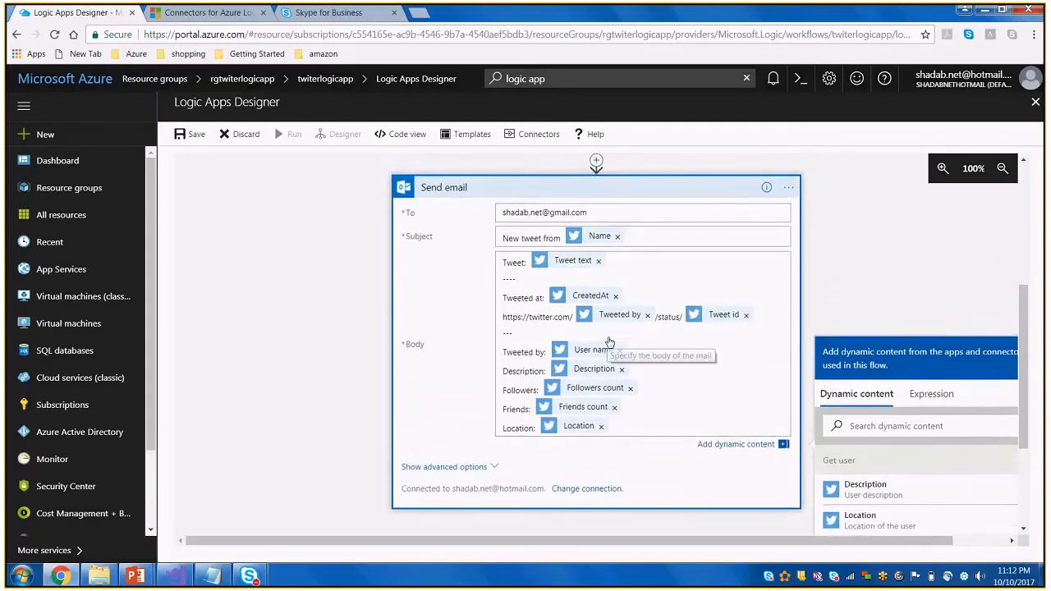
scroll(609, 342, up, 1)
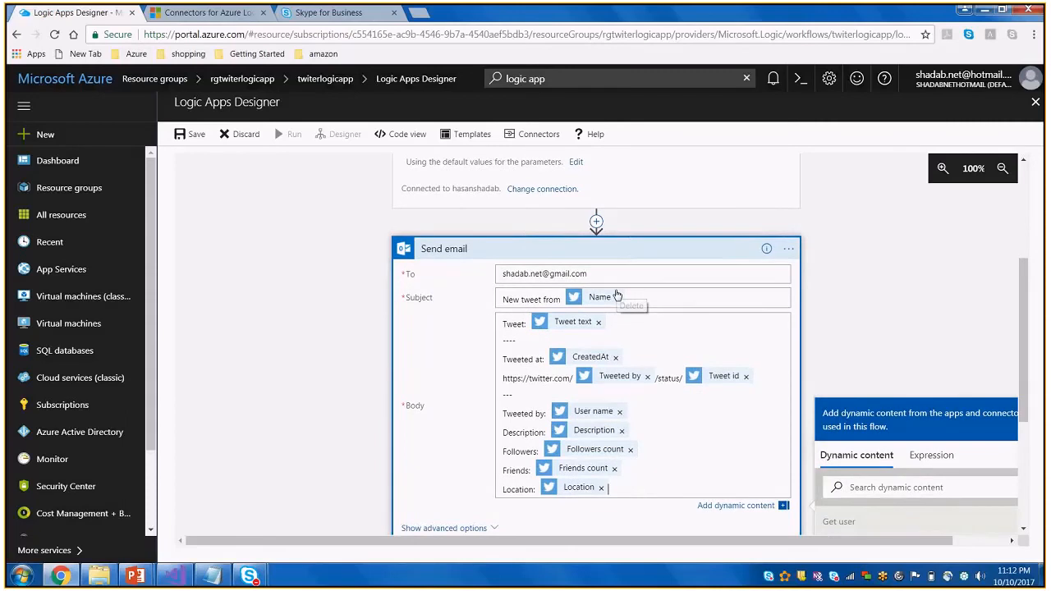
scroll(618, 295, up, 2)
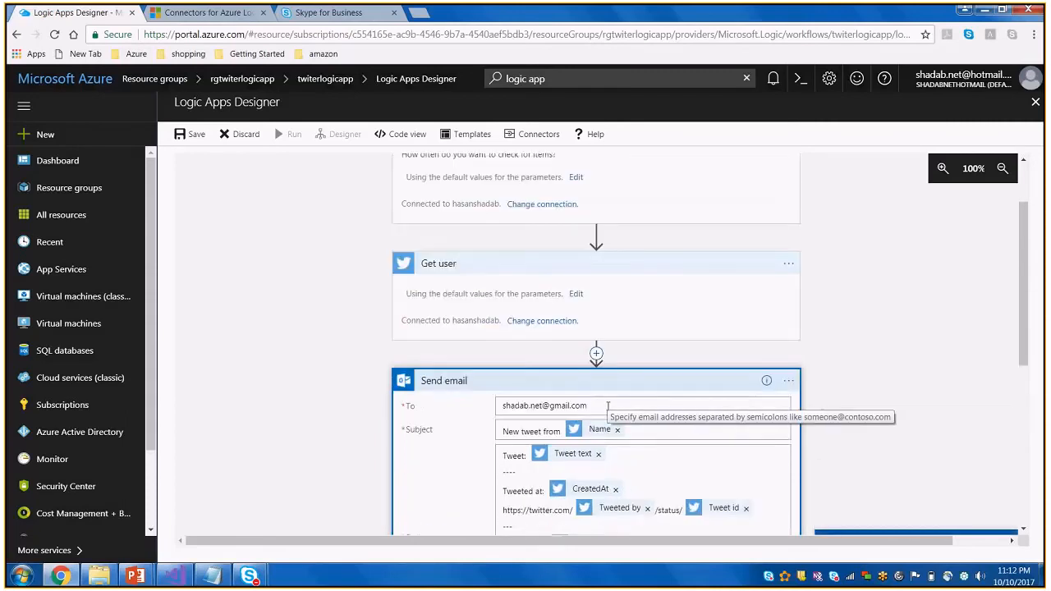
Show the Send email action's advanced options and examine the choices offered for Is HTML
scroll(608, 404, down, 3)
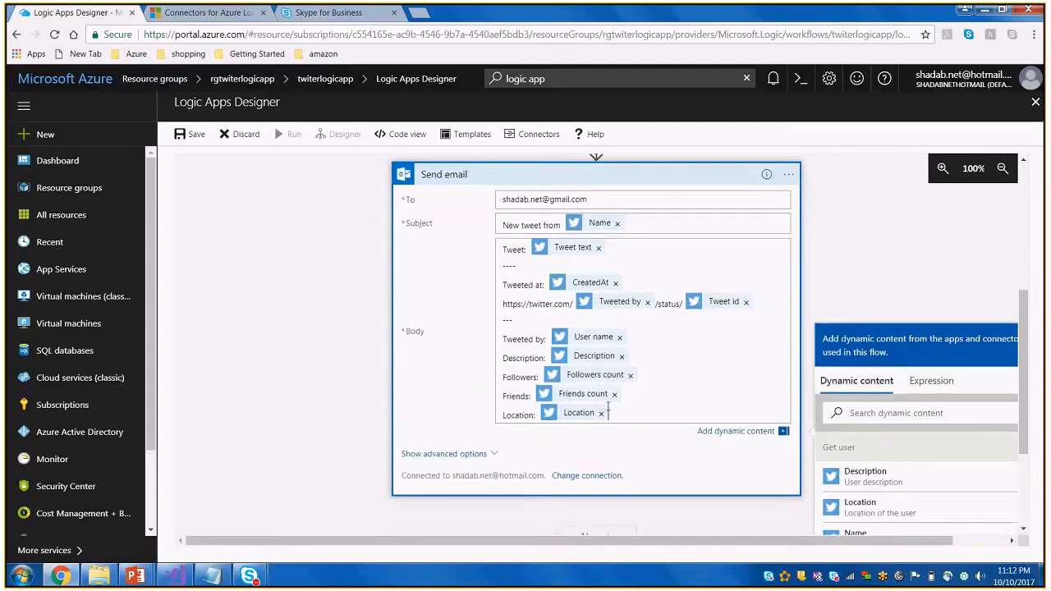
scroll(489, 300, down, 3)
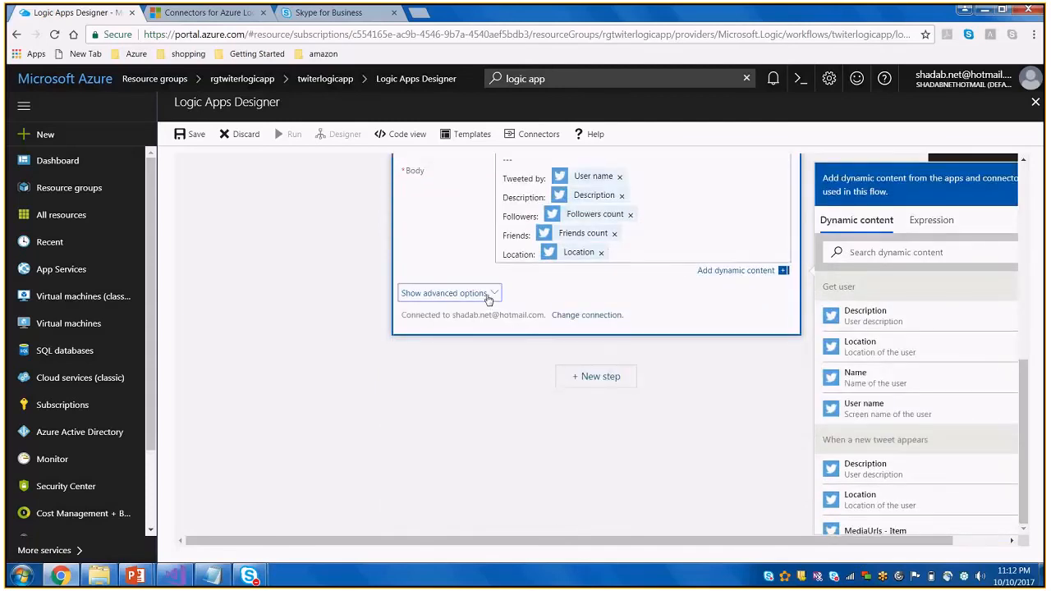
click(489, 298)
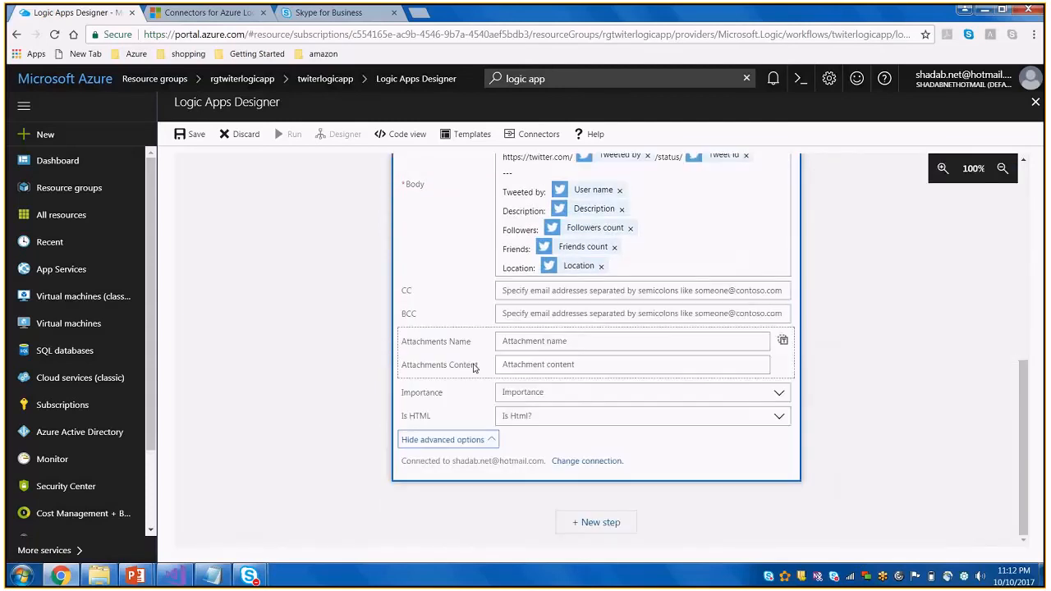
click(782, 420)
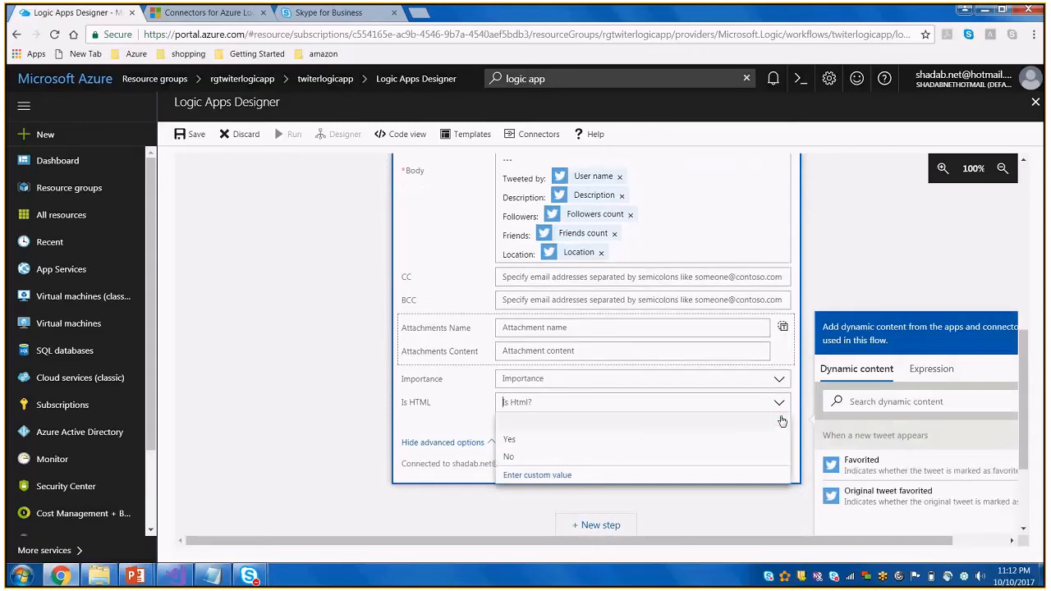
click(357, 389)
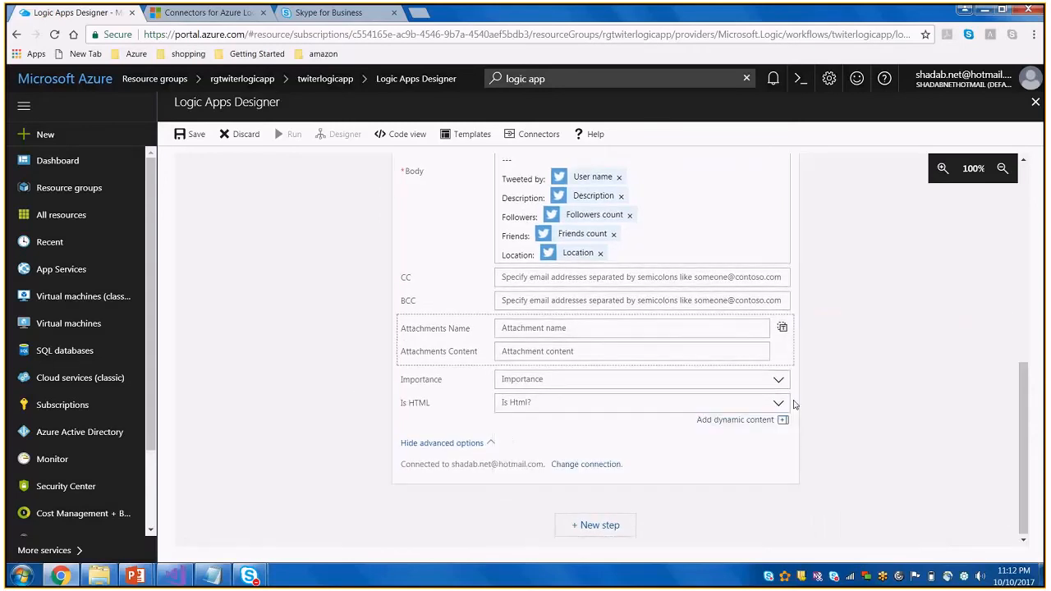
scroll(793, 402, up, 1)
scroll(794, 404, up, 4)
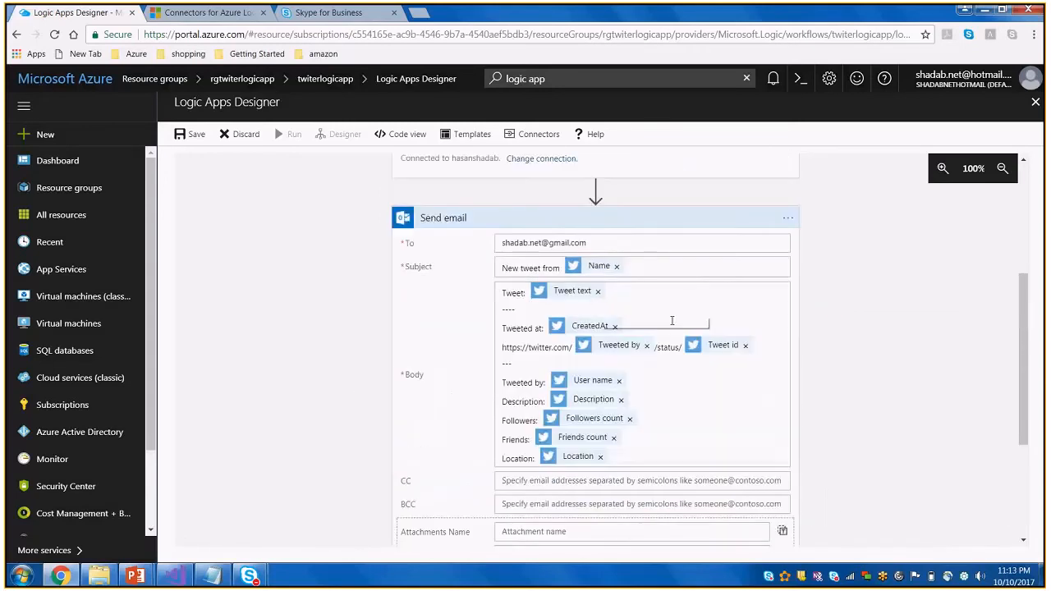
scroll(674, 321, down, 5)
scroll(884, 436, up, 1)
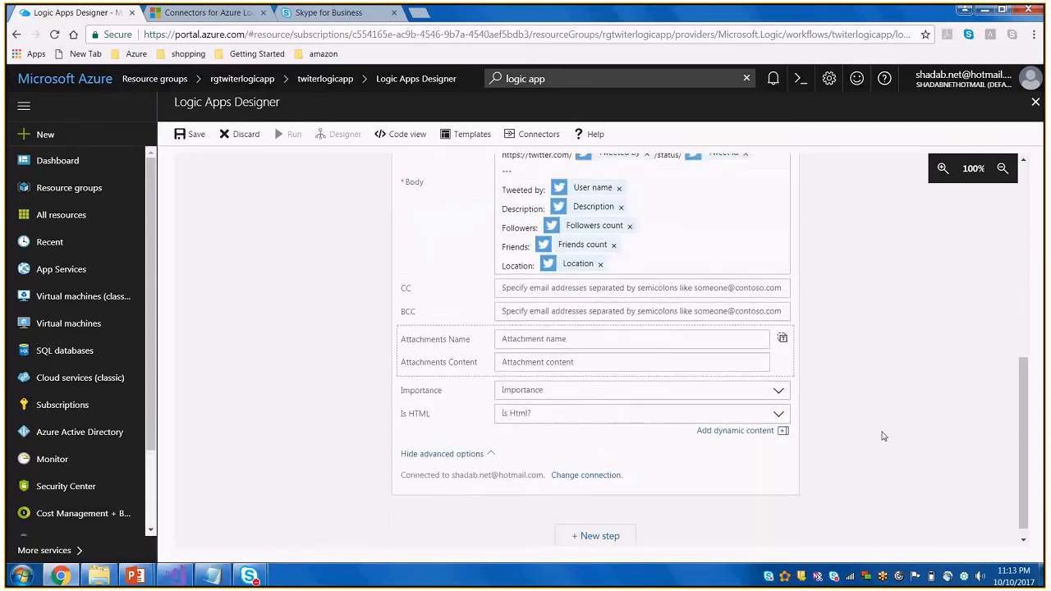
Save the logic app and run it from the designer
scroll(884, 436, up, 8)
click(182, 136)
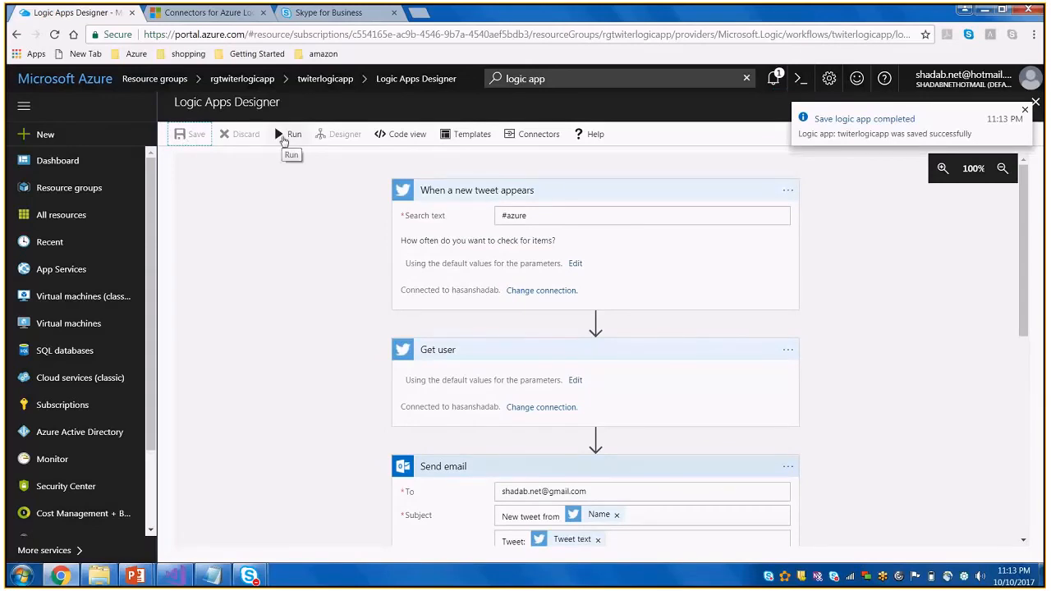
click(288, 135)
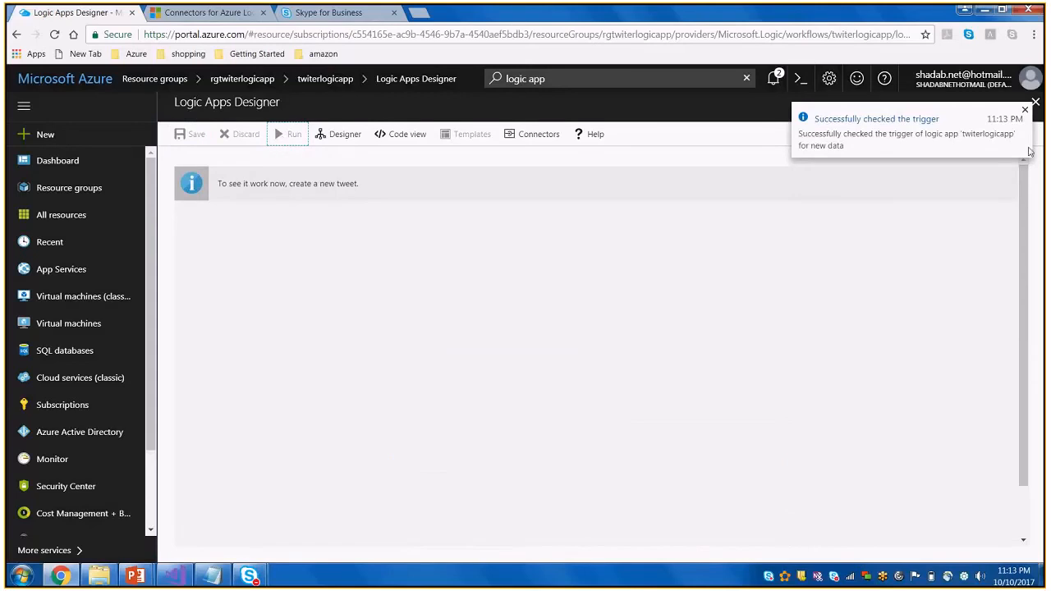
Close the designer and refresh the logic app's overview to check its run and trigger histories
click(1036, 103)
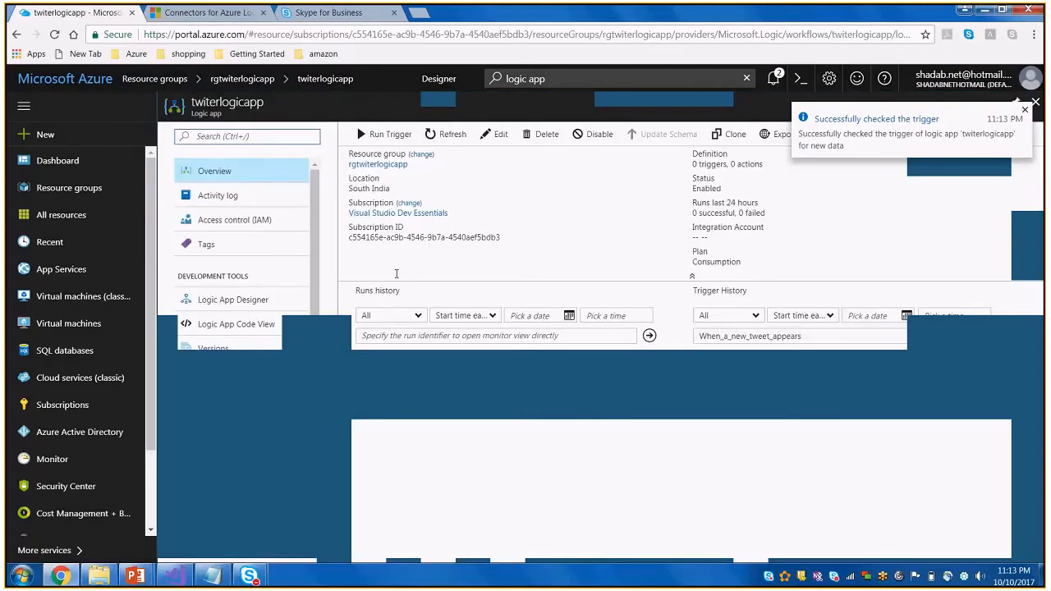
click(439, 135)
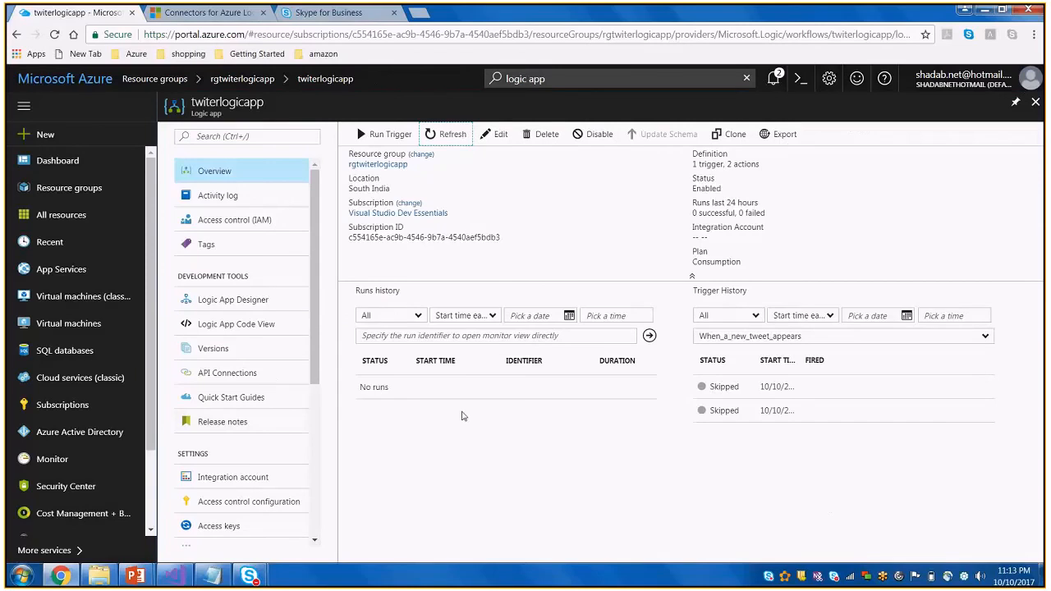
click(457, 136)
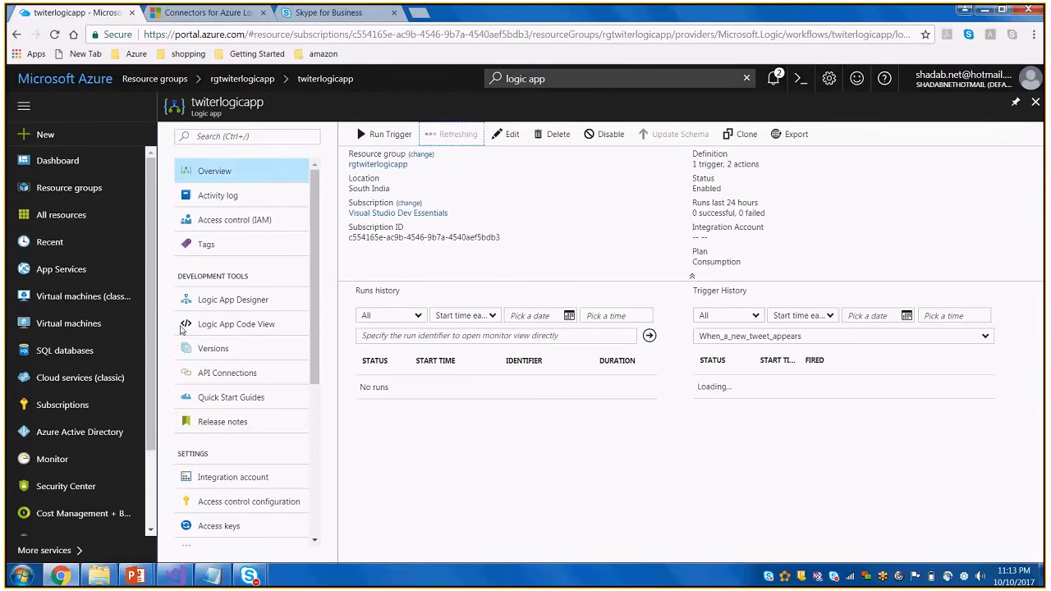
Reopen the logic app in the designer and examine the workflow's JSON definition in code view
click(206, 300)
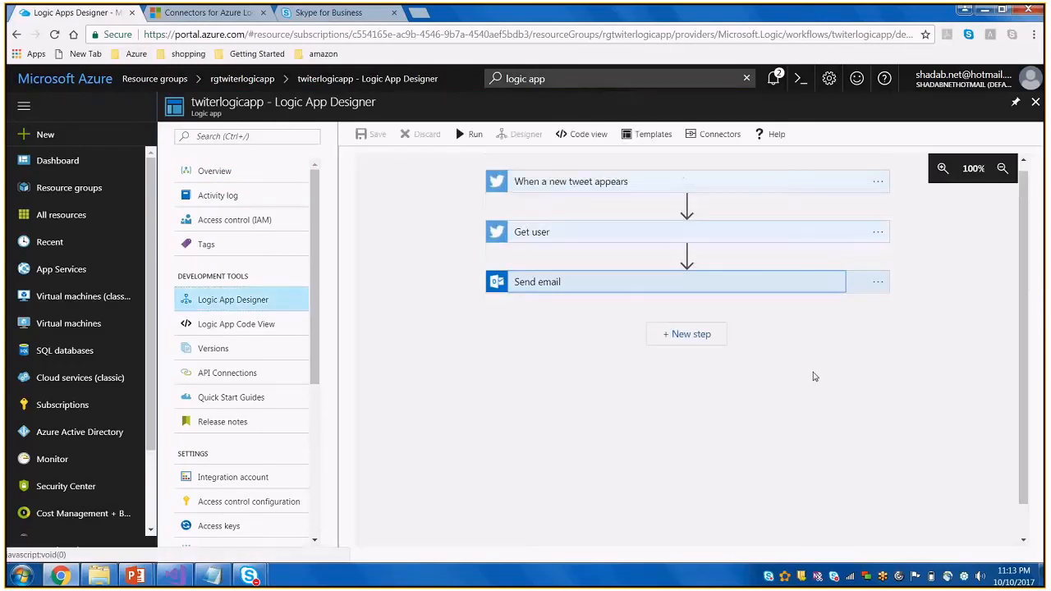
click(589, 136)
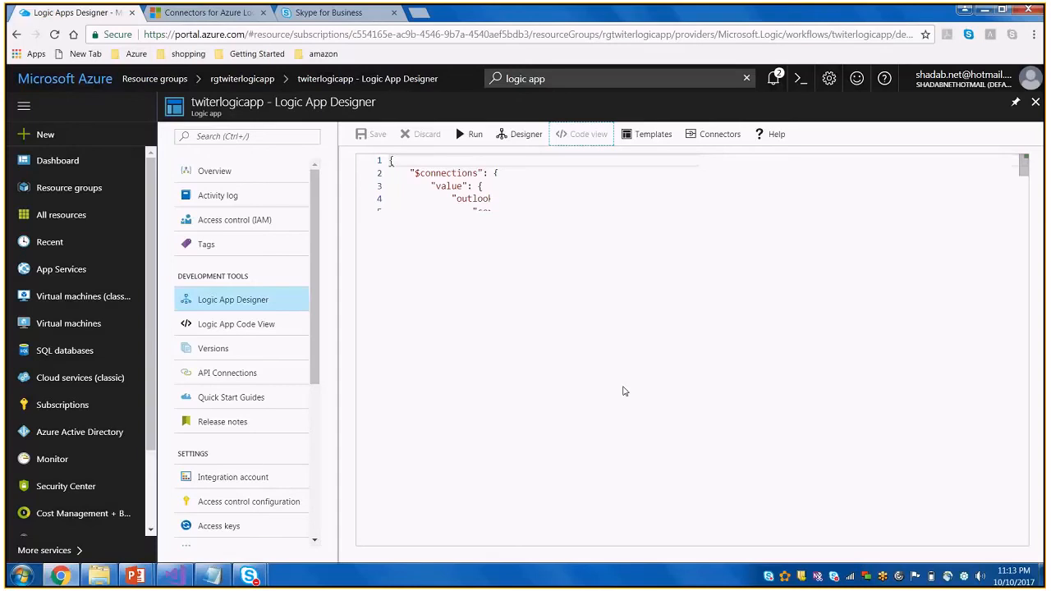
drag(552, 226, 691, 444)
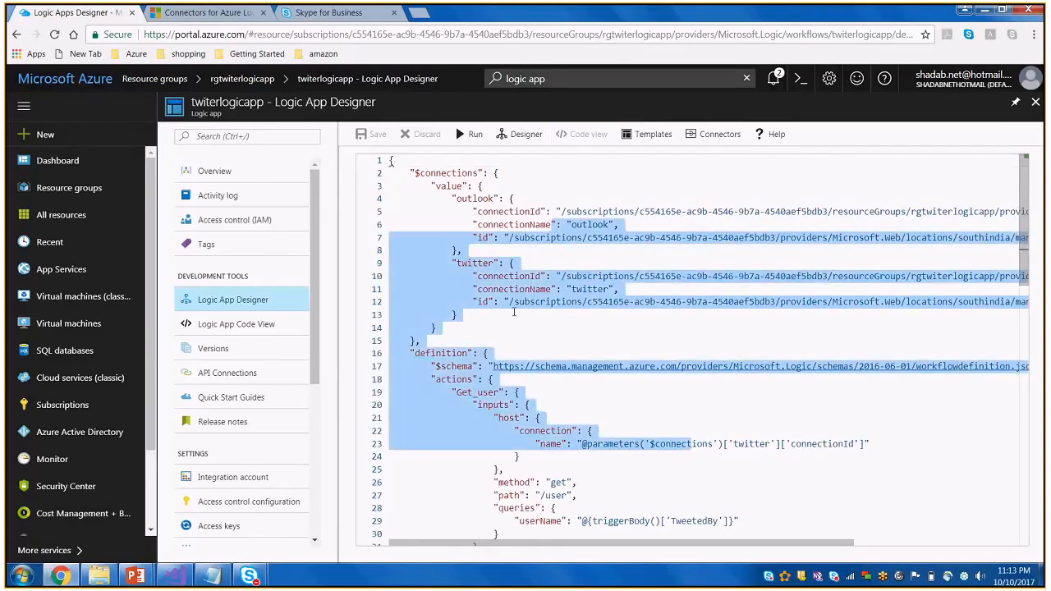
scroll(515, 312, down, 1)
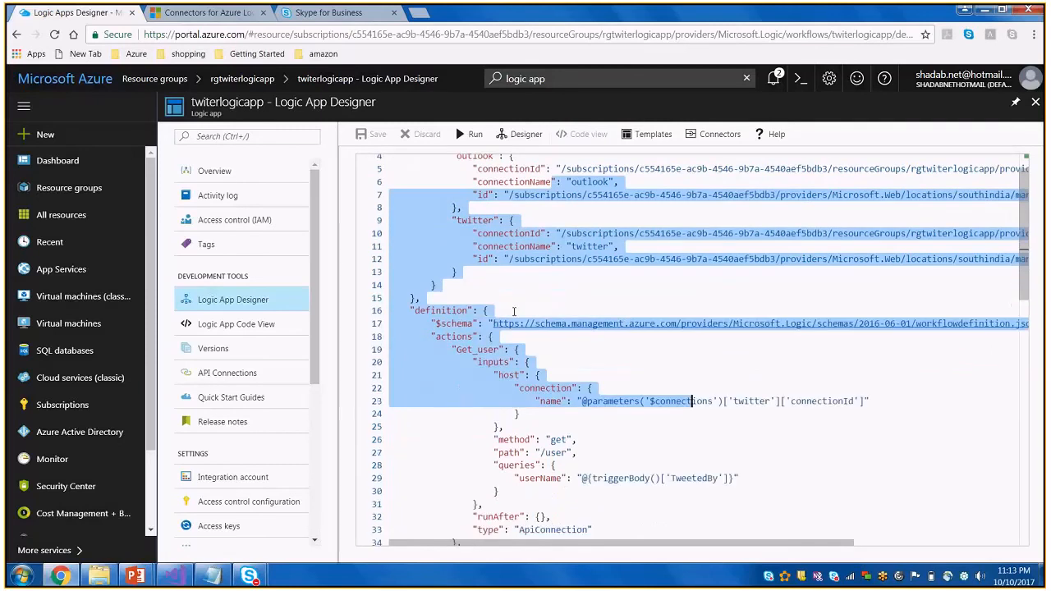
scroll(514, 312, down, 6)
Refresh the logic app's overview, and reopen twiterlogicapp from the rgtwiterlogicapp resource group
click(215, 171)
click(441, 137)
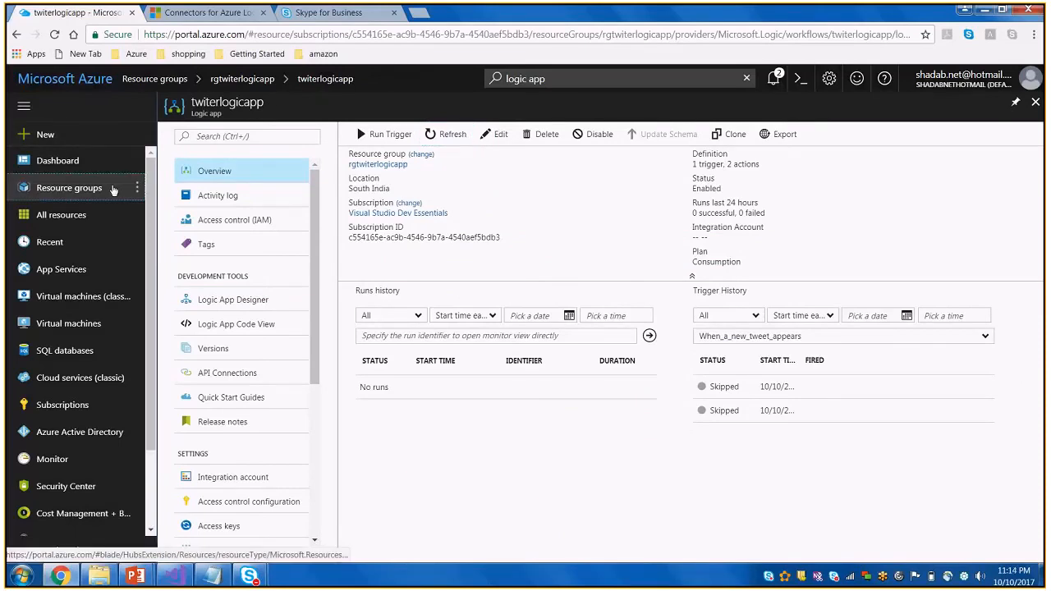
click(114, 190)
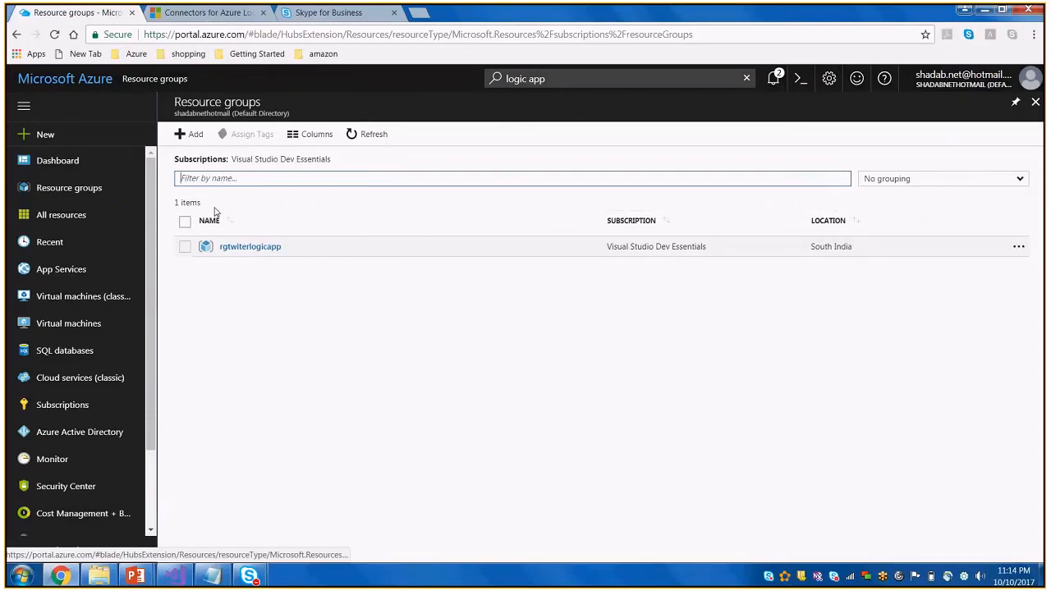
click(264, 249)
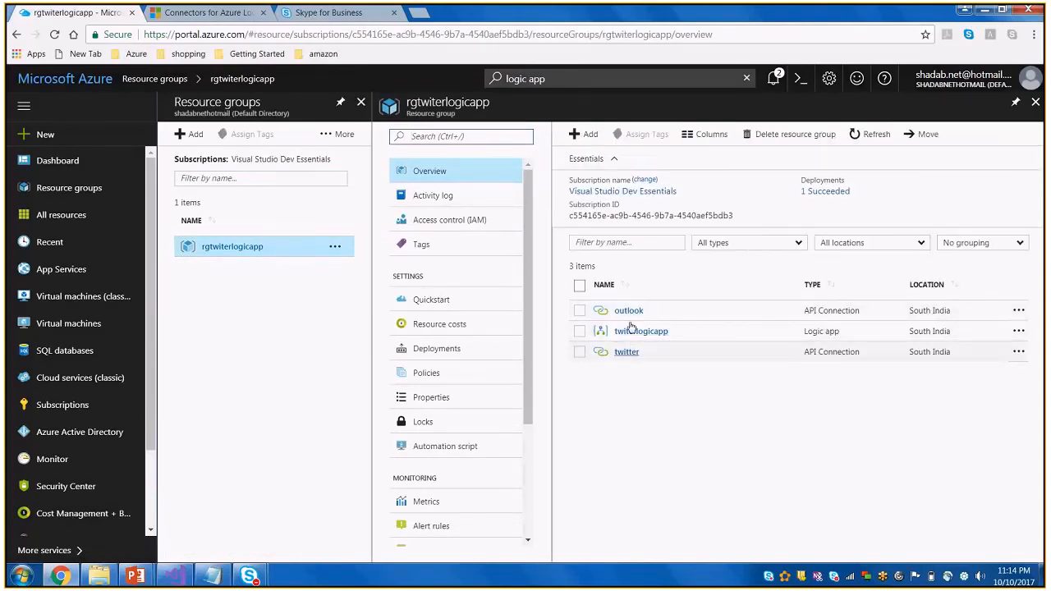
click(645, 335)
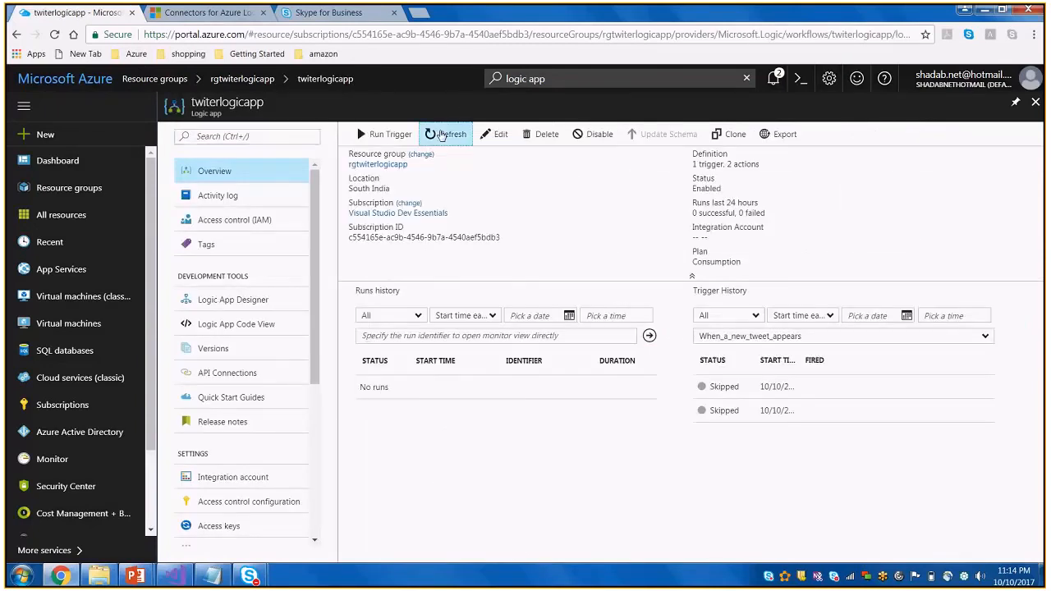
click(380, 135)
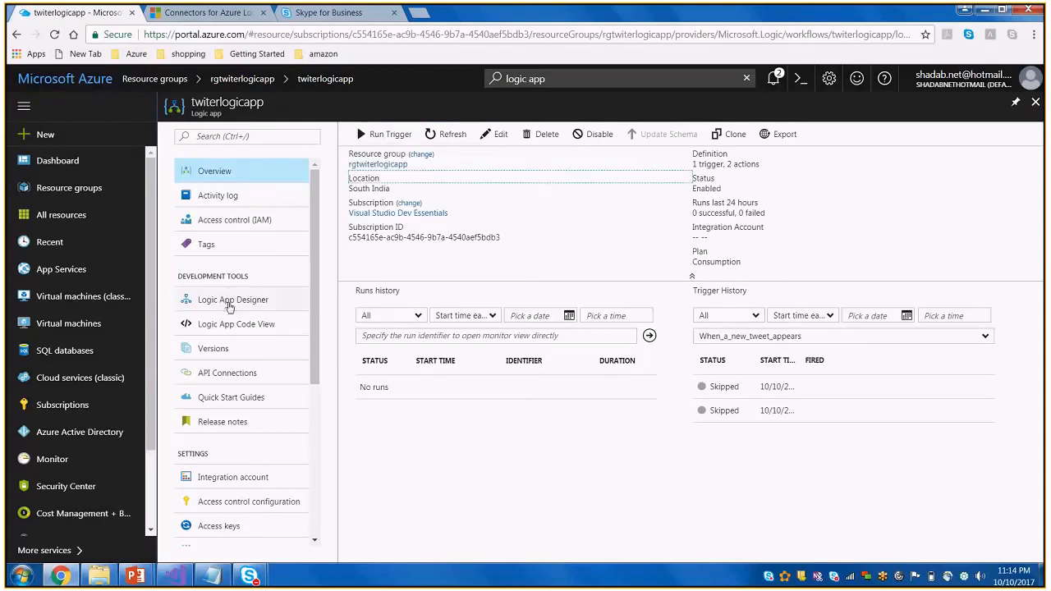
Review the expanded tweet trigger, Get user and Send email cards in the designer, and run the logic app again
click(228, 301)
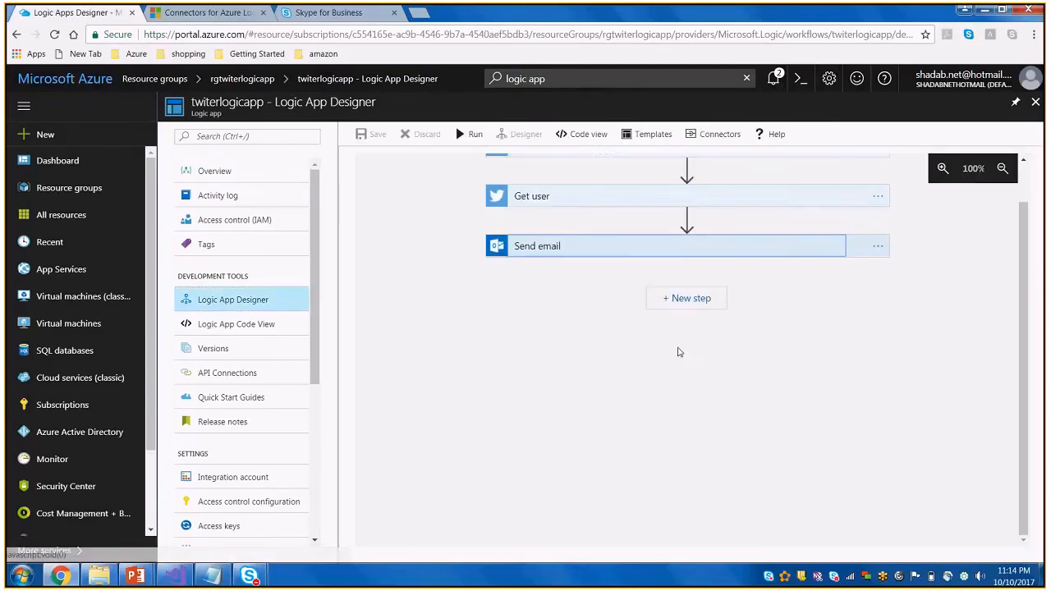
scroll(971, 325, up, 1)
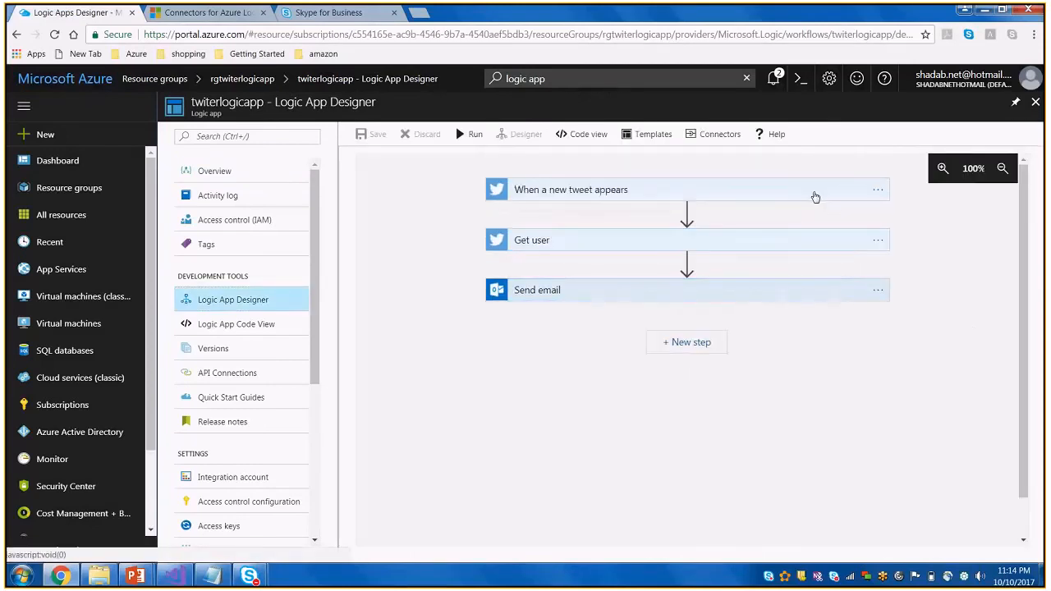
click(815, 197)
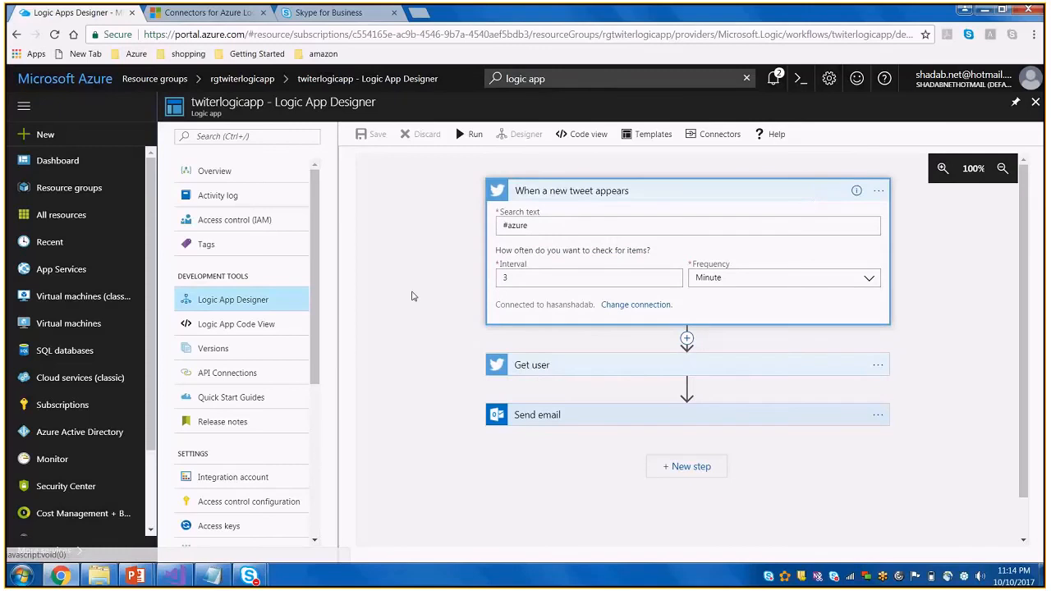
click(547, 365)
click(585, 481)
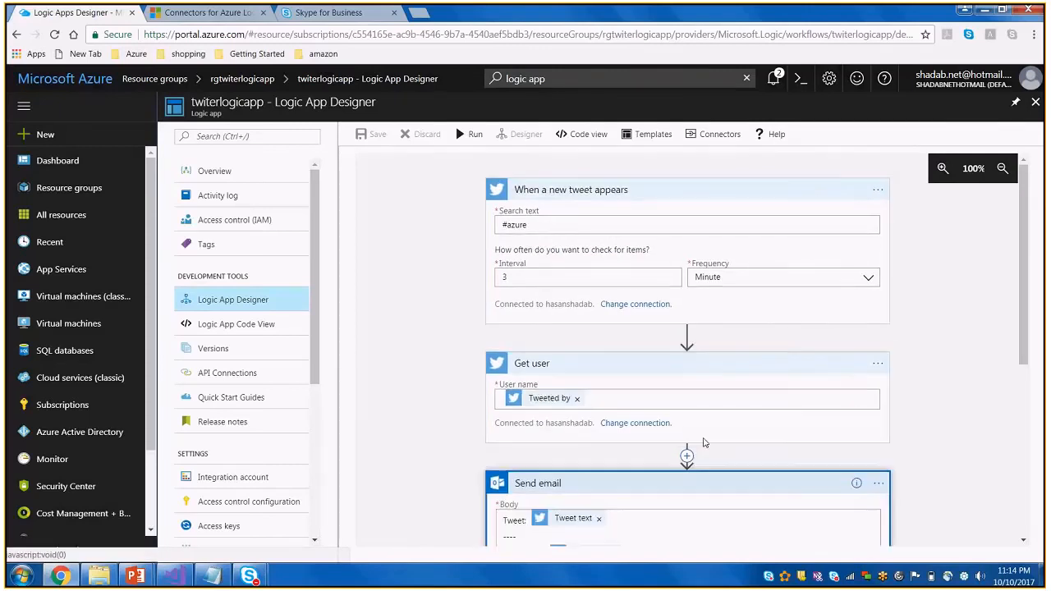
scroll(704, 443, down, 3)
scroll(703, 443, down, 2)
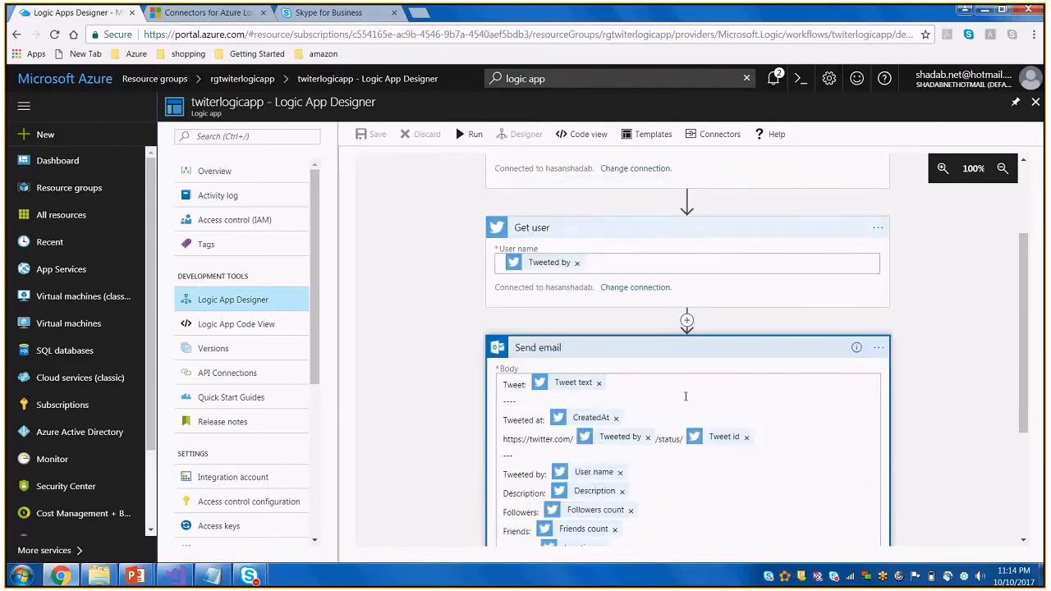
click(469, 134)
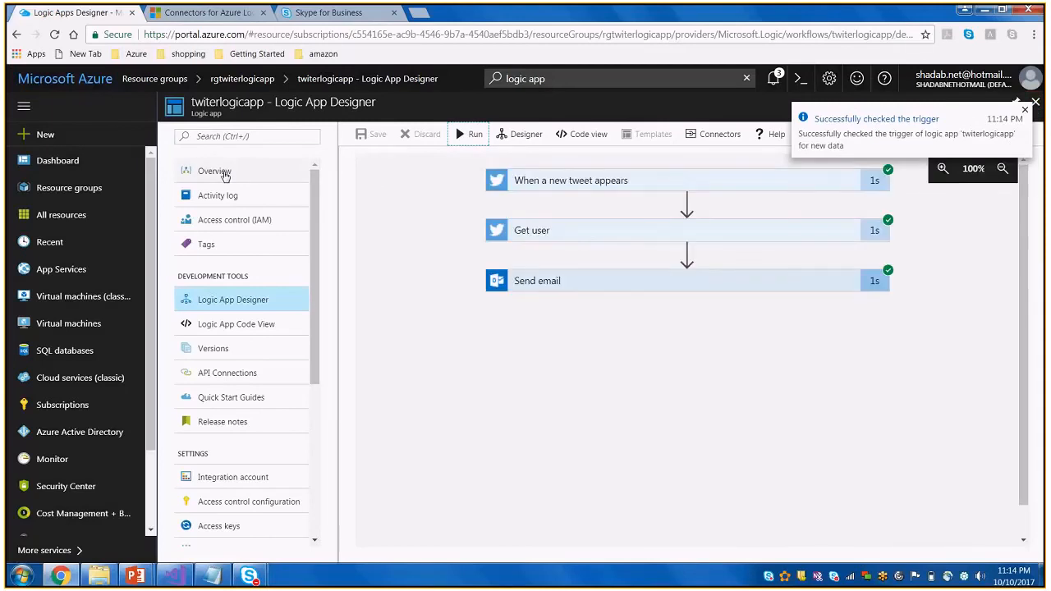
Return to the logic app's overview and refresh it to check the runs history and trigger history
click(225, 174)
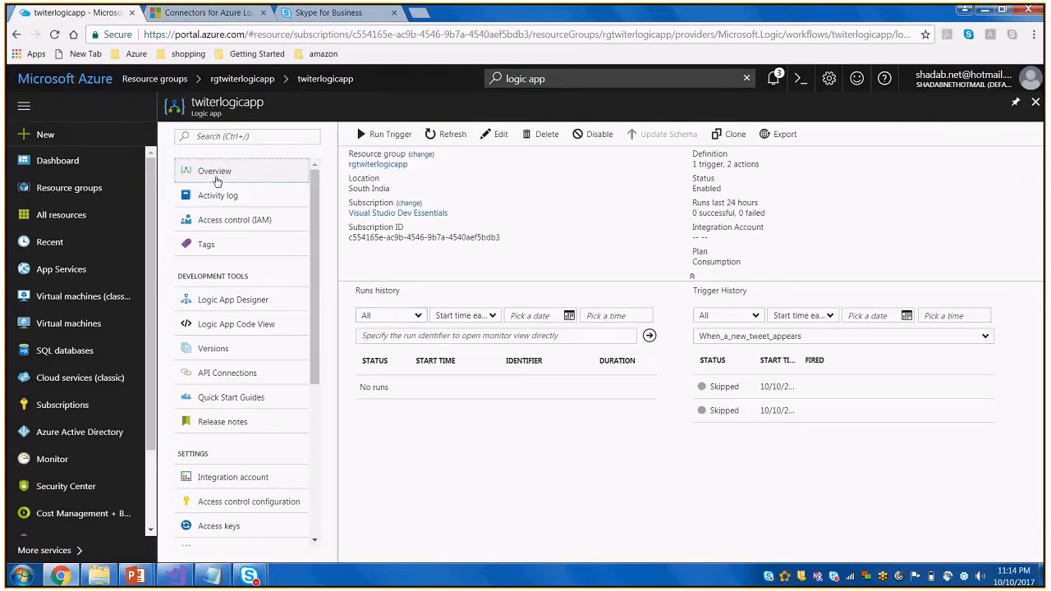
click(217, 198)
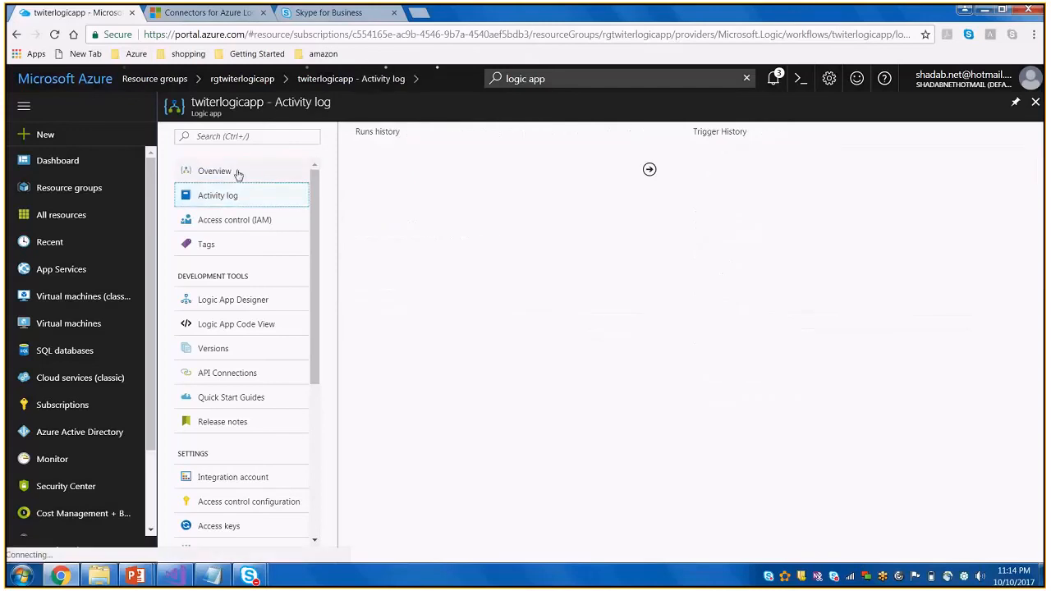
click(236, 172)
click(450, 136)
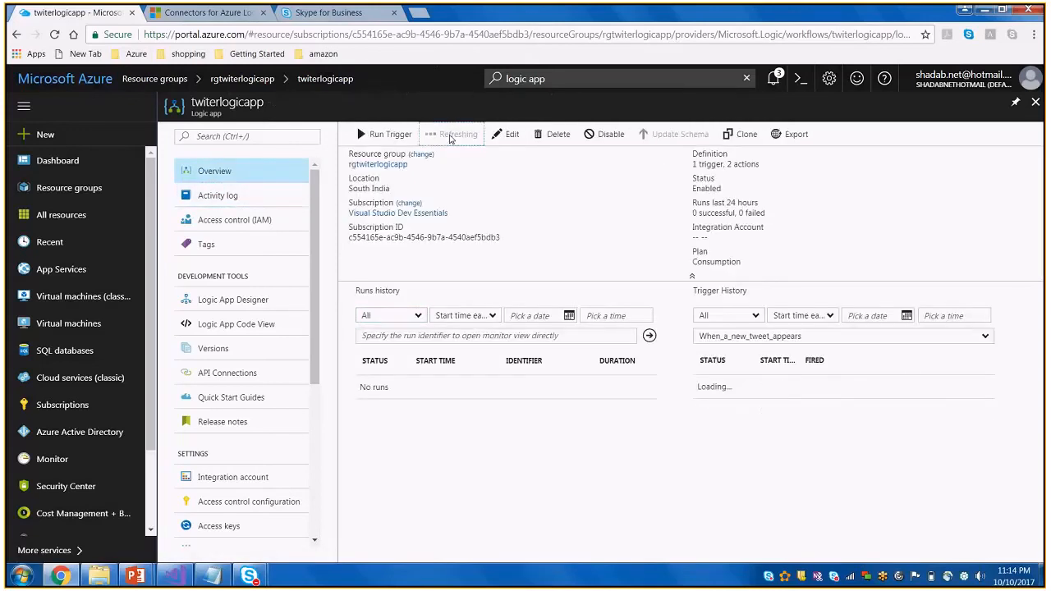
click(451, 140)
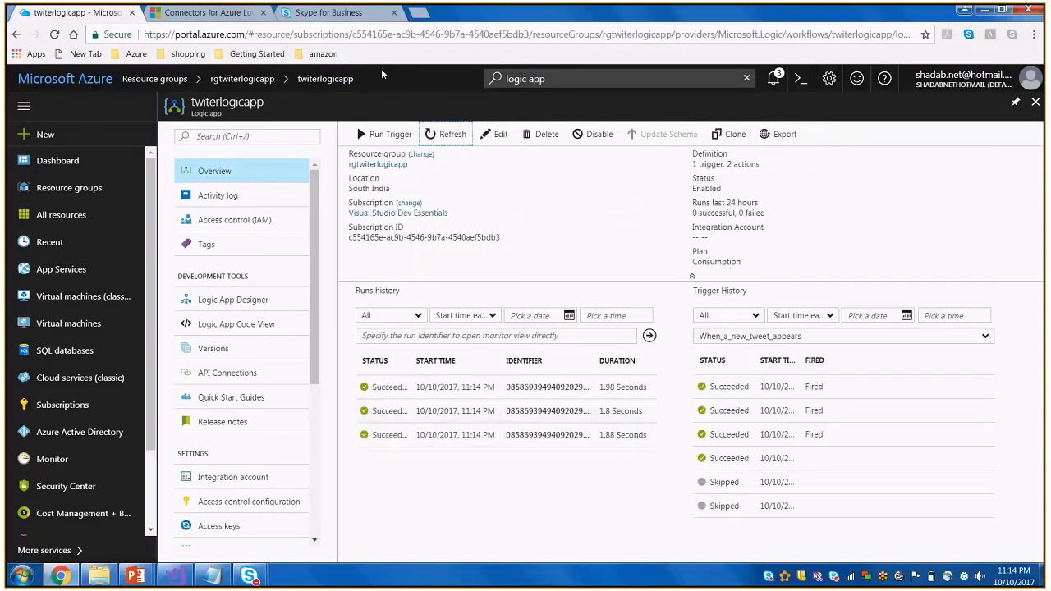
Open the first run in the runs history and examine the new tweet trigger's inputs, output headers and body
click(481, 385)
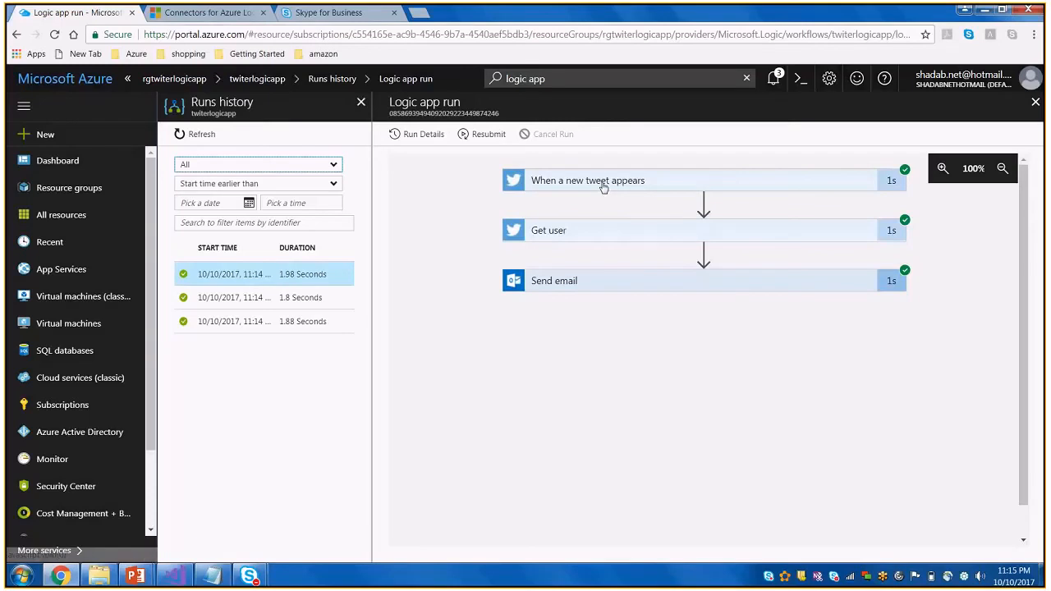
click(604, 188)
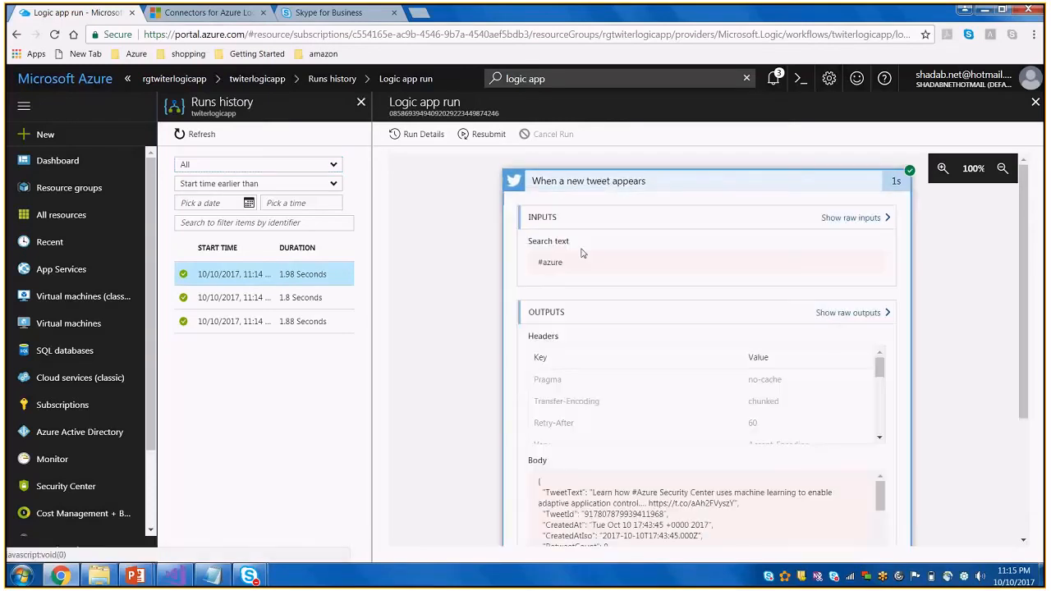
scroll(657, 399, down, 5)
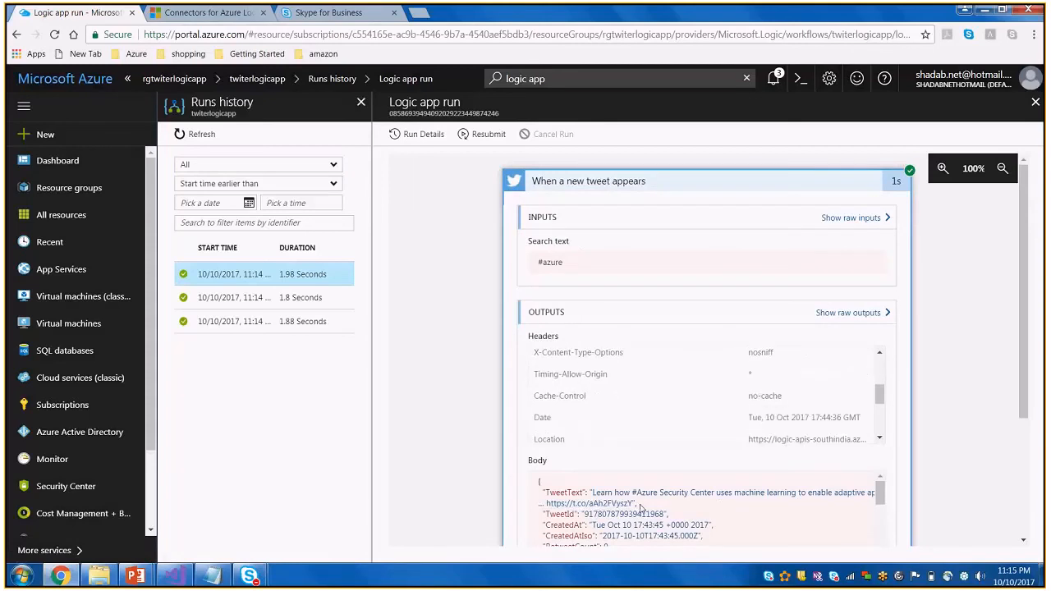
scroll(716, 510, down, 1)
scroll(716, 510, down, 3)
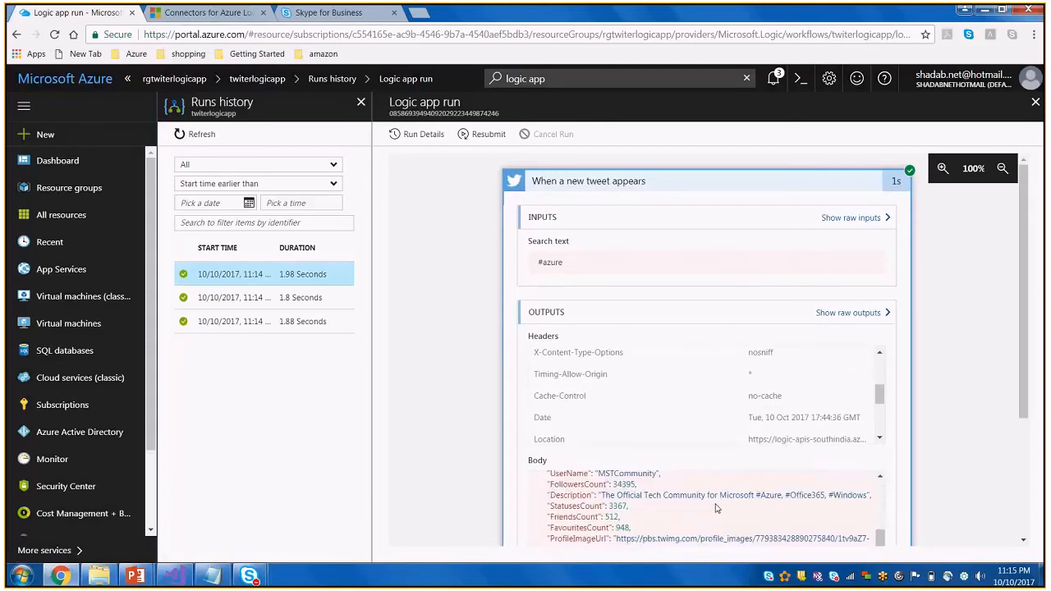
Open the second run in the runs history, and open Gmail in a new browser tab
click(257, 298)
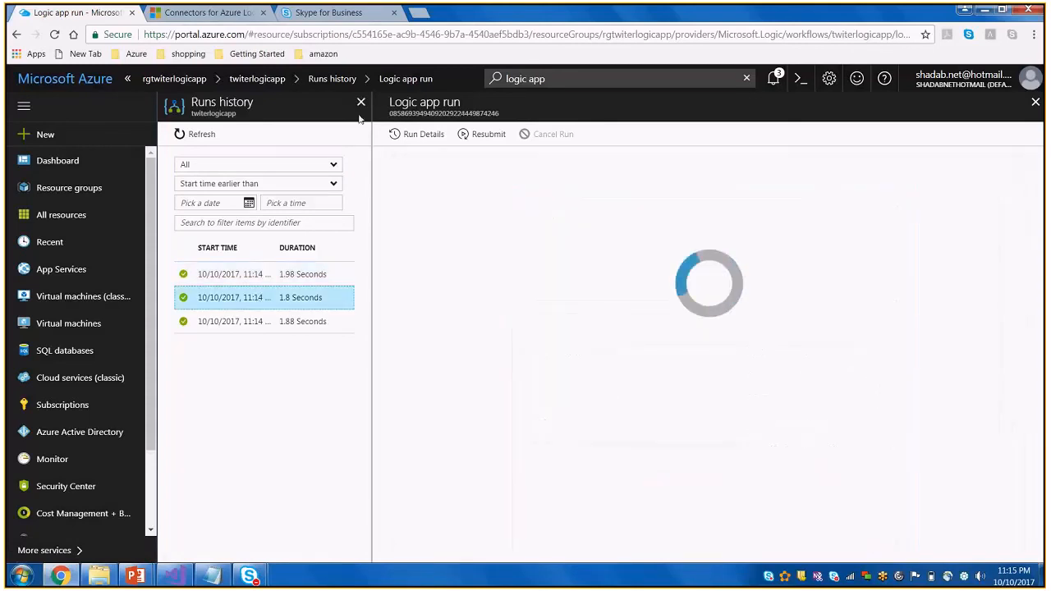
key(ctrl+t)
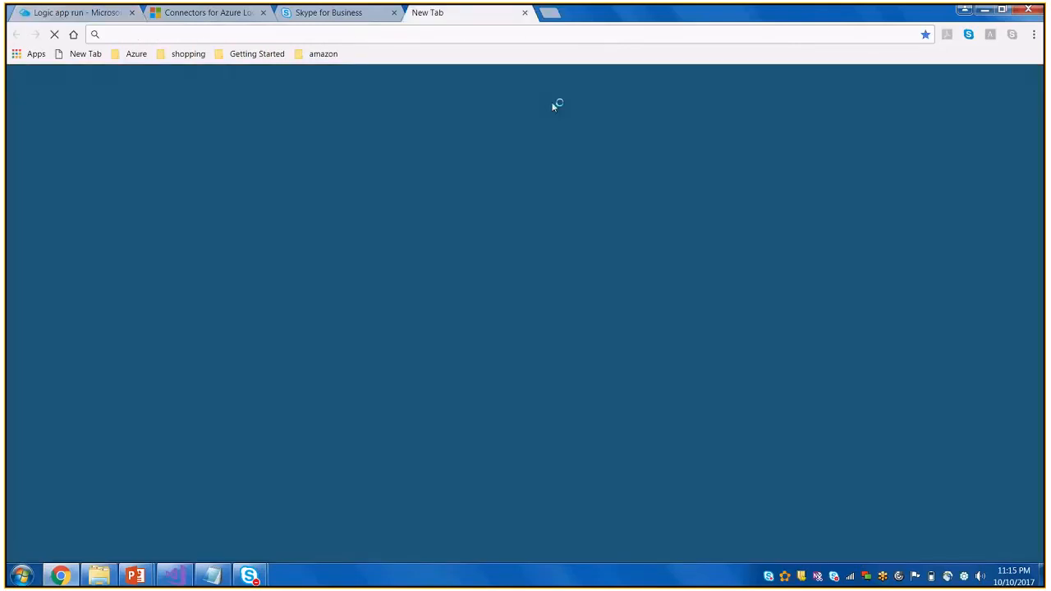
text(gma)
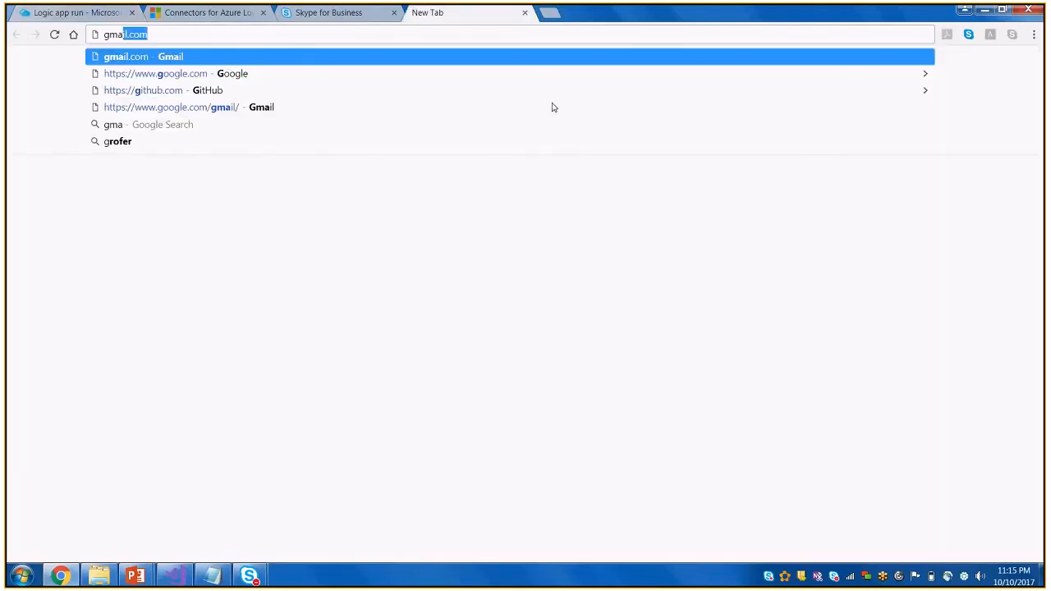
key(Return)
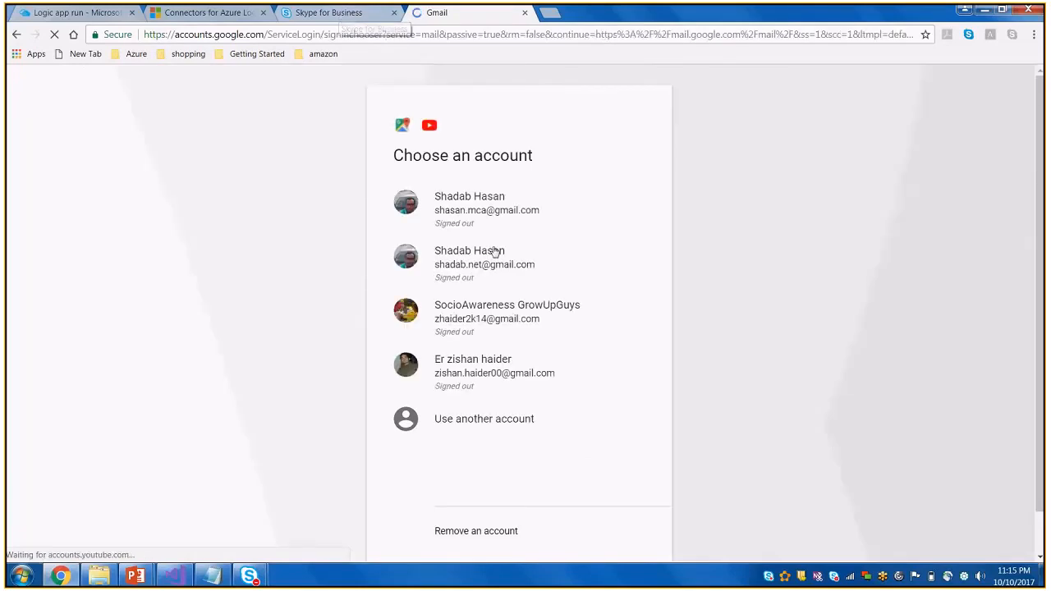
Choose the Gmail account that receives the tweet e-mails, enter the account password and sign in
click(480, 208)
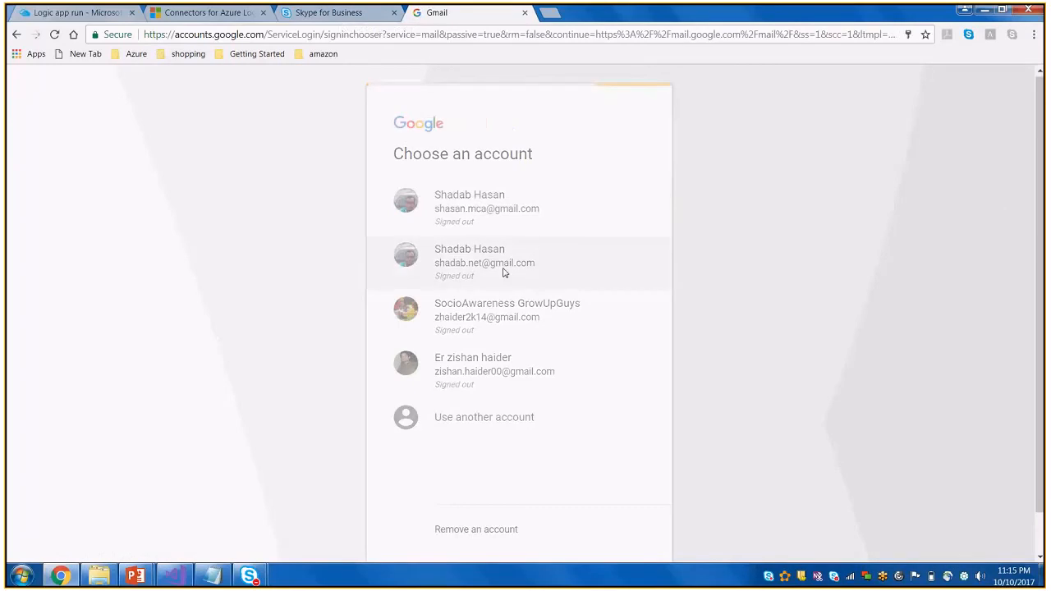
key(Return)
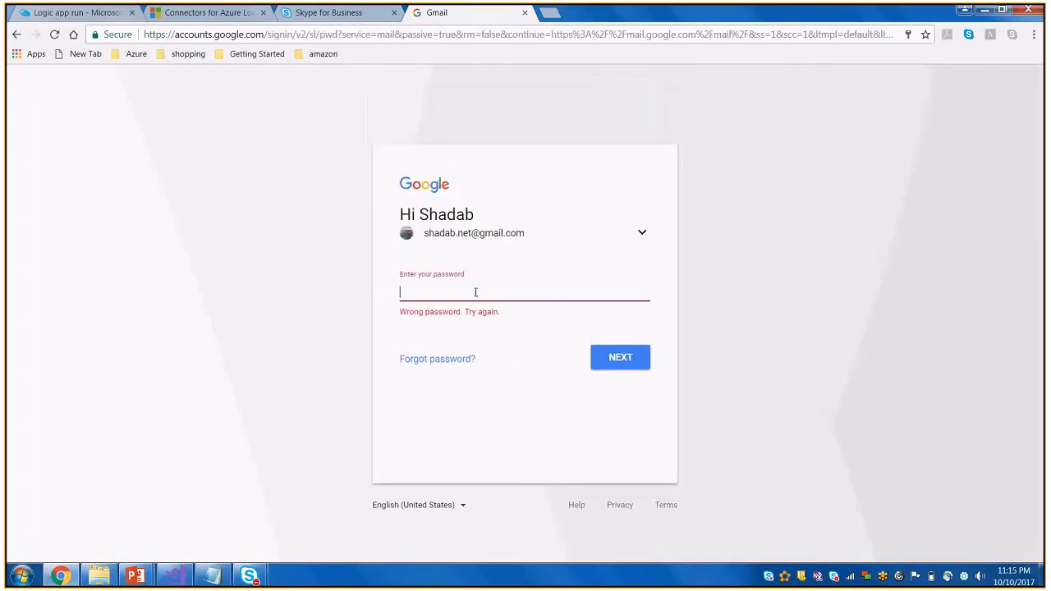
key(BackSpace)
key(BackSpace)
key(BackSpace)
key(BackSpace)
key(BackSpace)
key(BackSpace)
key(BackSpace)
key(BackSpace)
key(BackSpace)
key(BackSpace)
text(•••••••••••••)
key(Return)
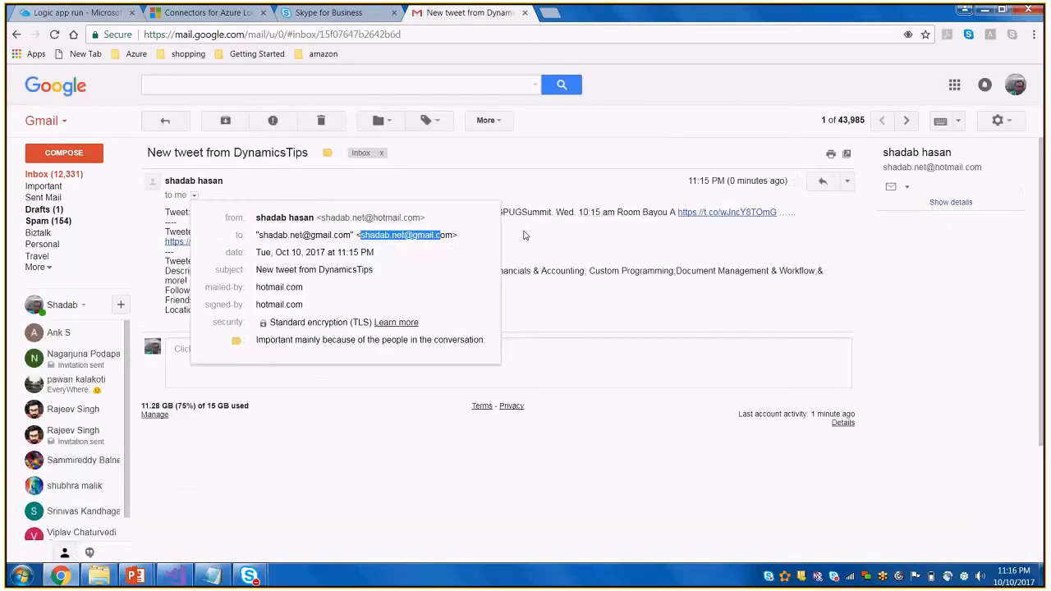
Open the "New tweet from DynamicsTips" e-mail, check its subject, #Azure tag, location and followers, and return to the inbox
click(526, 236)
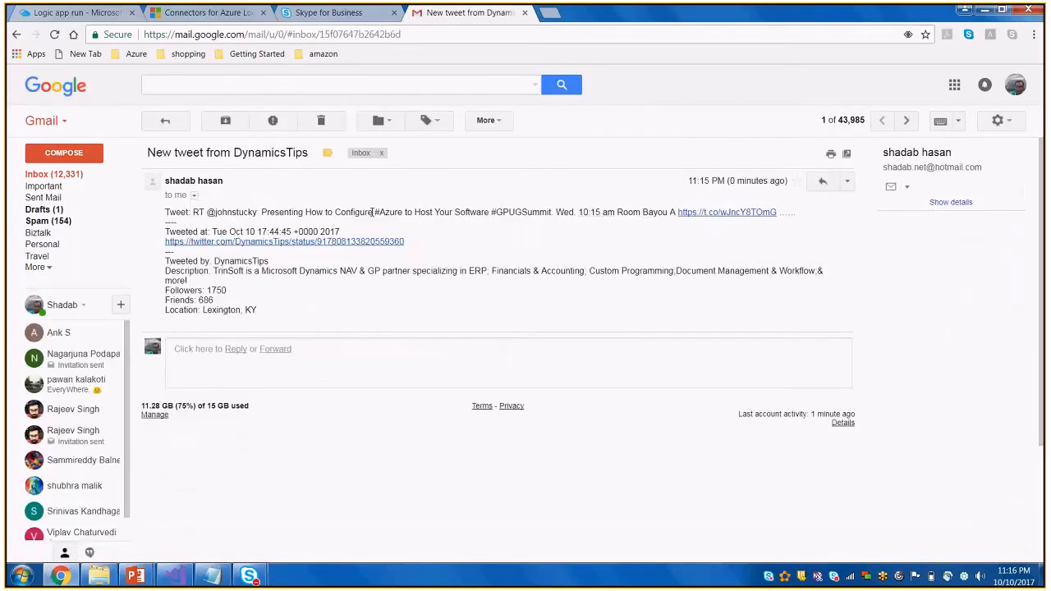
drag(374, 213, 402, 214)
click(234, 184)
drag(156, 154, 285, 164)
drag(373, 213, 395, 214)
drag(201, 311, 261, 315)
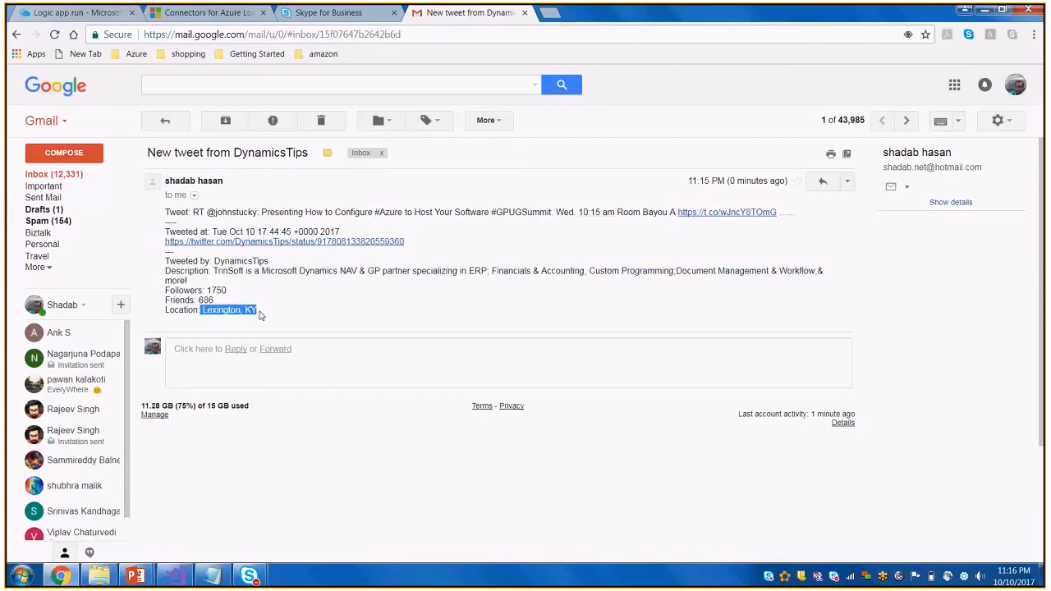
click(260, 316)
drag(207, 290, 227, 291)
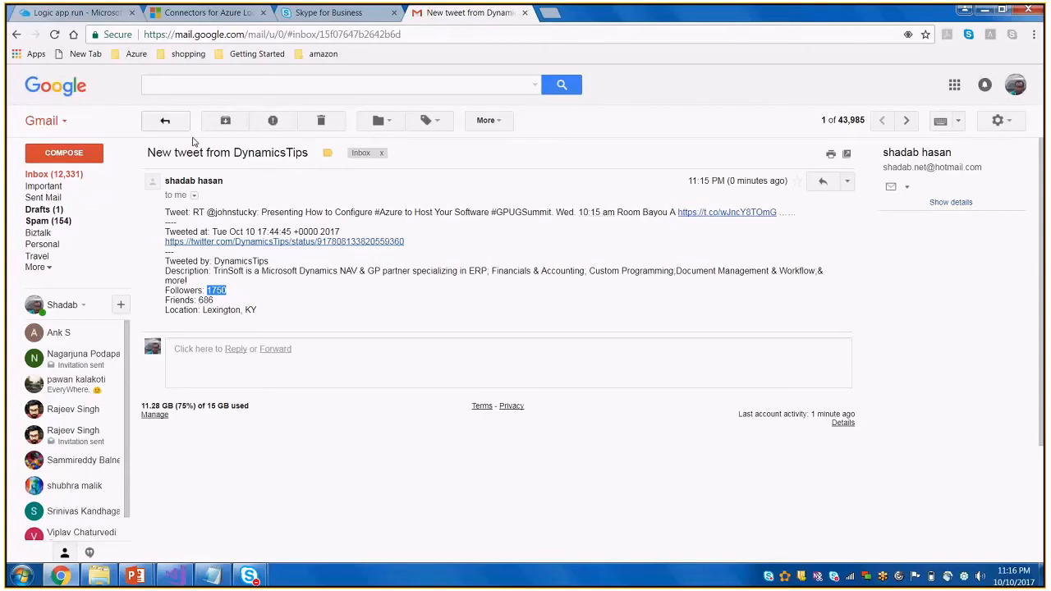
click(167, 122)
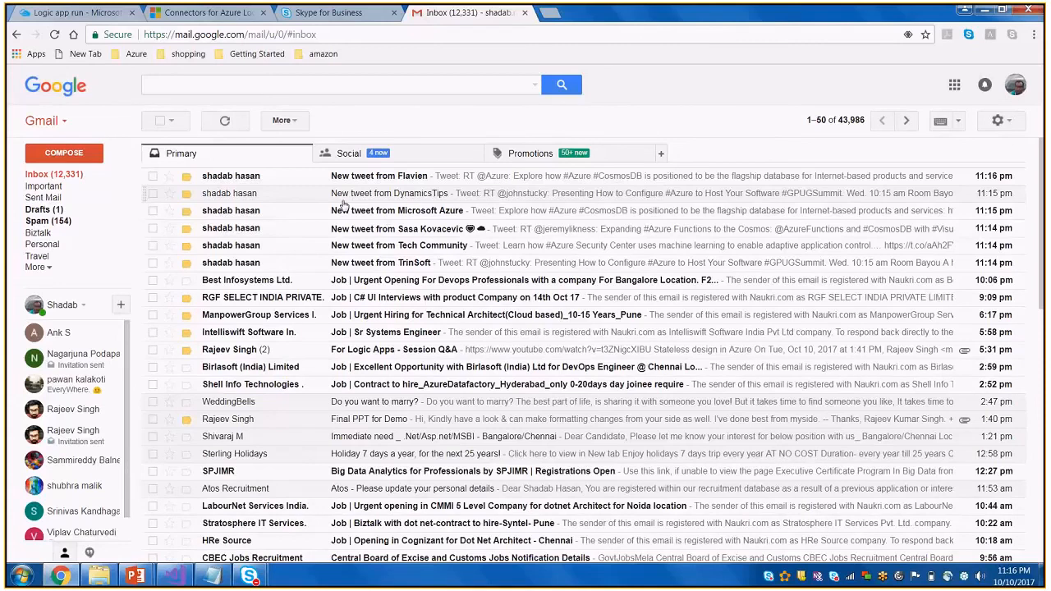
Open the fourth tweet e-mail, check the #Azure mention in its body, and return to the logic app's portal tab
click(337, 229)
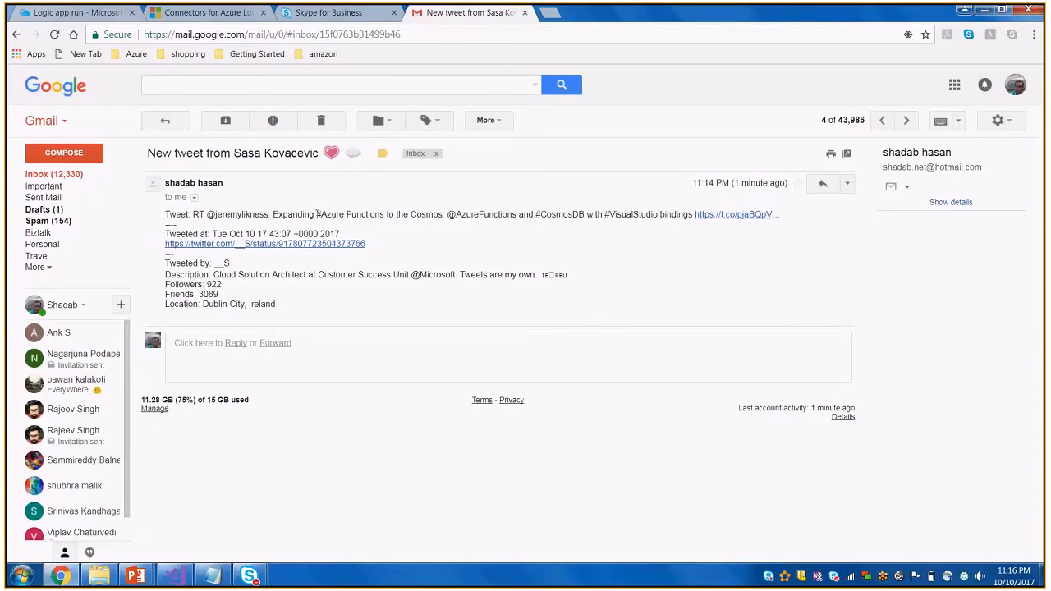
drag(317, 214, 356, 214)
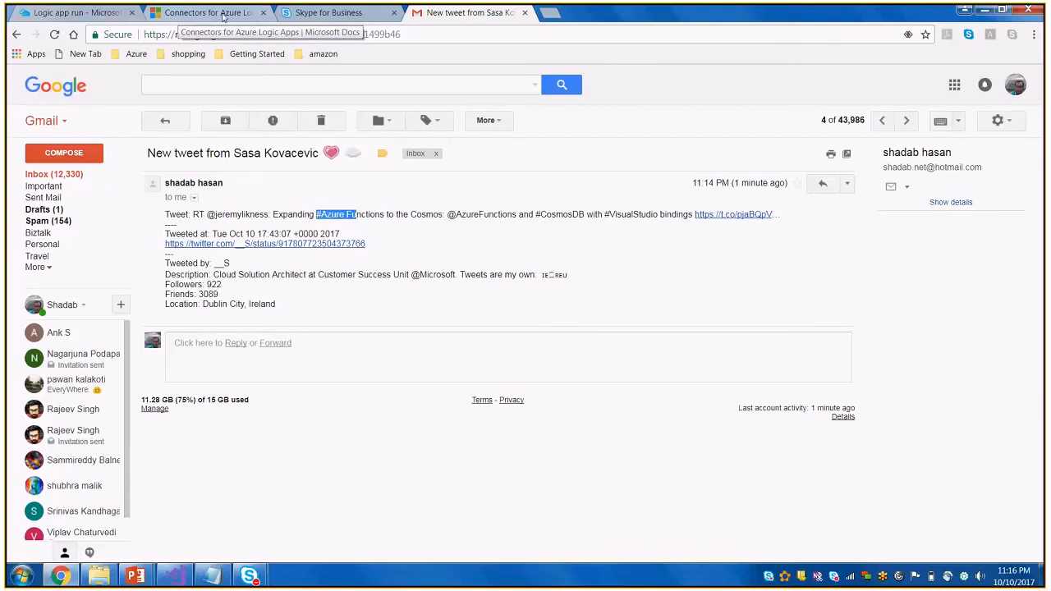
click(219, 13)
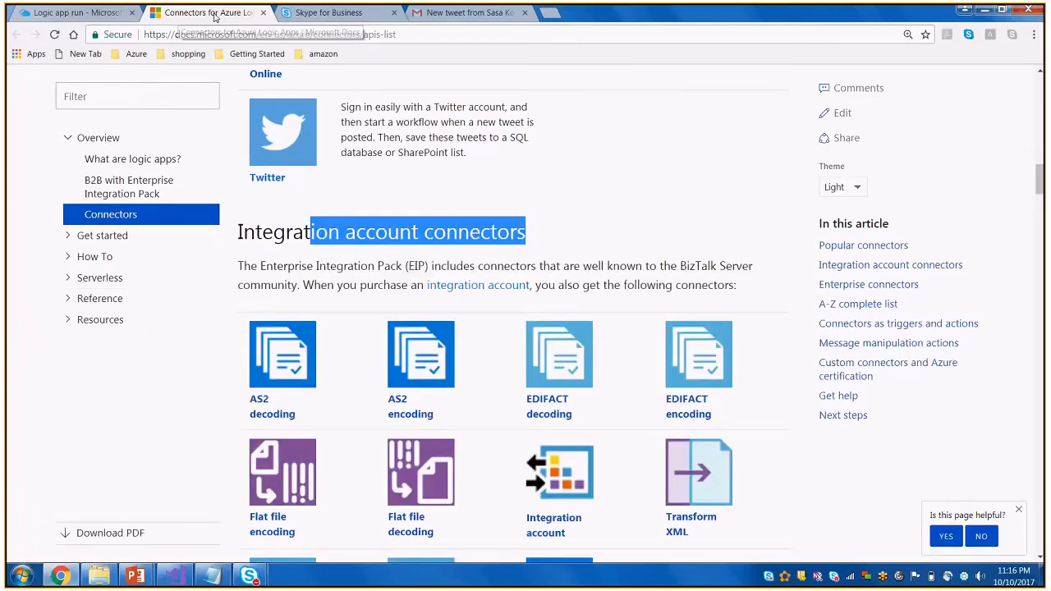
click(76, 13)
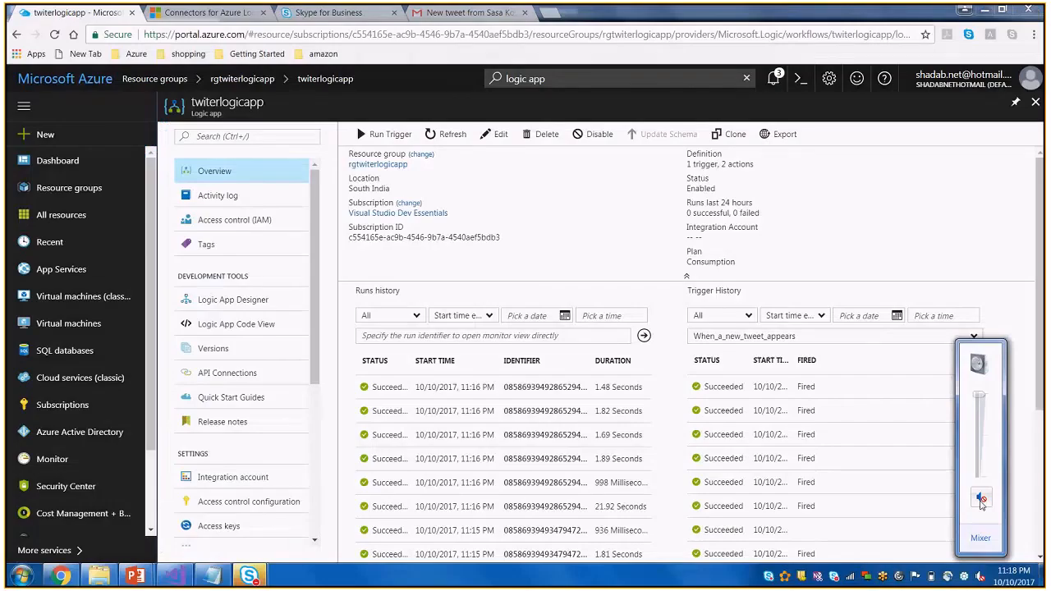
Mute the microphone in the Azure Discussion meeting in Skype for Business, and open twiterlogicapp's Logic App Designer in the Azure portal
click(249, 575)
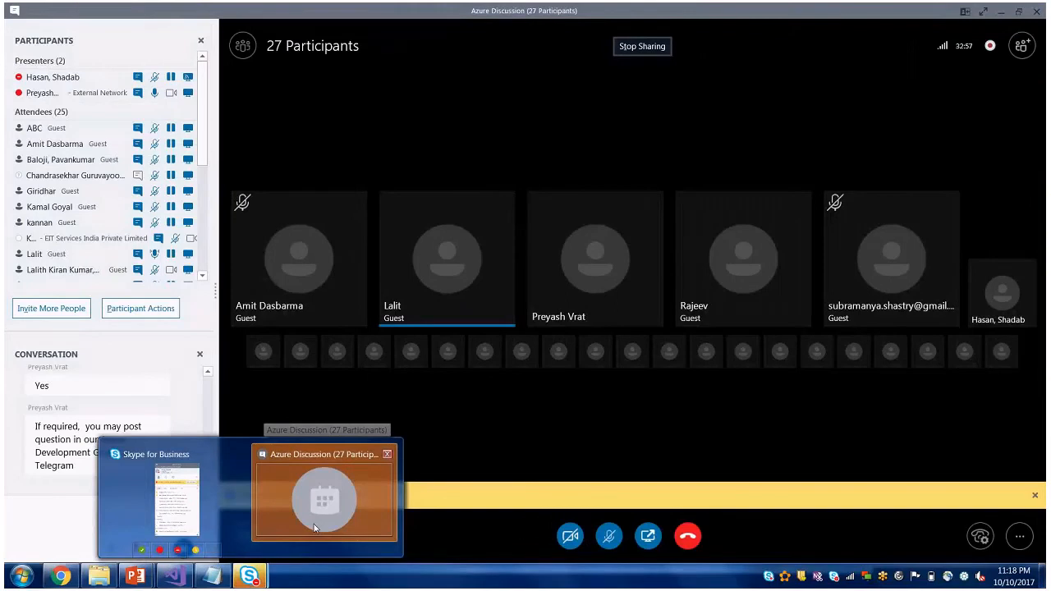
click(313, 524)
click(611, 535)
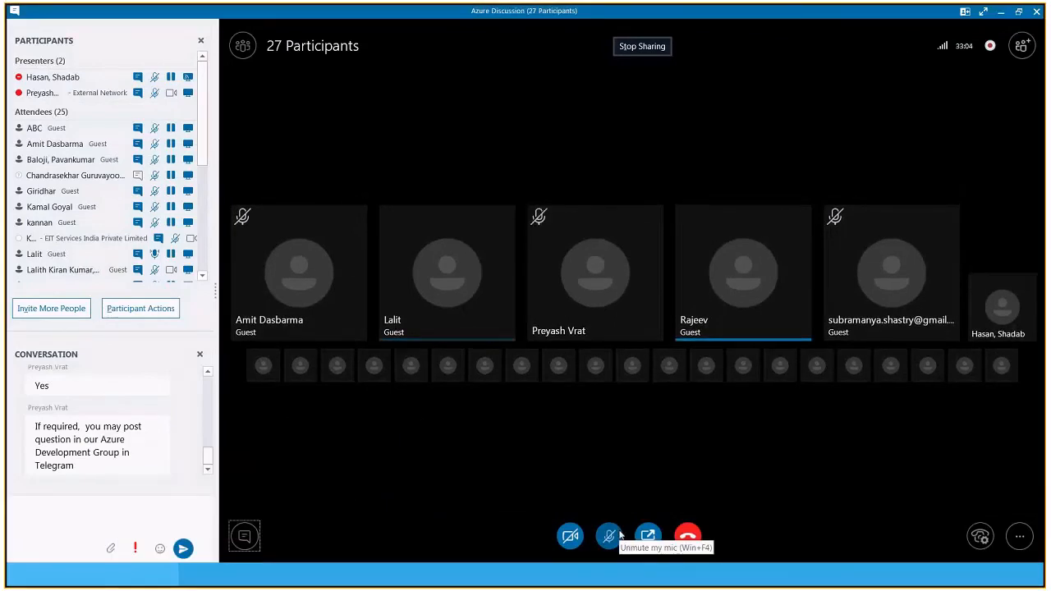
key(alt+Tab)
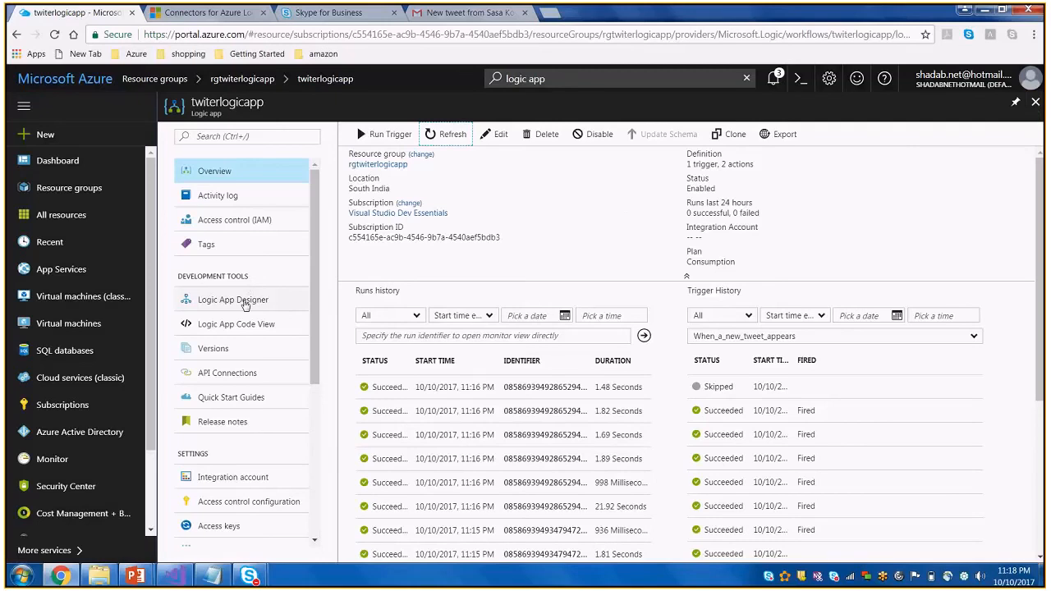
click(244, 302)
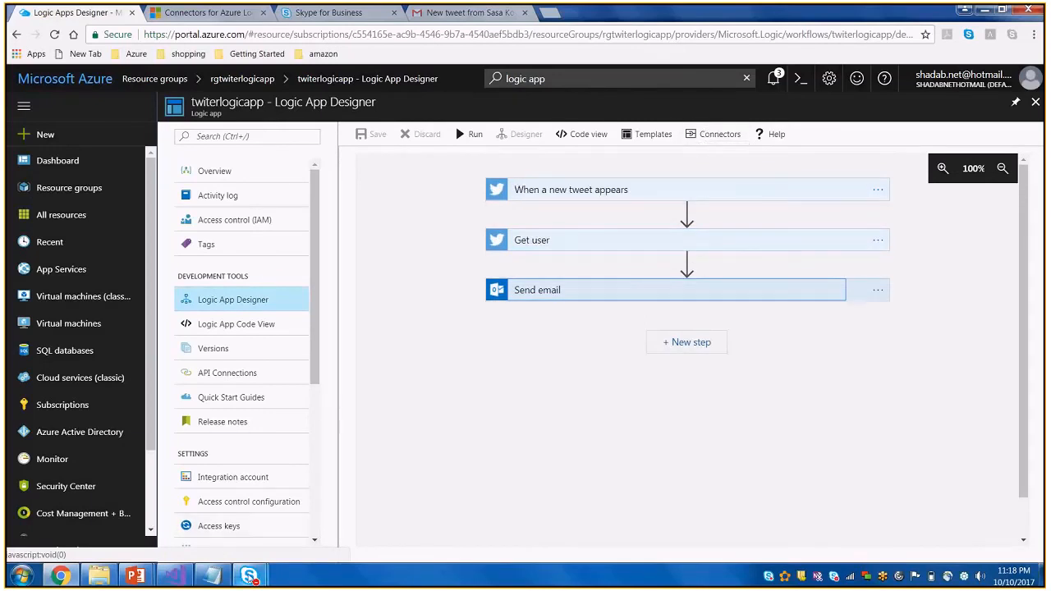
Switch to the Azure Discussion meeting in Skype for Business and unmute the microphone
mouse_move(249, 575)
mouse_move(320, 521)
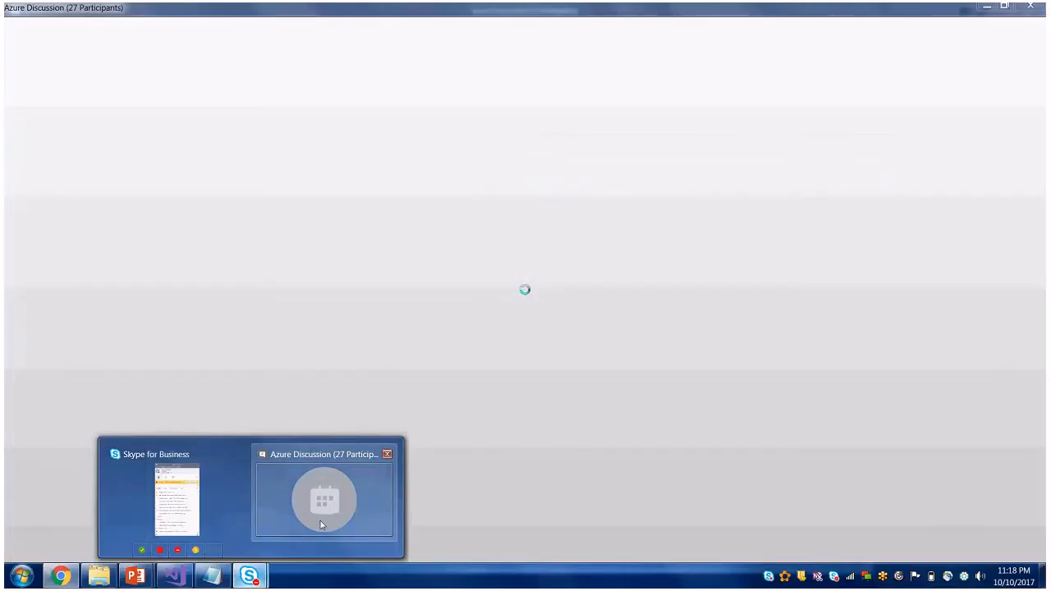
click(320, 521)
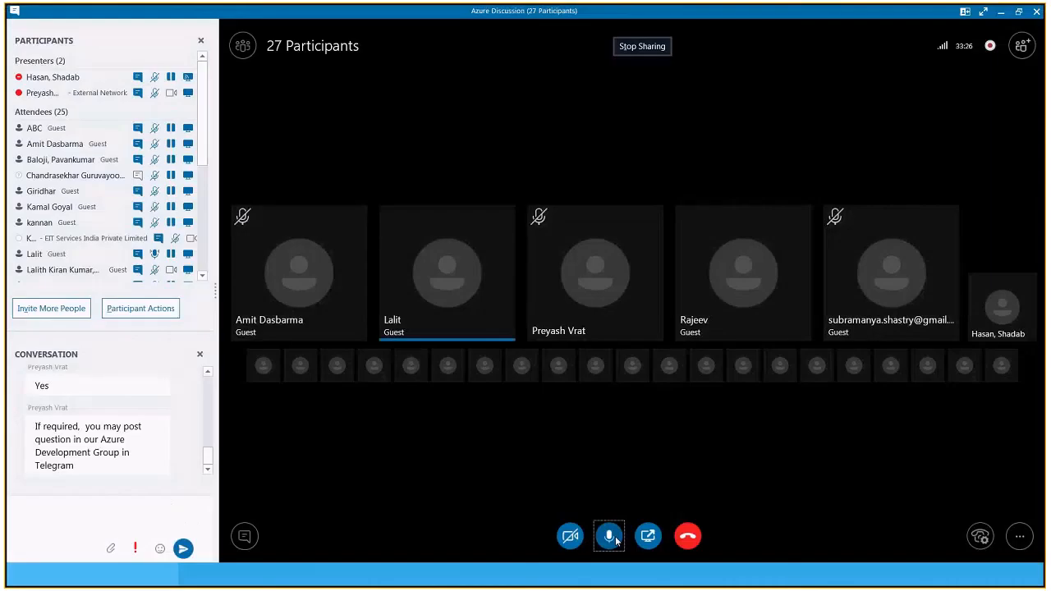
key(alt+Tab)
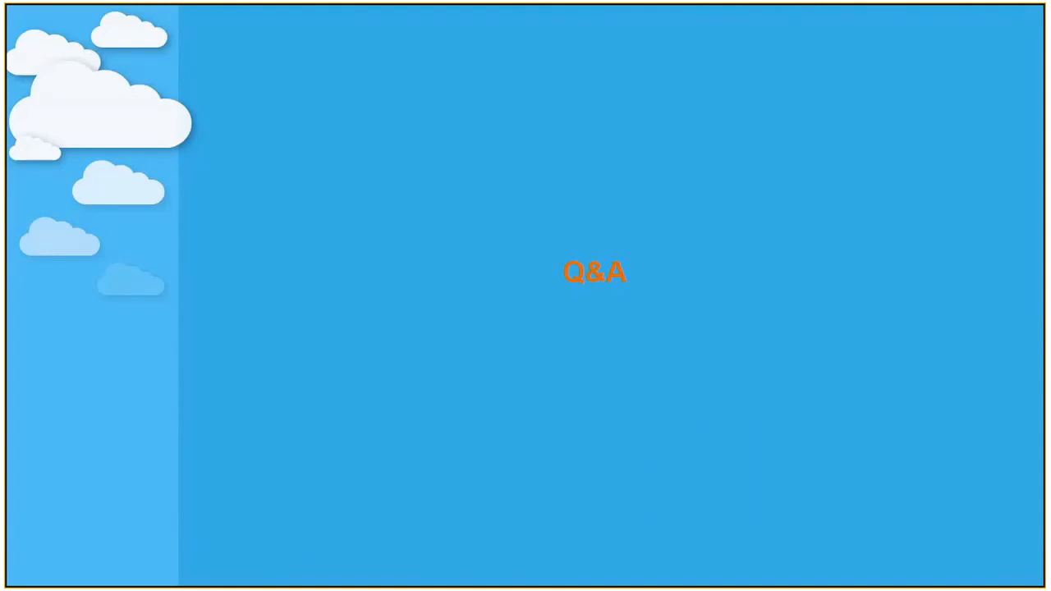
key(alt+Tab)
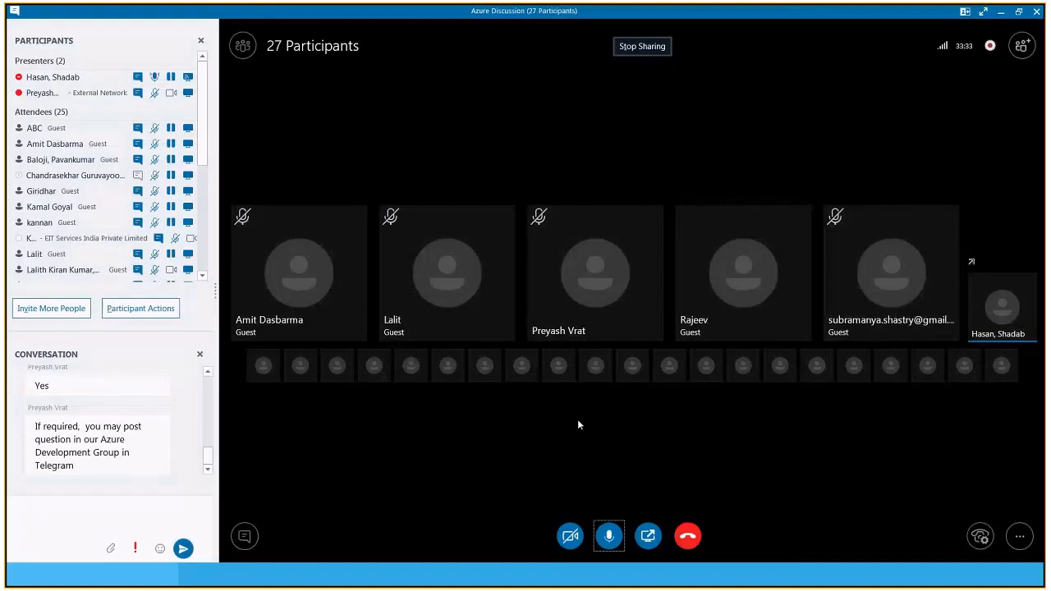
key(alt+Tab)
key(alt+Tab)
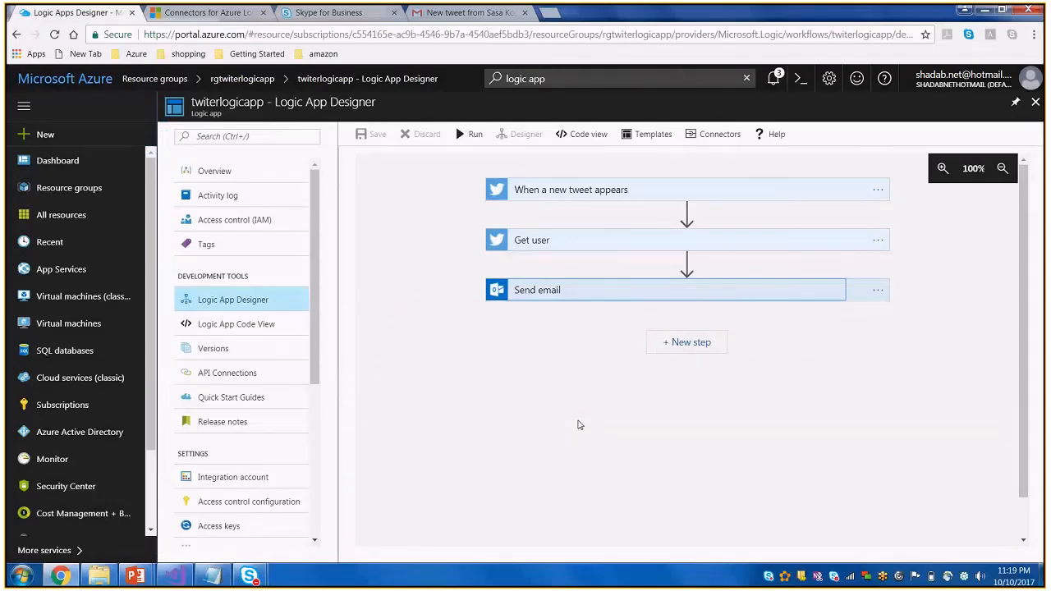
key(alt+Tab)
key(Tab)
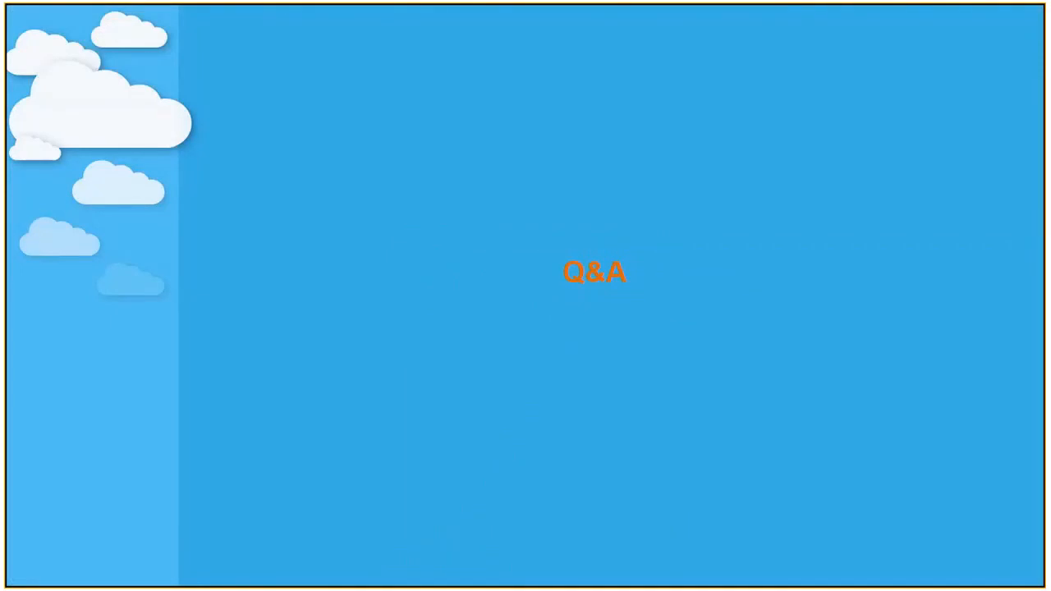
key(alt+Tab)
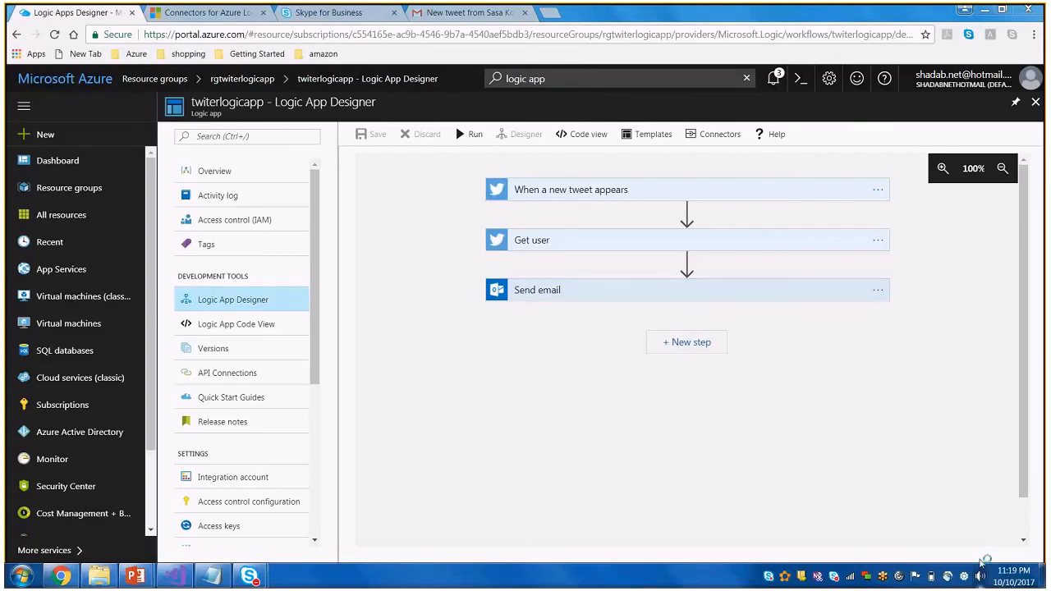
Mute the computer's speakers, and switch to the PowerPoint slide show's References slide
click(980, 575)
click(382, 380)
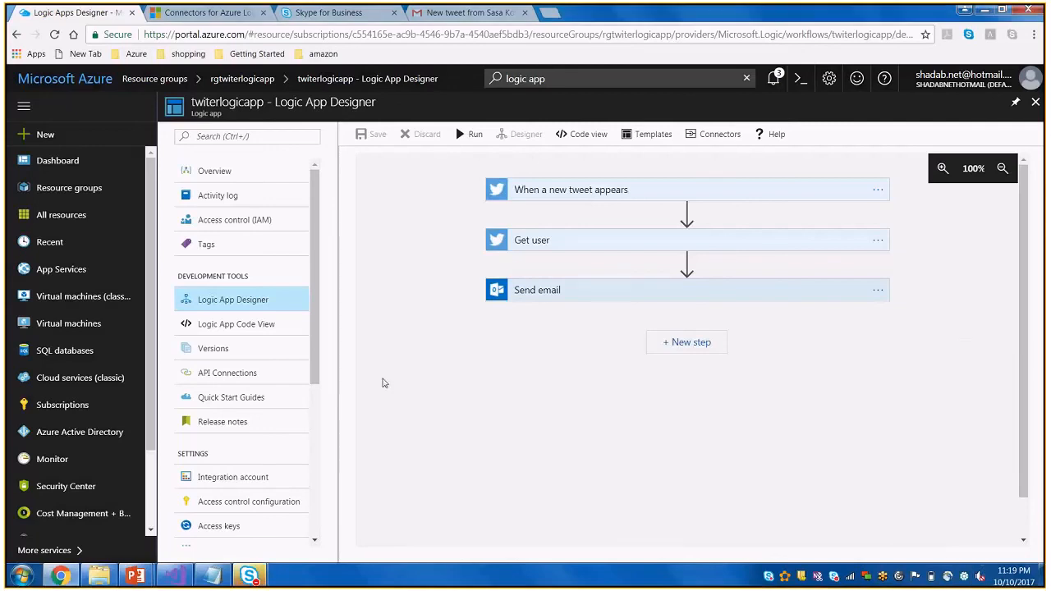
mouse_move(251, 576)
mouse_move(298, 525)
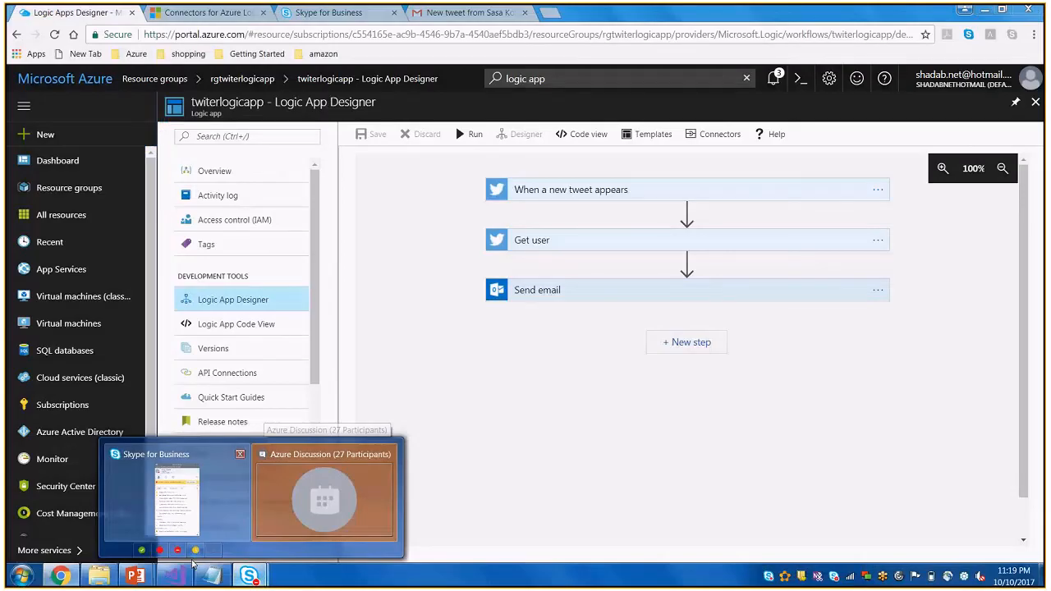
mouse_move(136, 575)
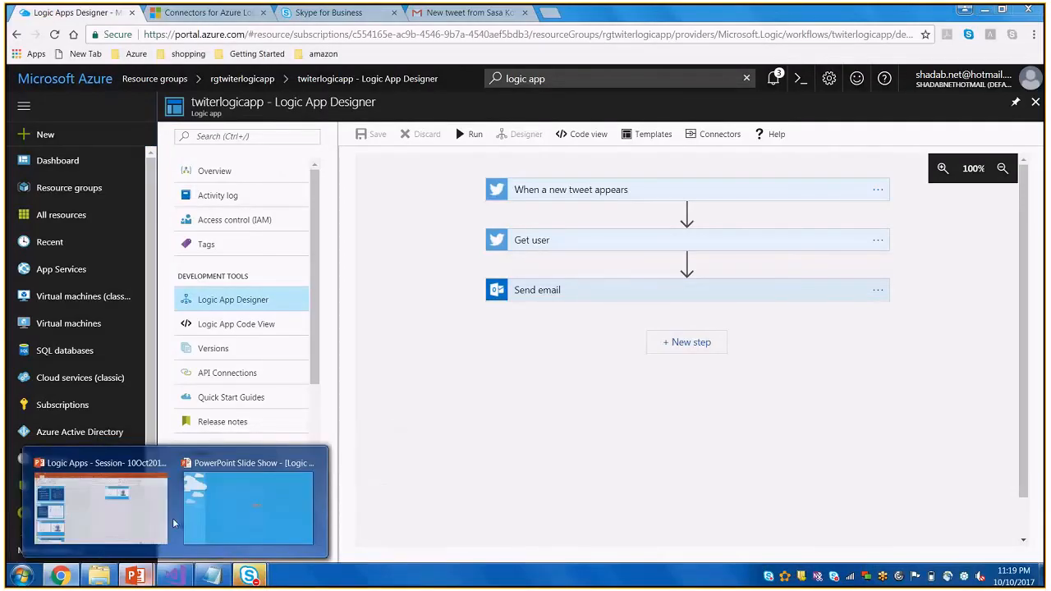
click(238, 506)
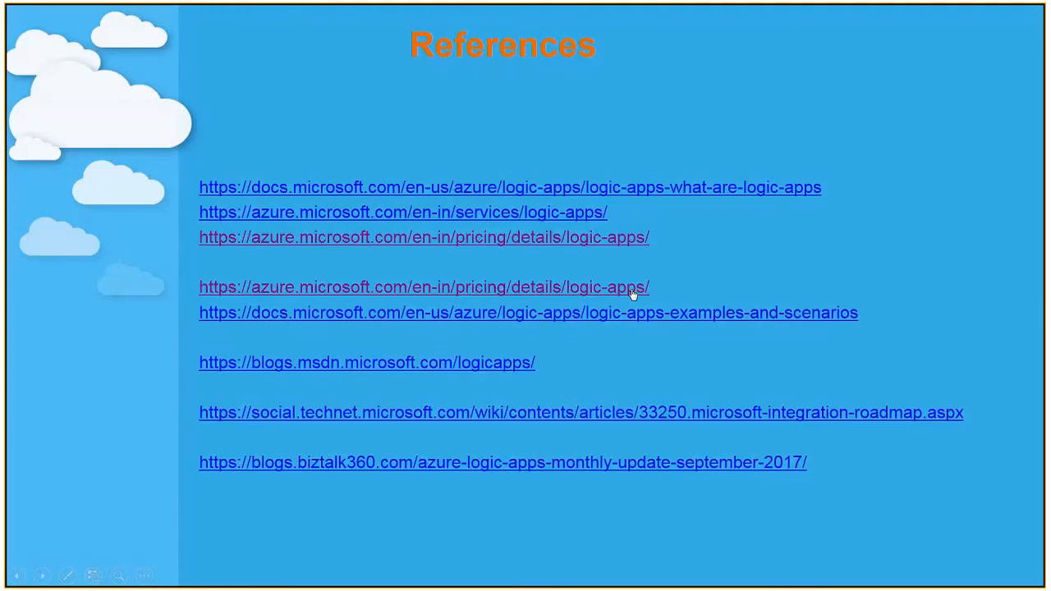
Open the Logic Apps pricing link below the first group of references, and examine the pricing example and the price per action execution
click(634, 289)
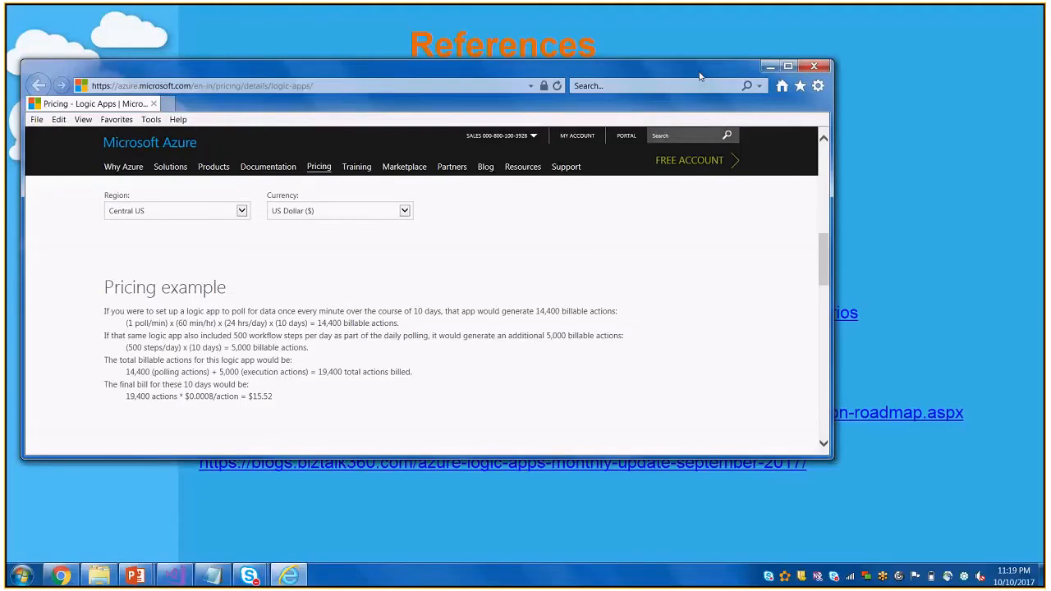
double_click(700, 77)
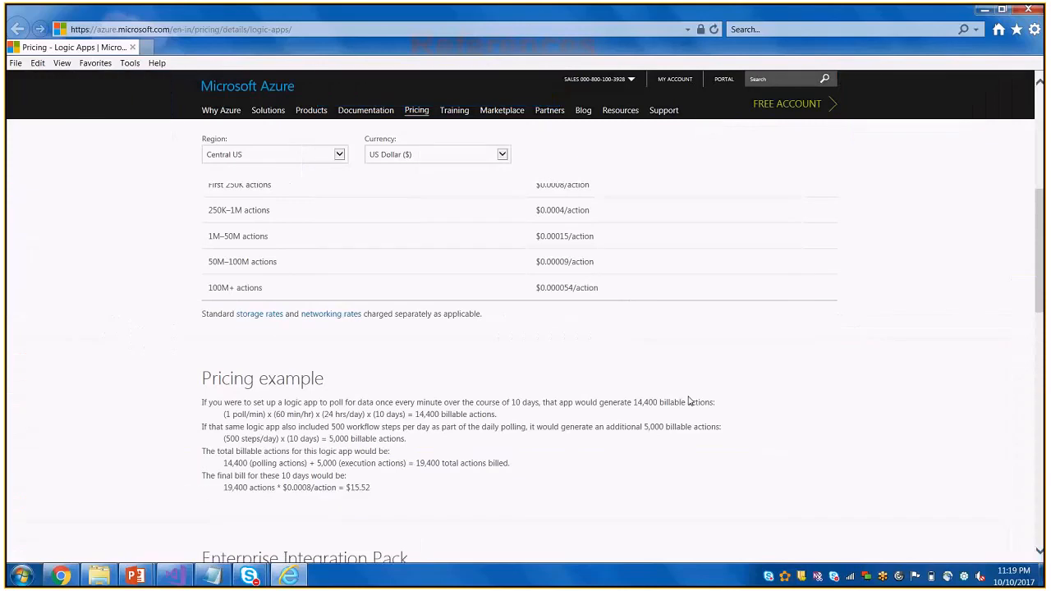
scroll(690, 402, down, 1)
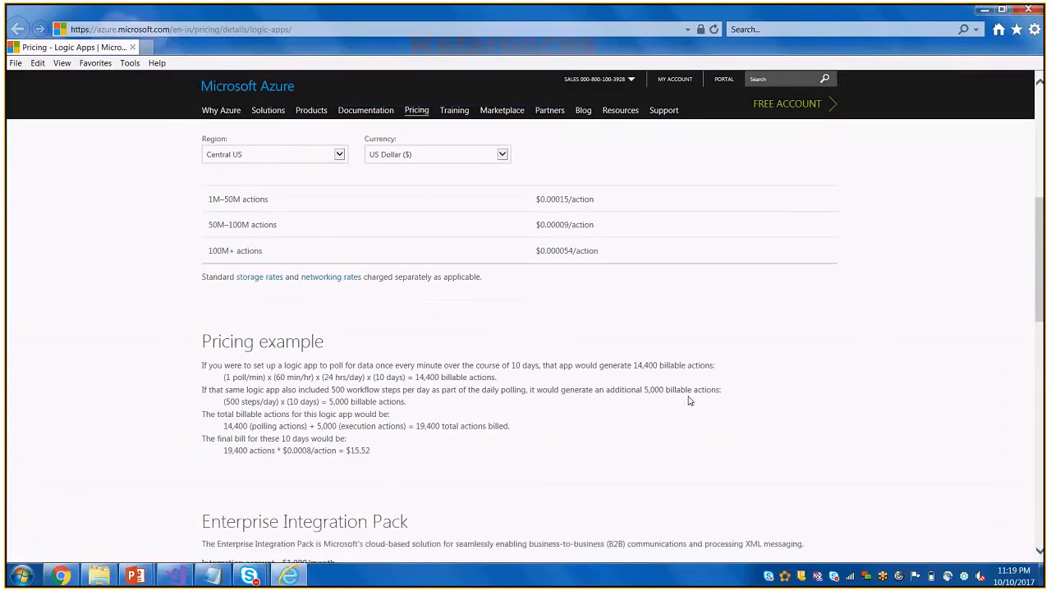
scroll(690, 401, down, 1)
drag(202, 305, 370, 414)
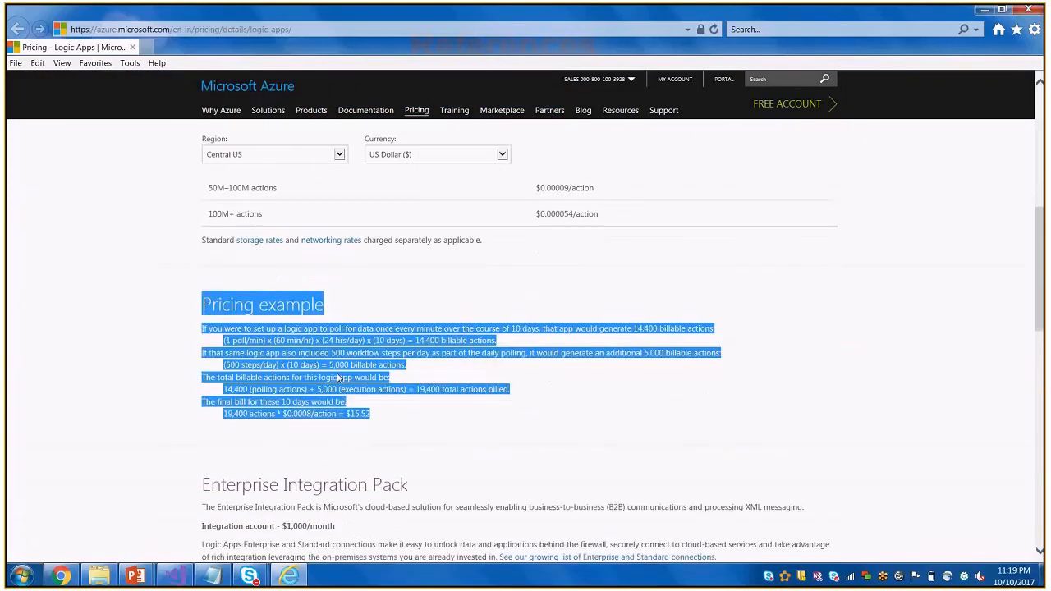
click(337, 378)
scroll(369, 430, up, 6)
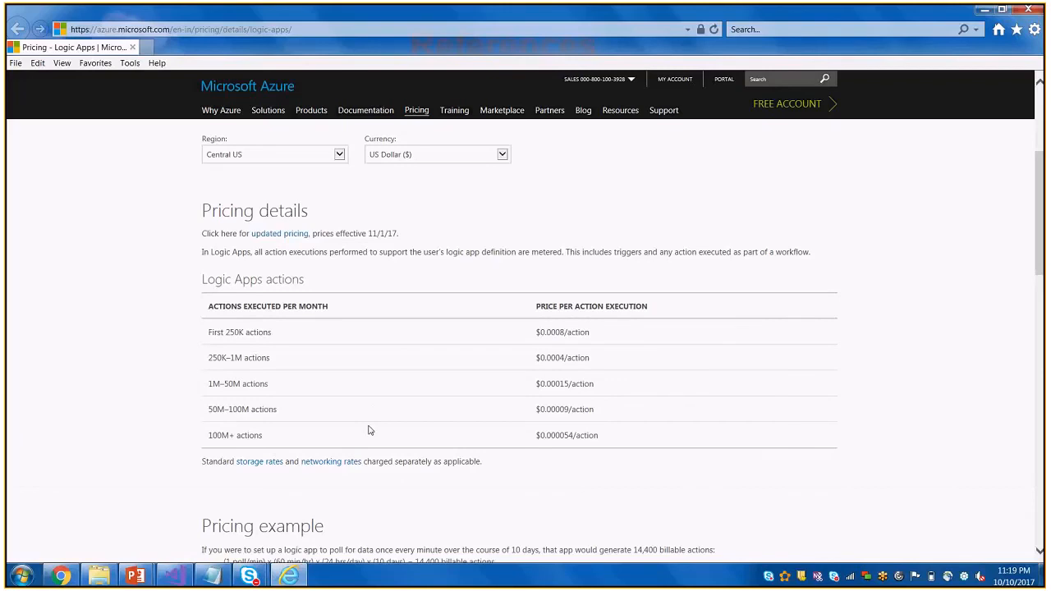
Highlight the polling calculation in the Logic Apps pricing example, and browse the regions available for pricing
scroll(369, 431, down, 6)
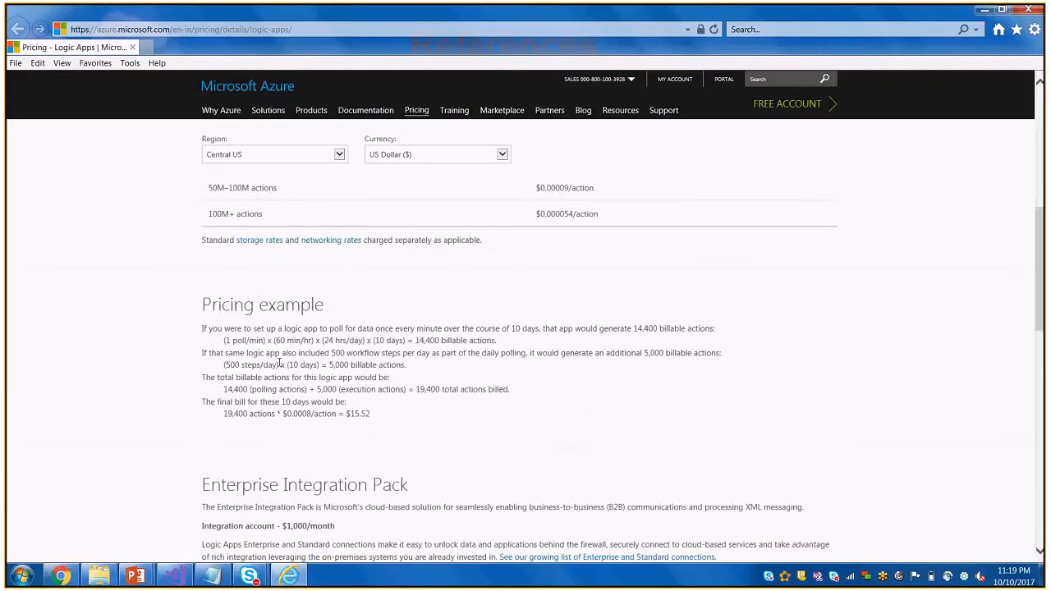
drag(224, 343, 515, 345)
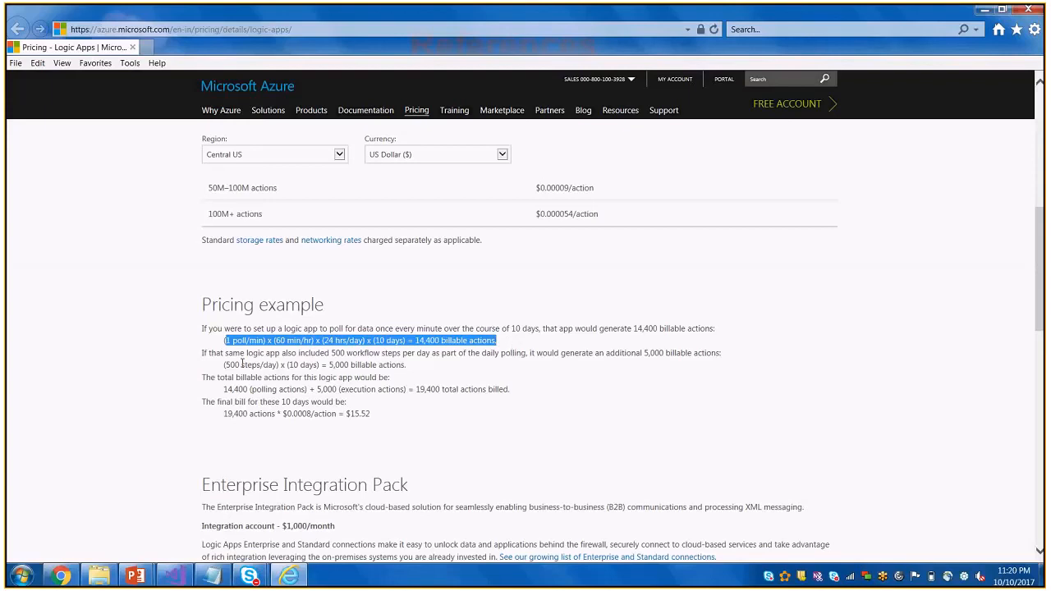
scroll(243, 364, up, 5)
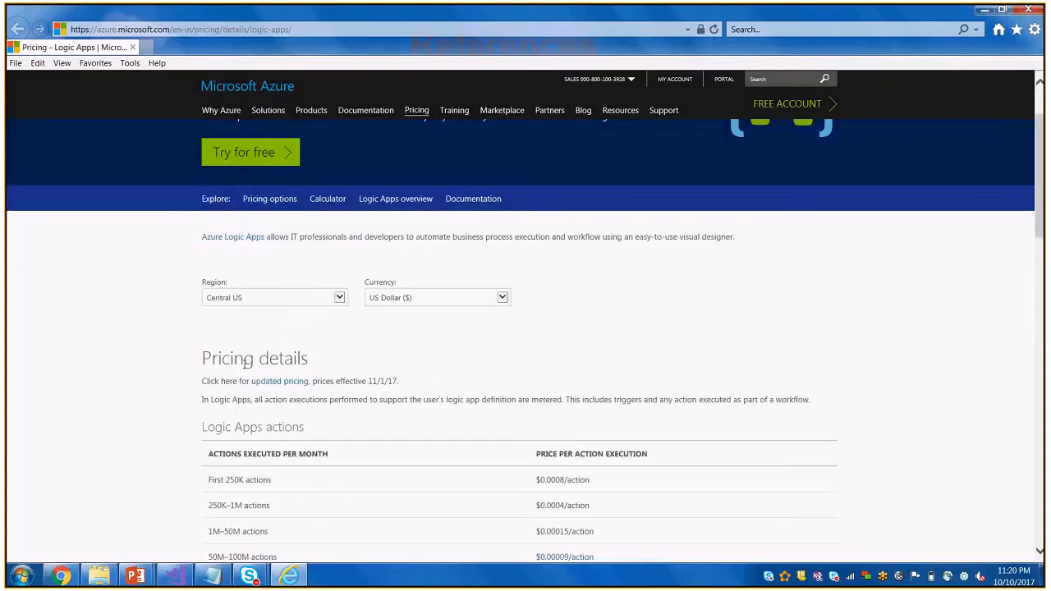
scroll(246, 364, down, 3)
click(287, 155)
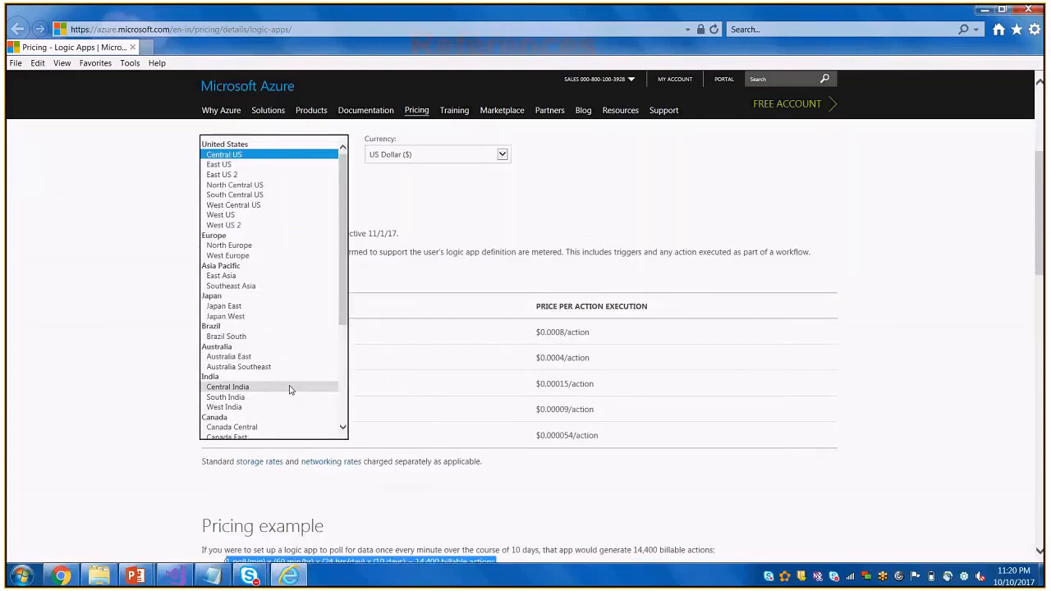
scroll(289, 389, down, 5)
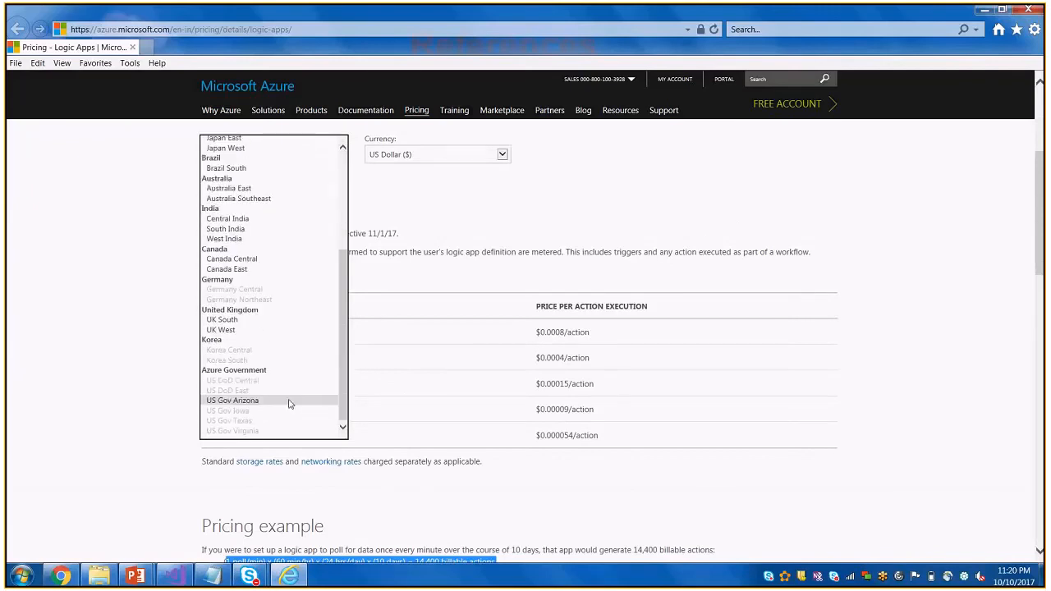
Unmute the computer's speakers, and switch to the Azure portal in Chrome to open twiterlogicapp's overview
click(981, 578)
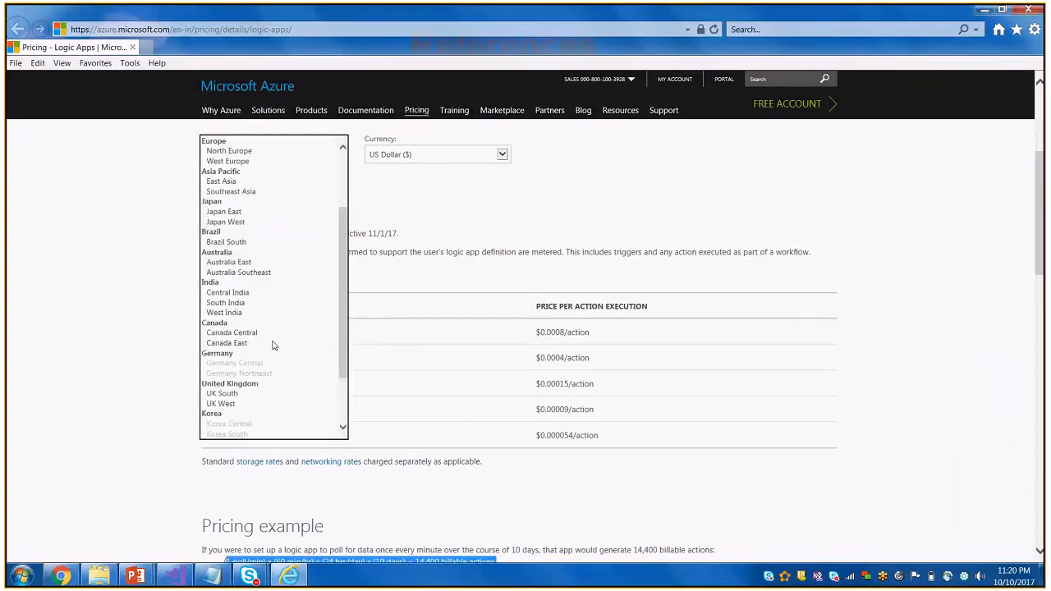
key(alt+Tab)
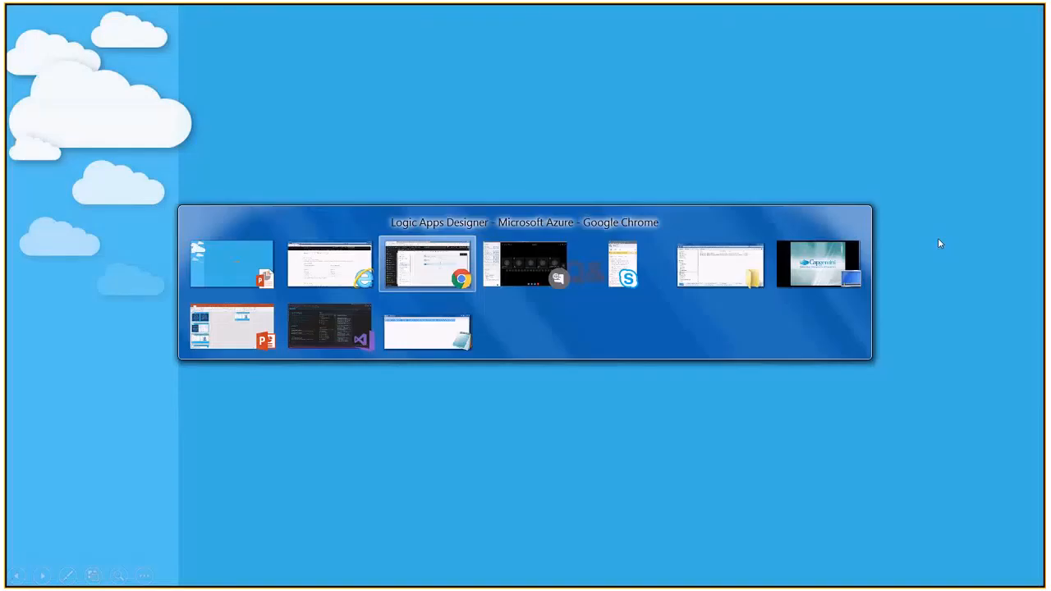
click(1035, 104)
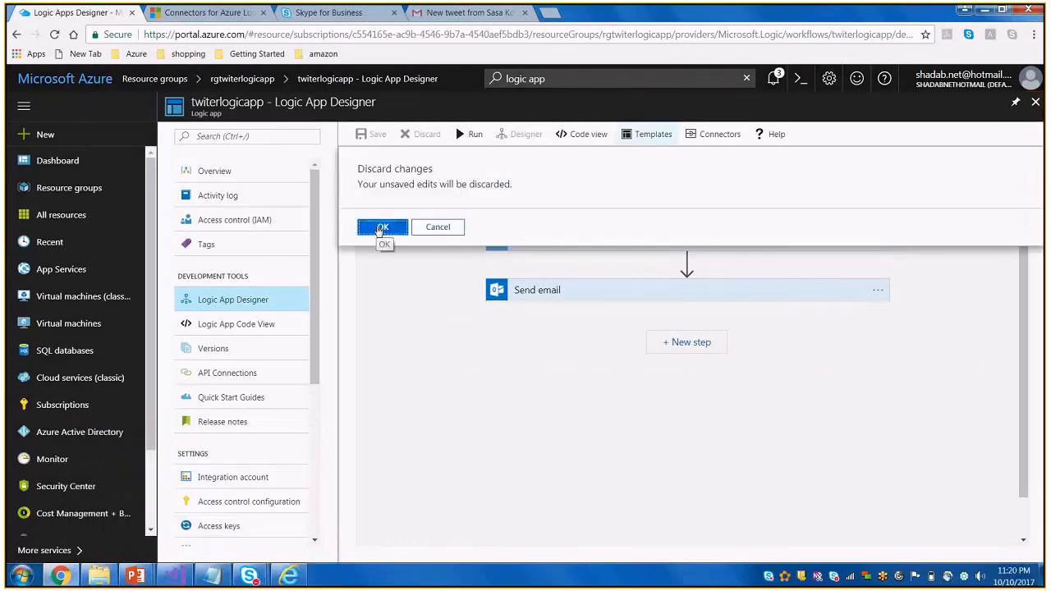
click(436, 225)
click(222, 172)
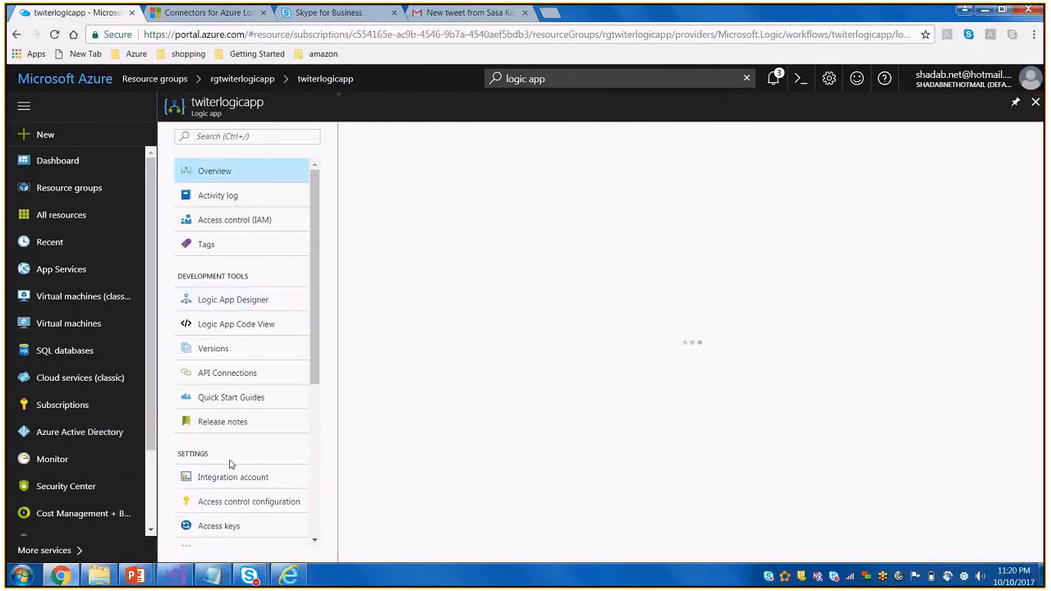
Examine twiterlogicapp's runs history and trigger history, and refresh the overview
scroll(231, 465, down, 1)
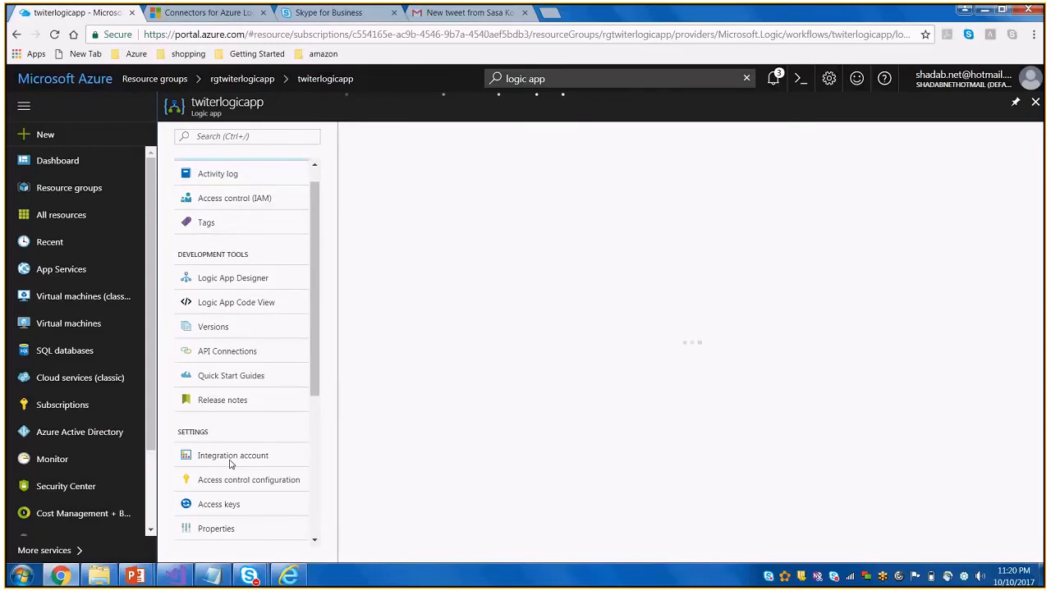
scroll(231, 465, down, 2)
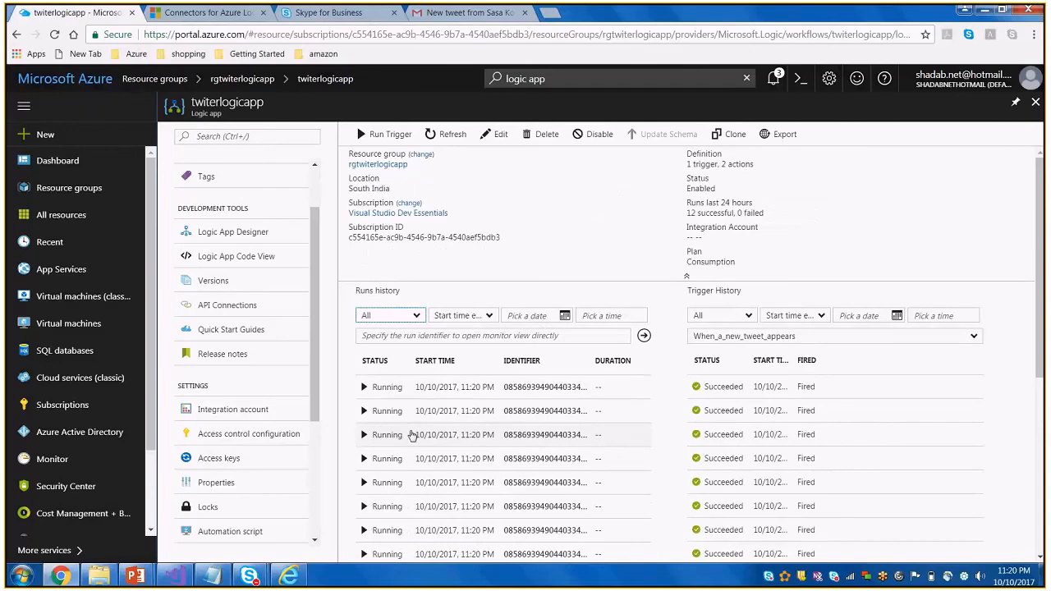
scroll(412, 436, down, 1)
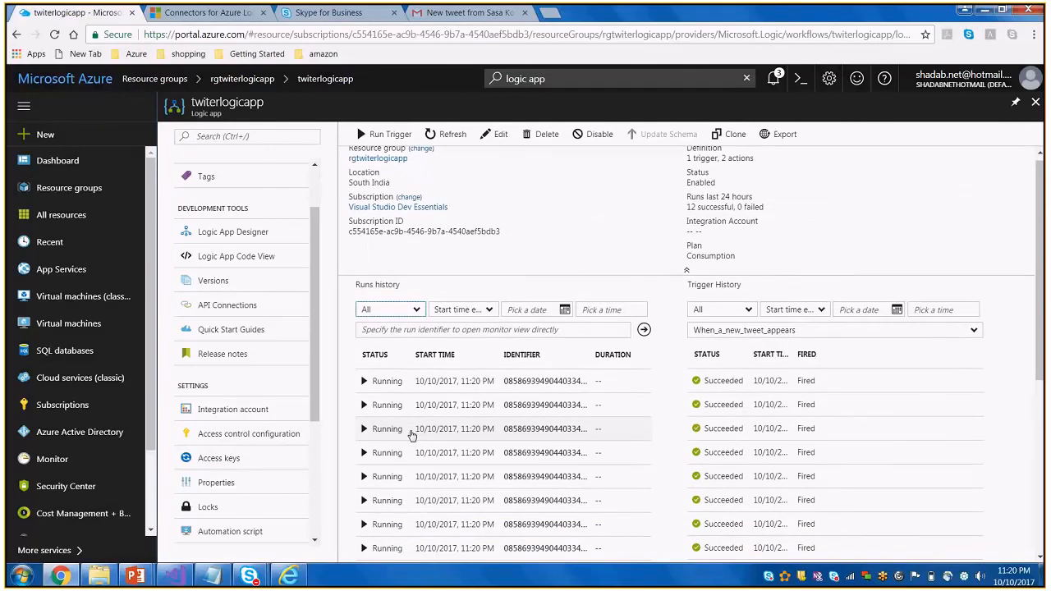
scroll(412, 435, down, 3)
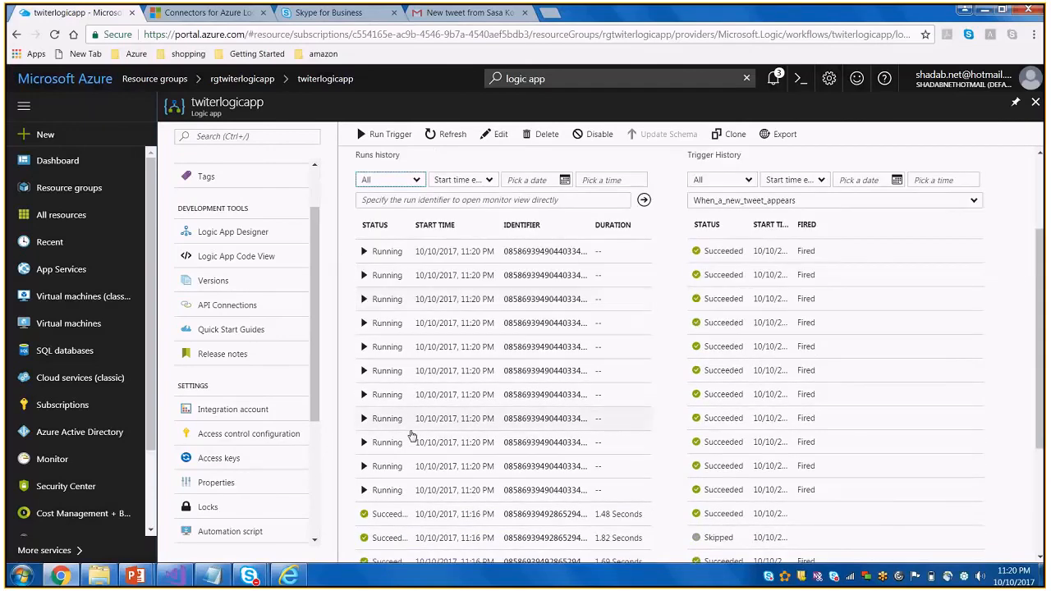
scroll(412, 435, down, 3)
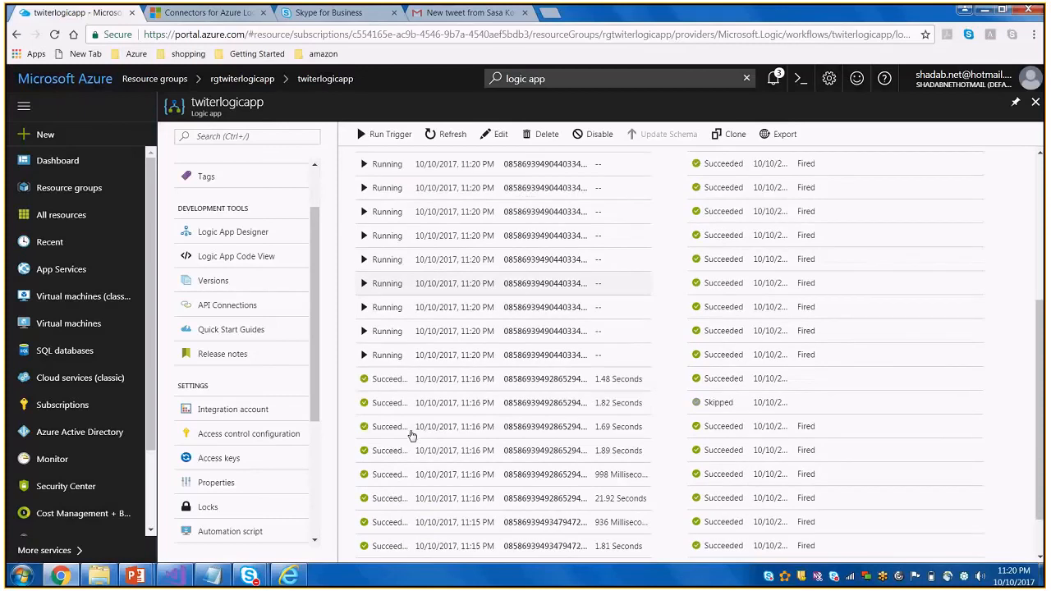
scroll(412, 435, up, 3)
click(447, 135)
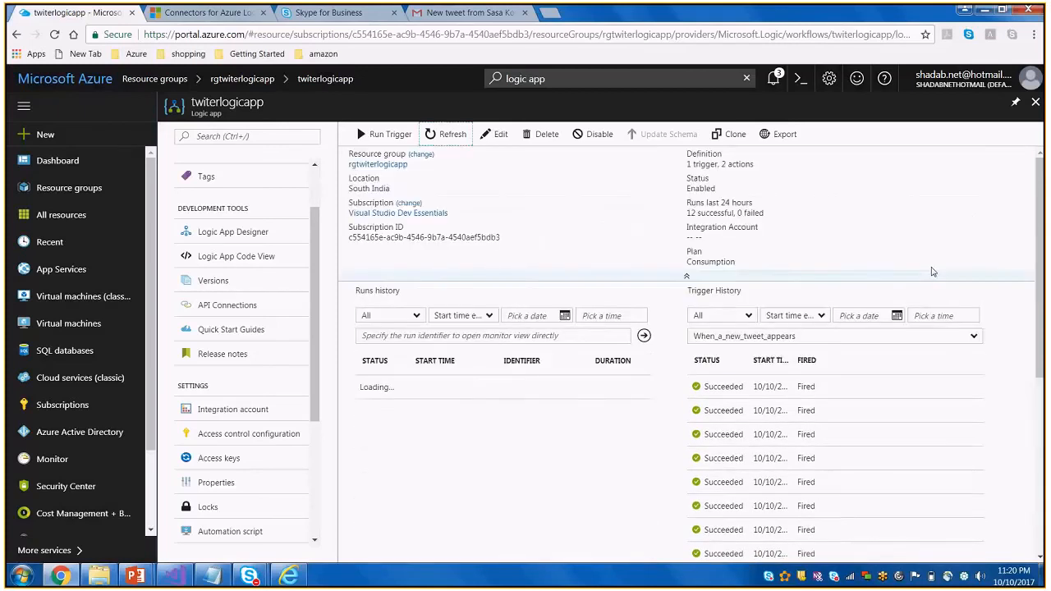
Check the Azure Discussion meeting in Skype for Business, minimize it, and switch to the PowerPoint slide show's References slide
mouse_move(256, 576)
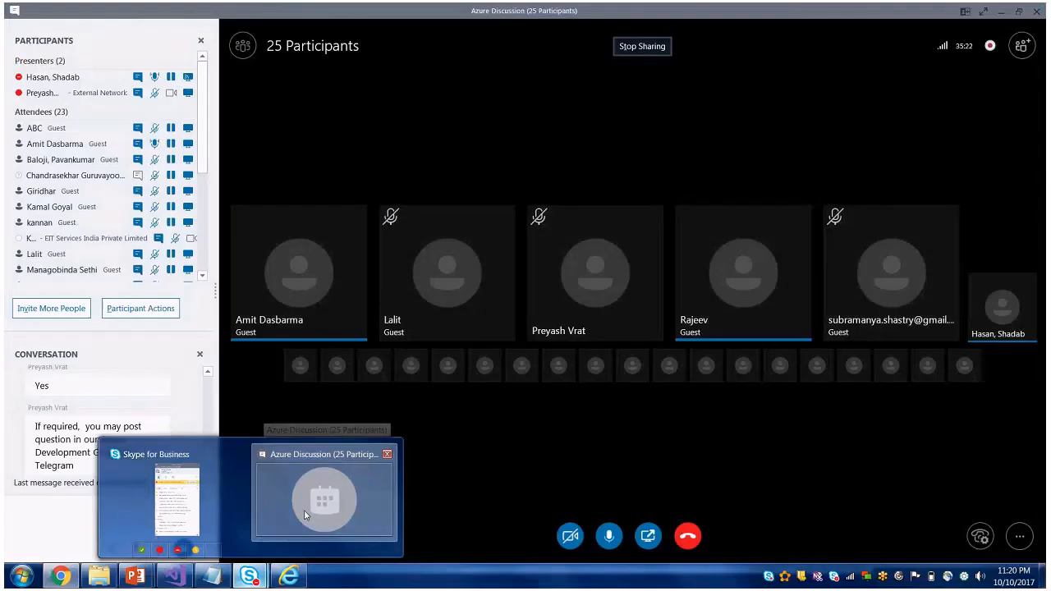
click(304, 515)
click(996, 13)
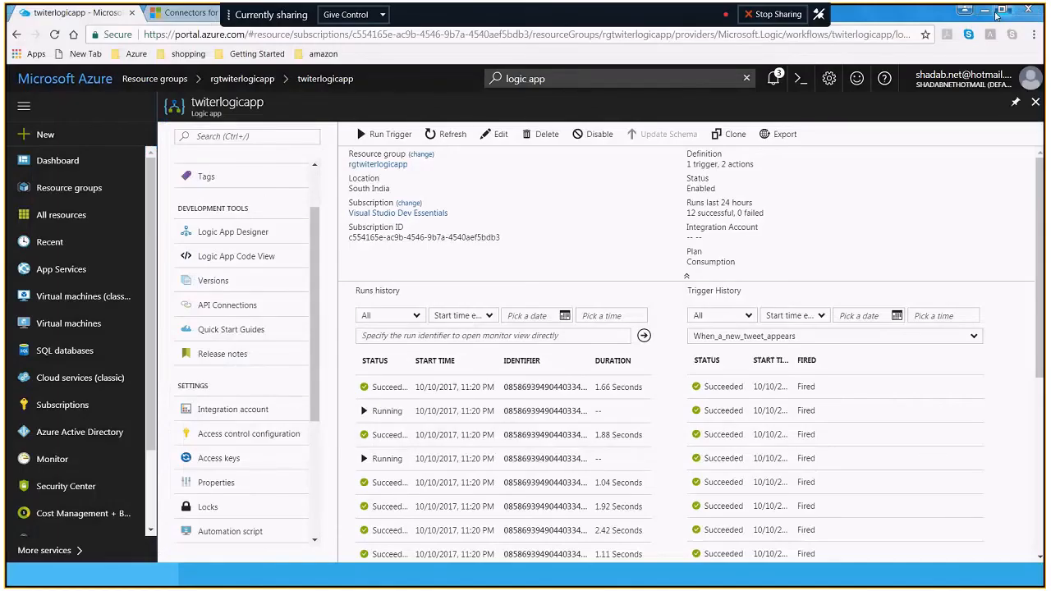
mouse_move(135, 575)
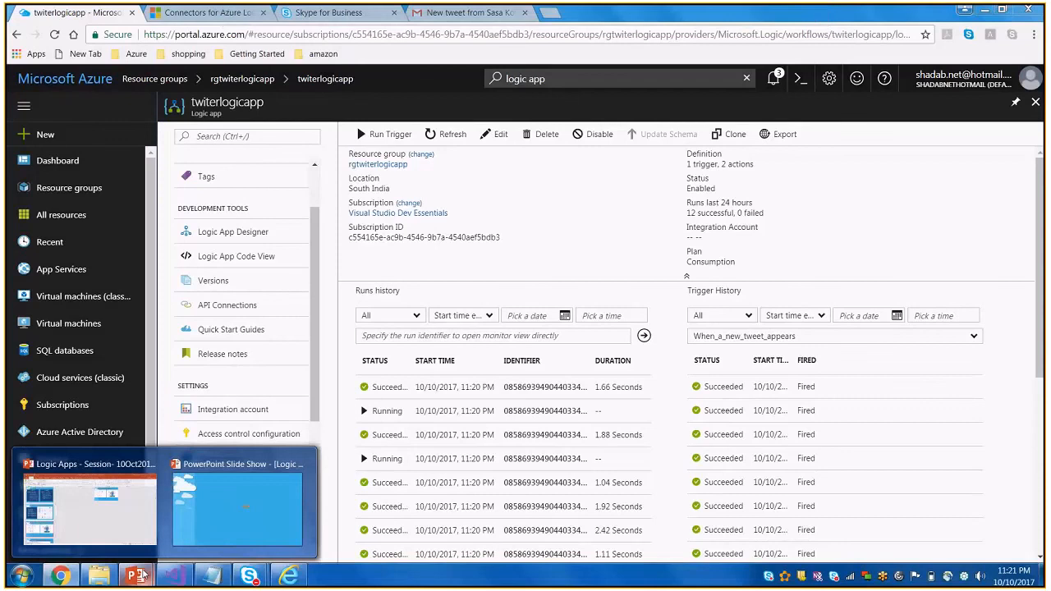
click(187, 525)
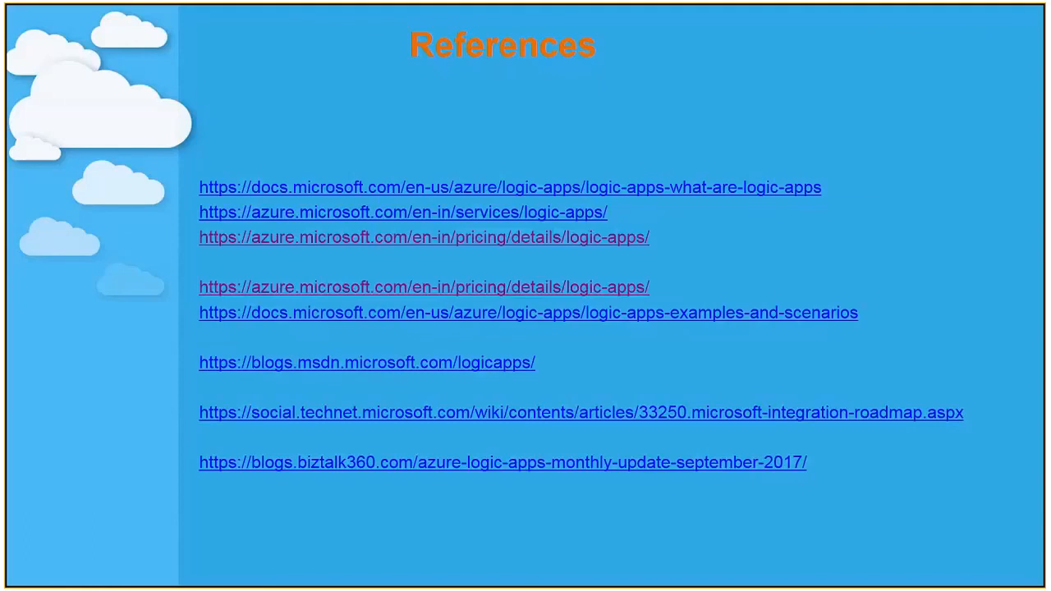
Switch to Chrome, search the web for "azure subscription" in a new tab, and view Microsoft's Azure free account page
key(alt+Tab)
key(alt+Tab)
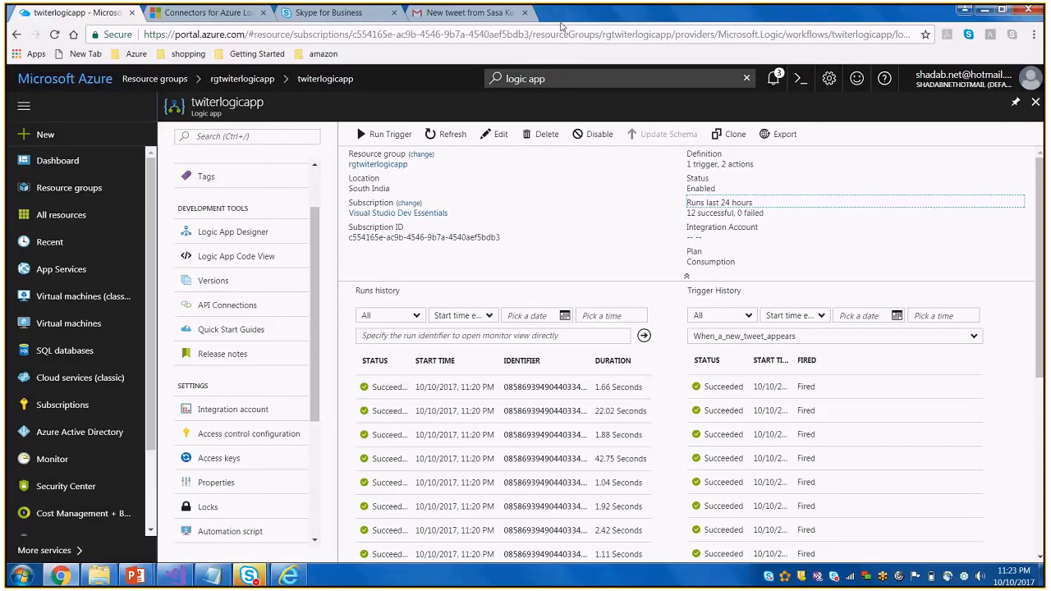
click(545, 13)
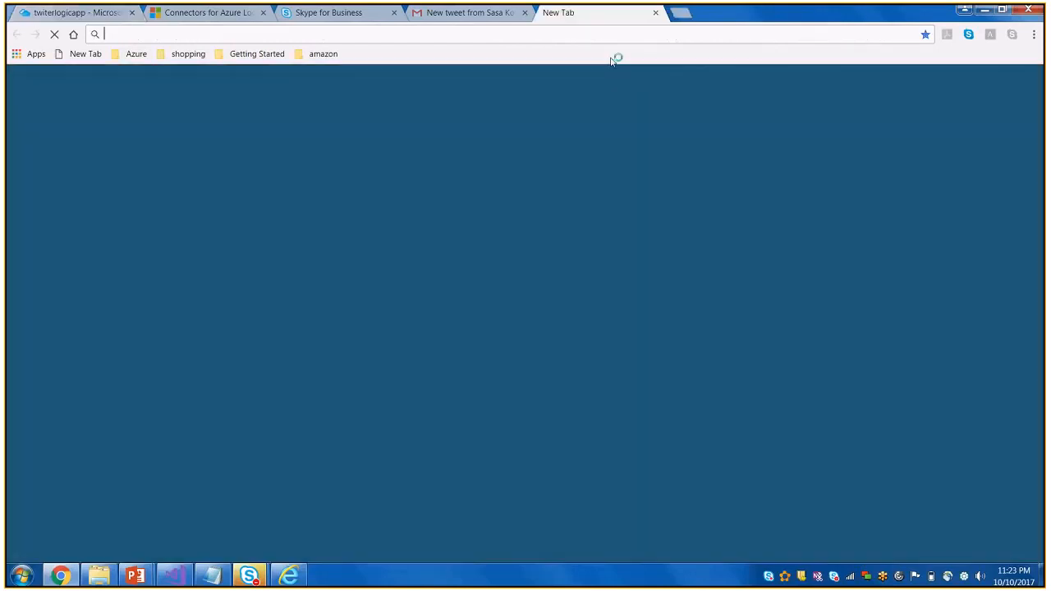
text(azur)
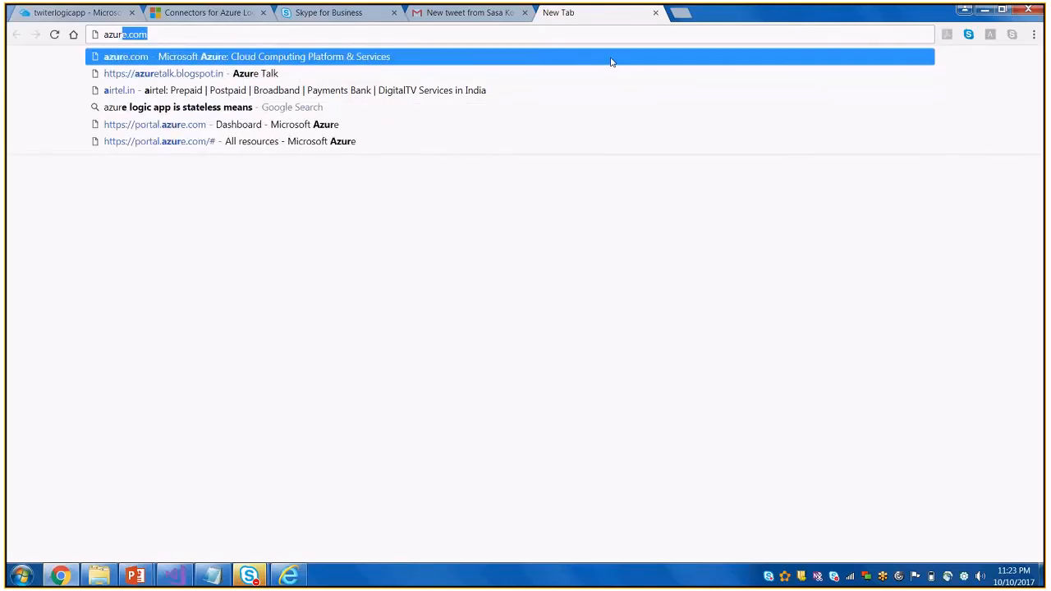
text(e )
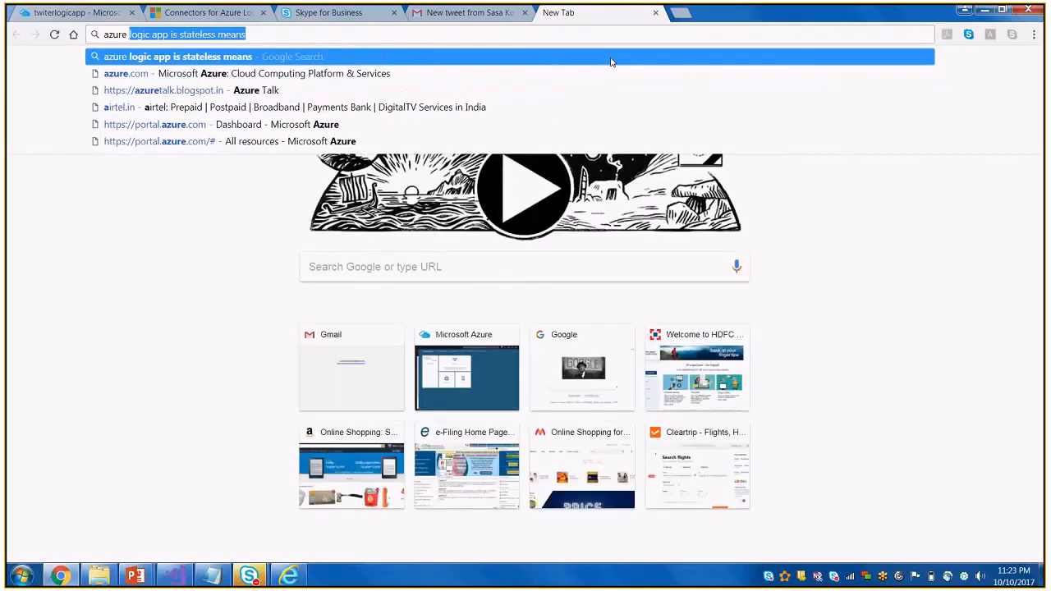
text(su)
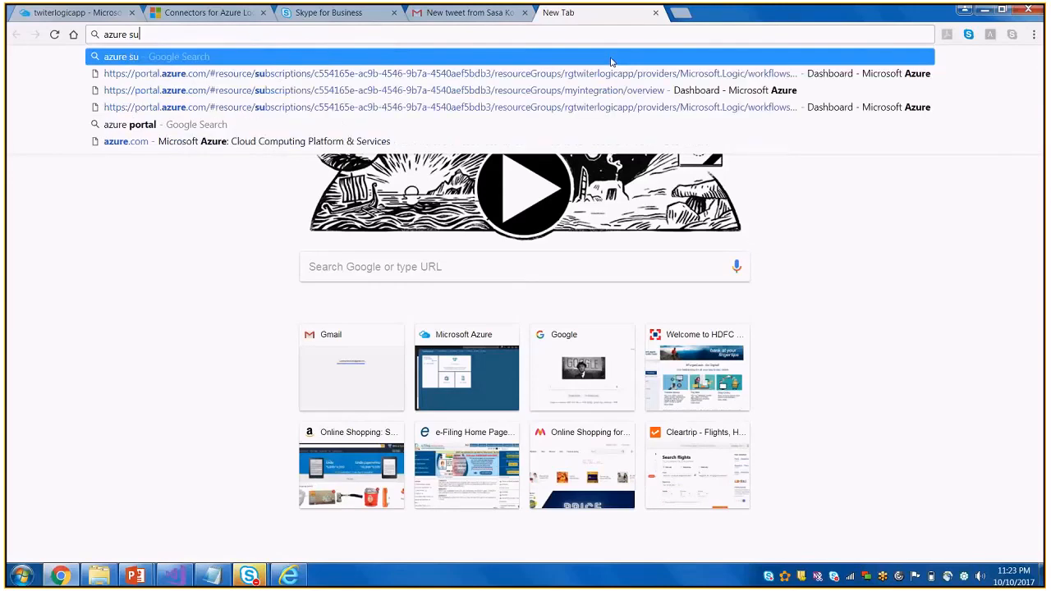
text(bscription)
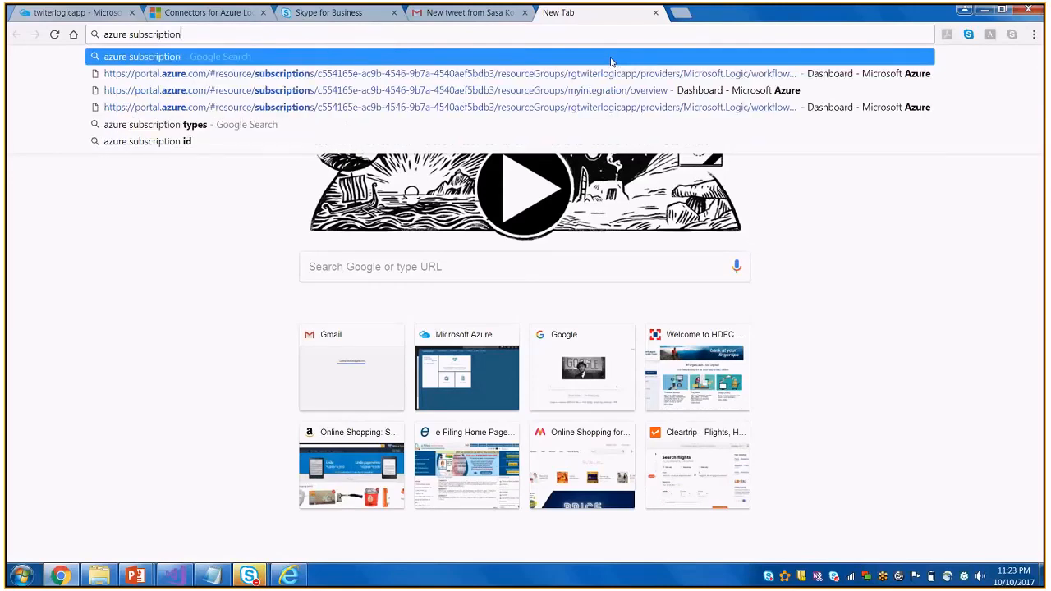
key(Return)
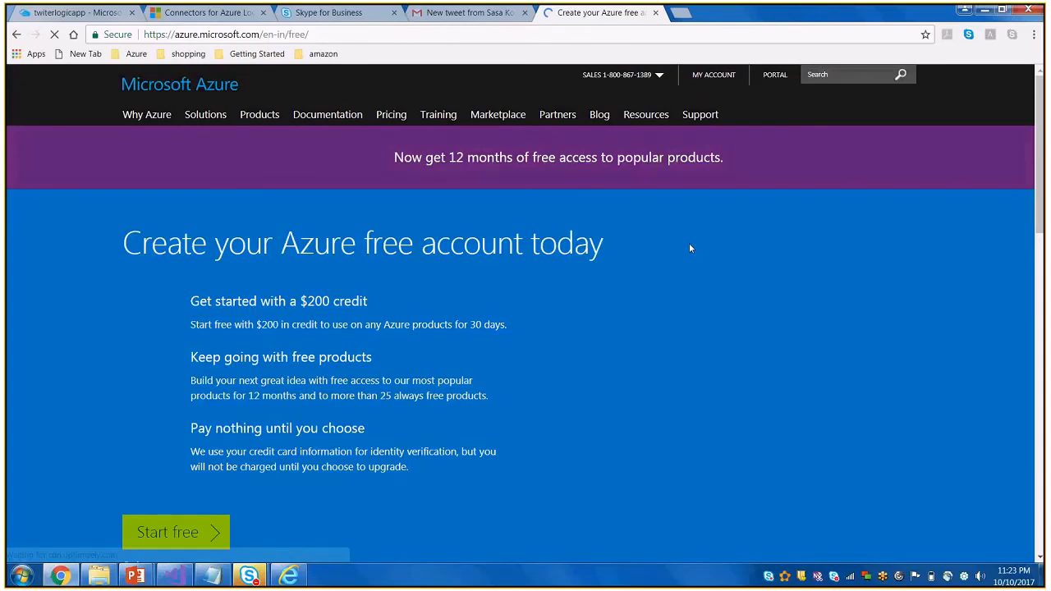
scroll(419, 427, down, 2)
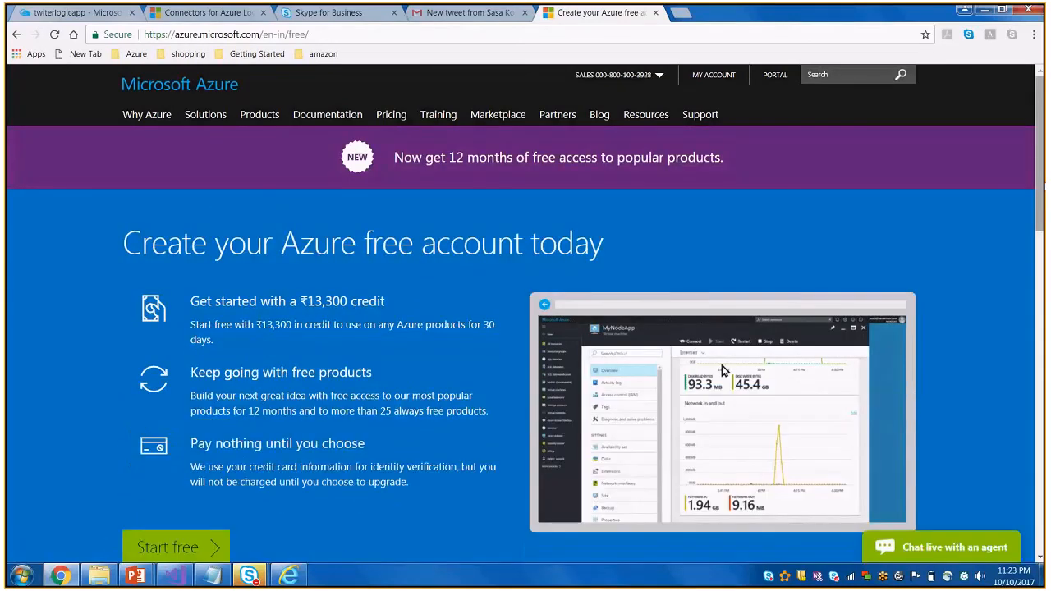
drag(1045, 186, 1045, 188)
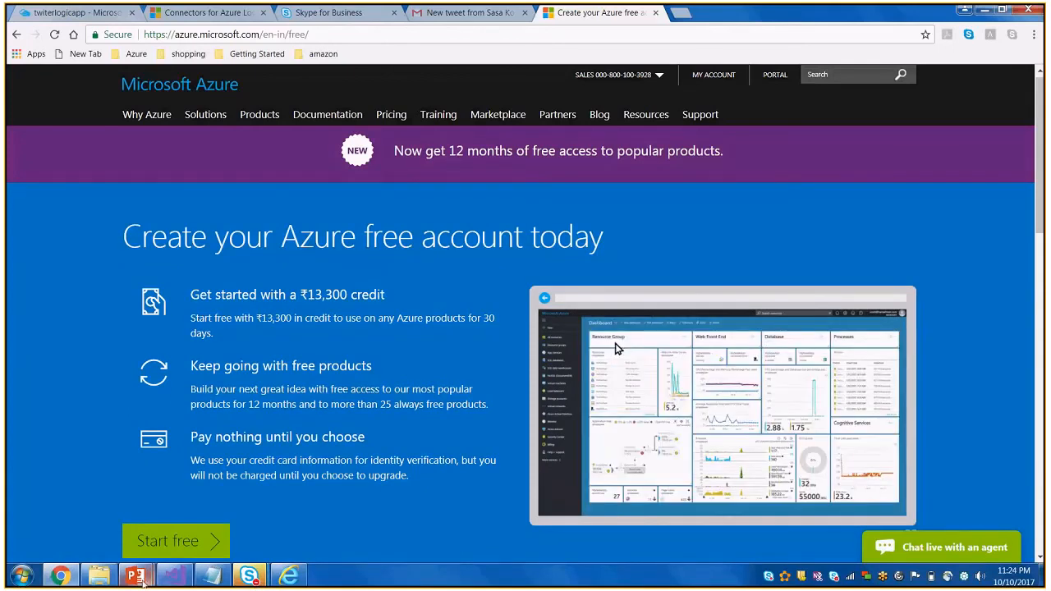
Switch to the PowerPoint slide show's References slide, then check the Azure Discussion meeting in Skype for Business and minimize it
mouse_move(143, 580)
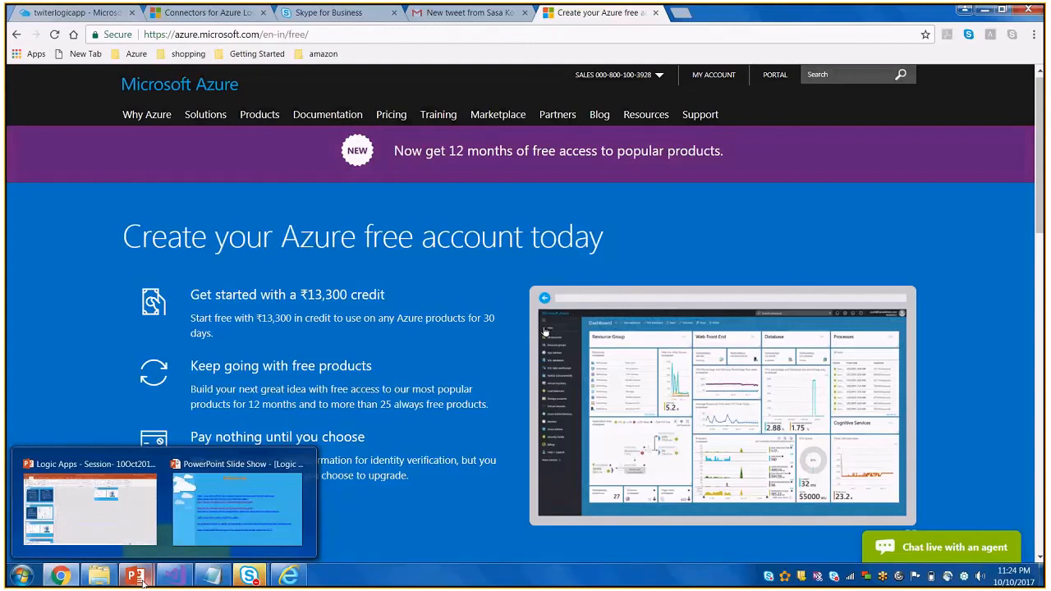
click(244, 519)
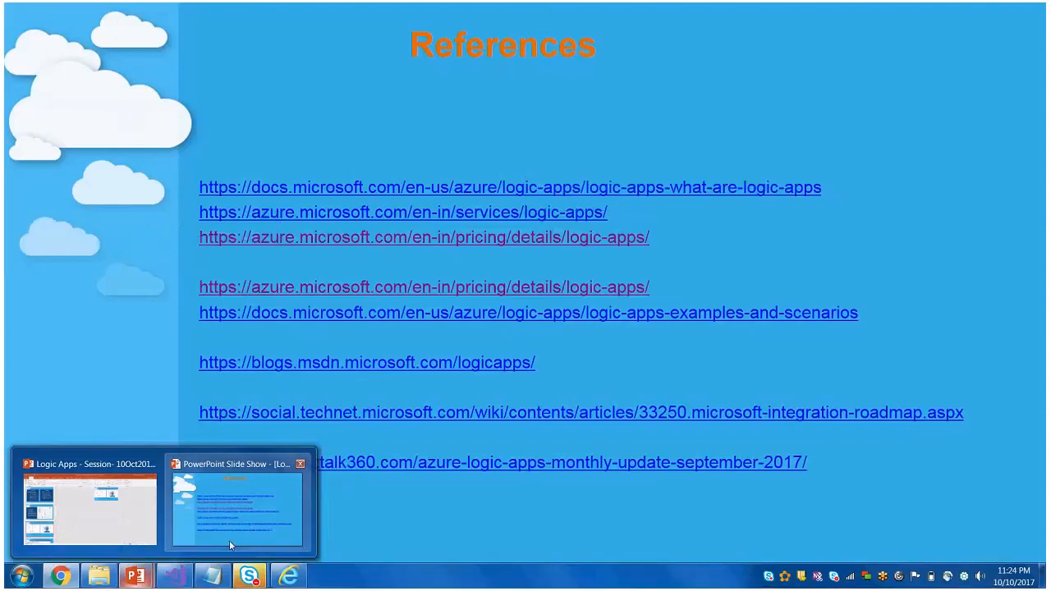
click(230, 541)
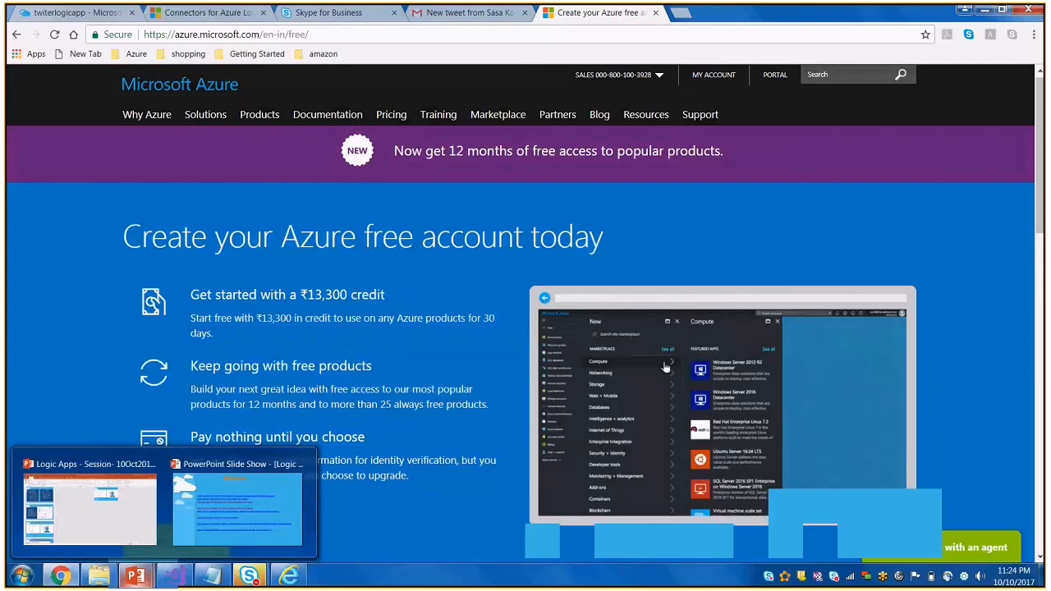
mouse_move(249, 576)
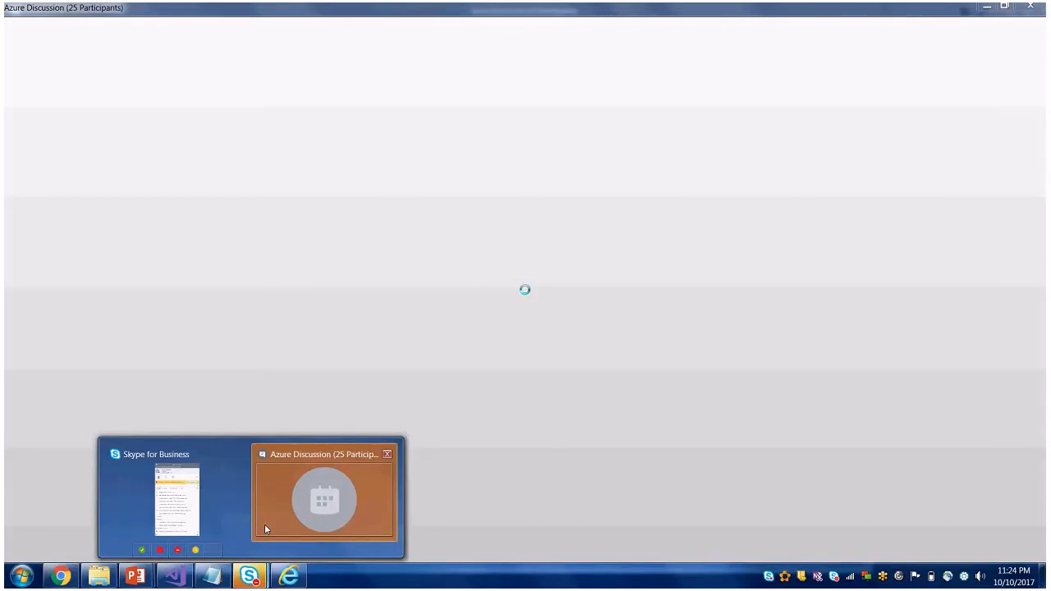
click(265, 529)
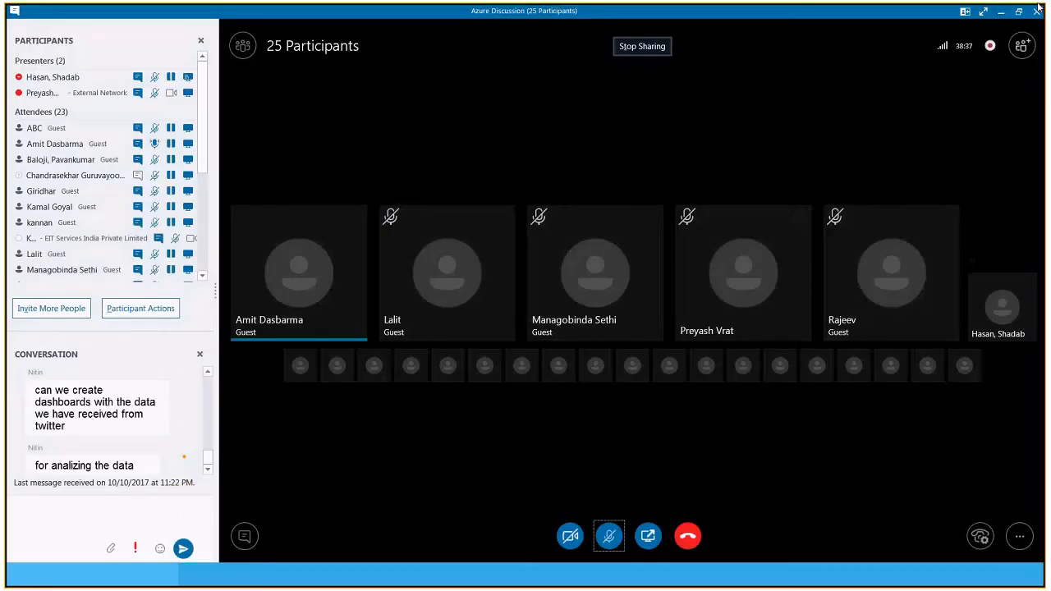
click(1001, 11)
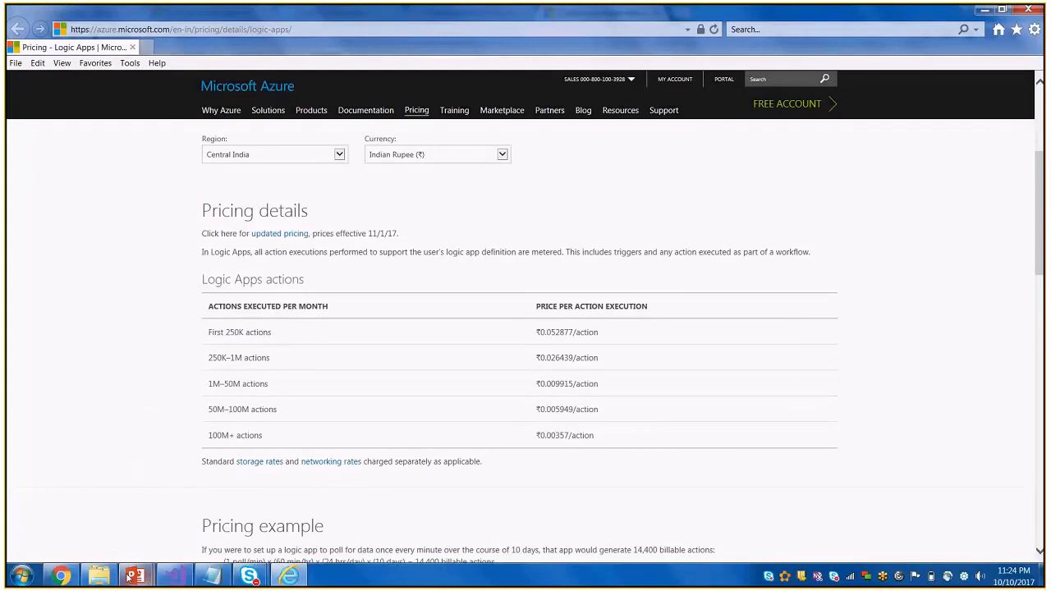
Return to the Azure portal in Chrome, discard the unsaved Create logic app form, and open twiterlogicapp's overview
click(61, 577)
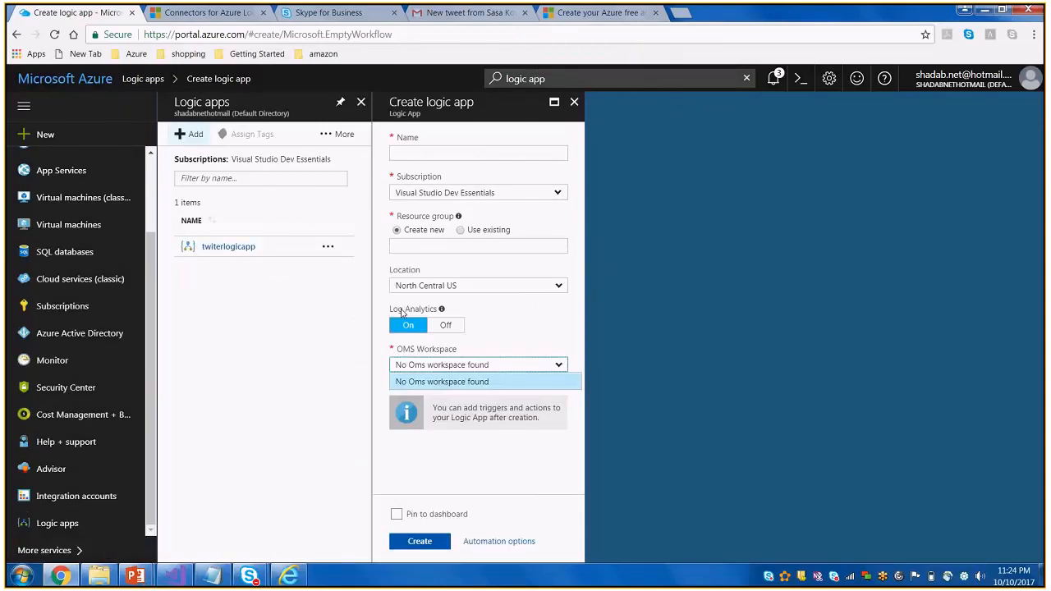
click(234, 251)
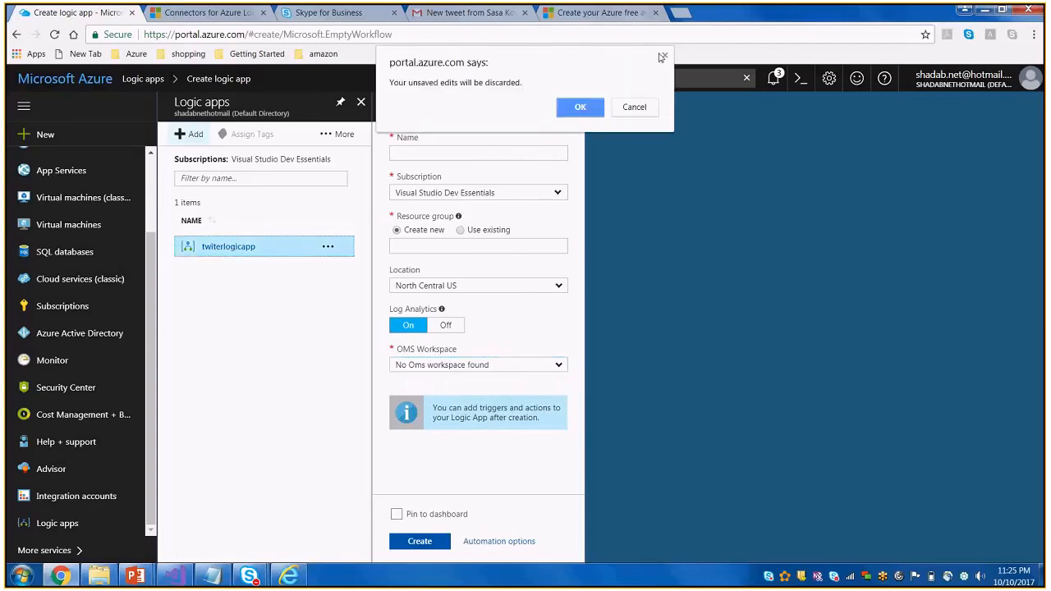
click(647, 115)
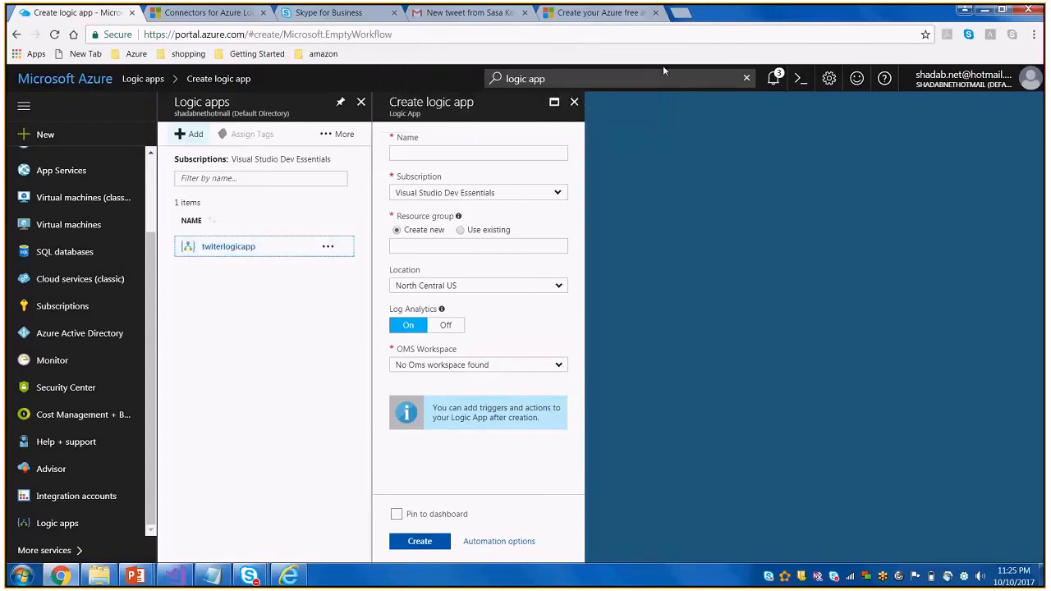
click(581, 106)
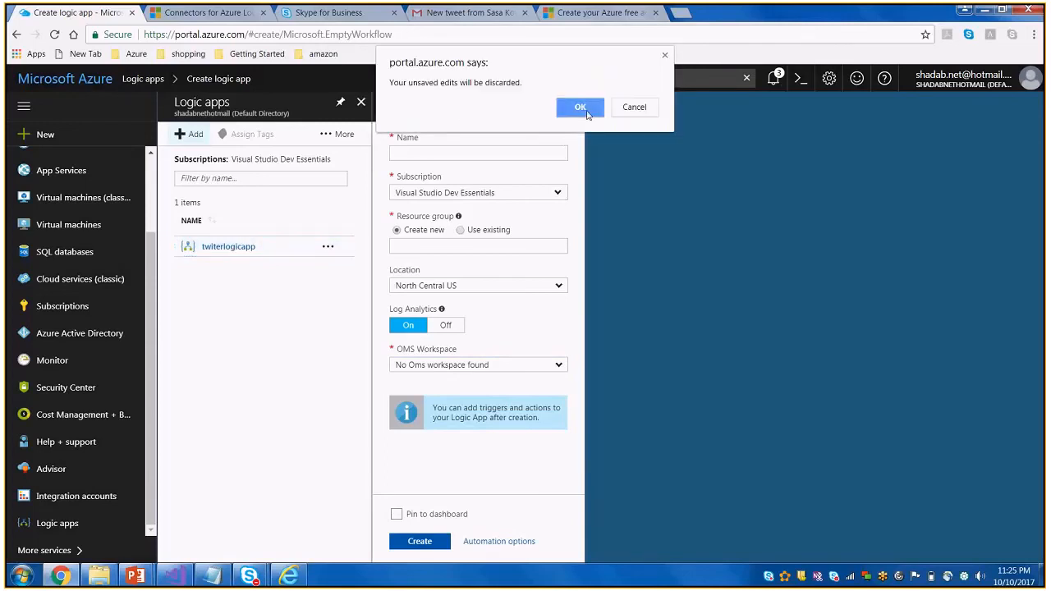
click(581, 107)
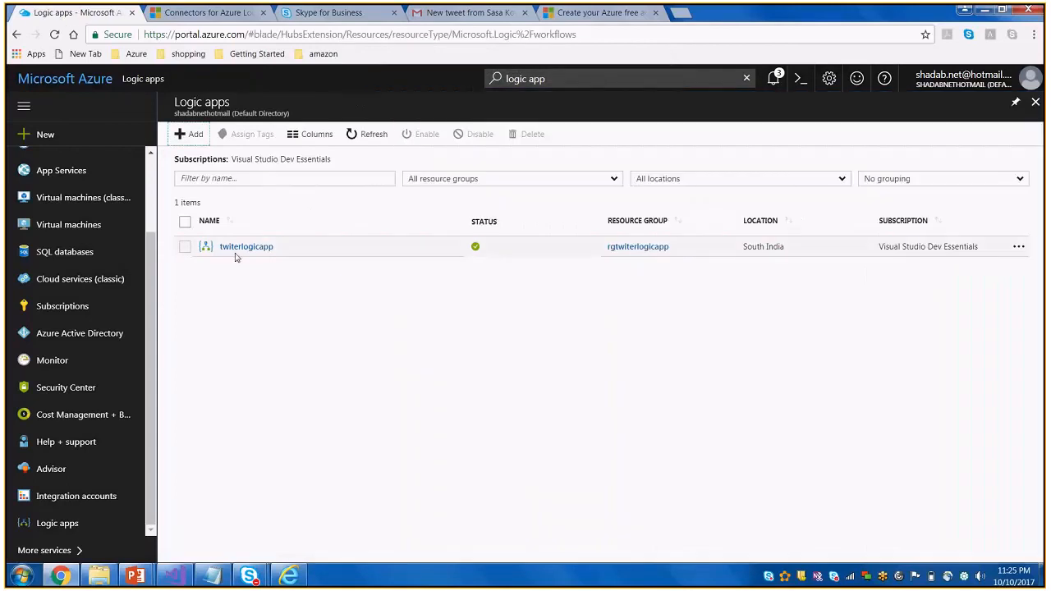
click(238, 248)
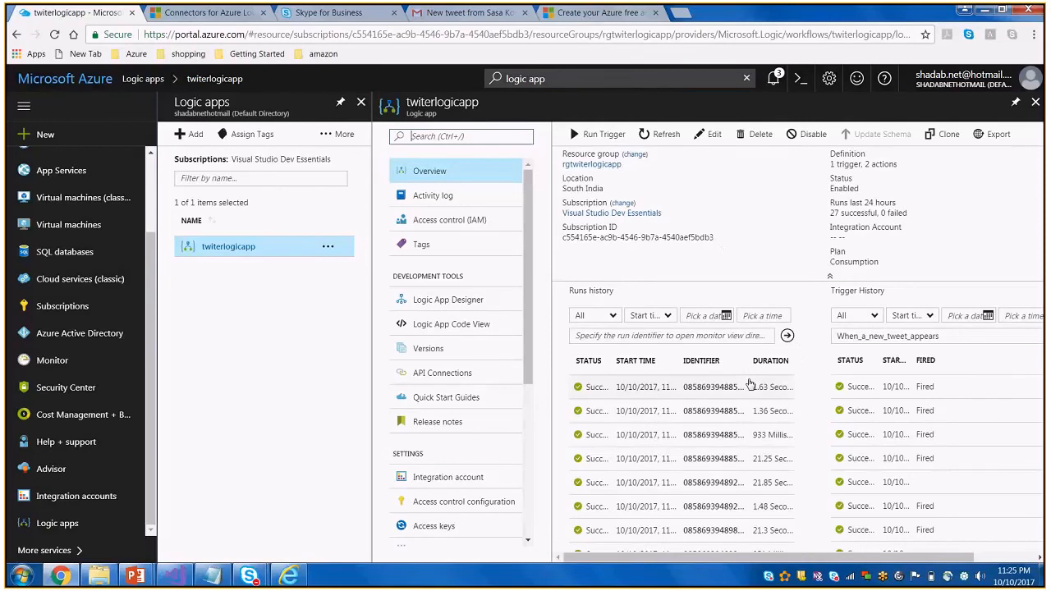
Examine twiterlogicapp's full runs history with start times and durations, and return to the app's overview
click(750, 384)
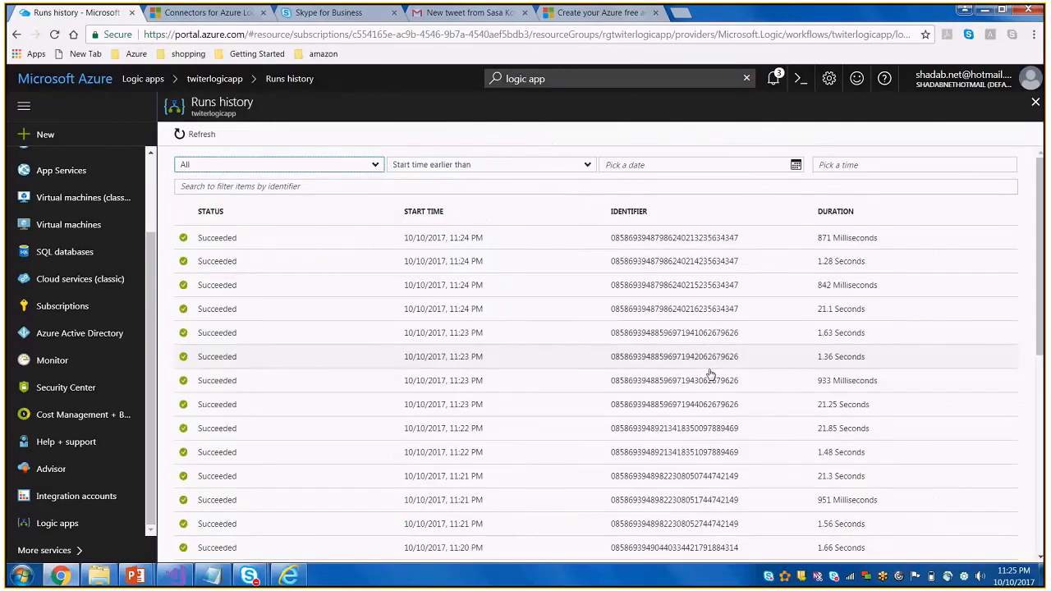
scroll(711, 373, down, 5)
scroll(711, 373, up, 5)
click(1036, 104)
scroll(925, 445, up, 1)
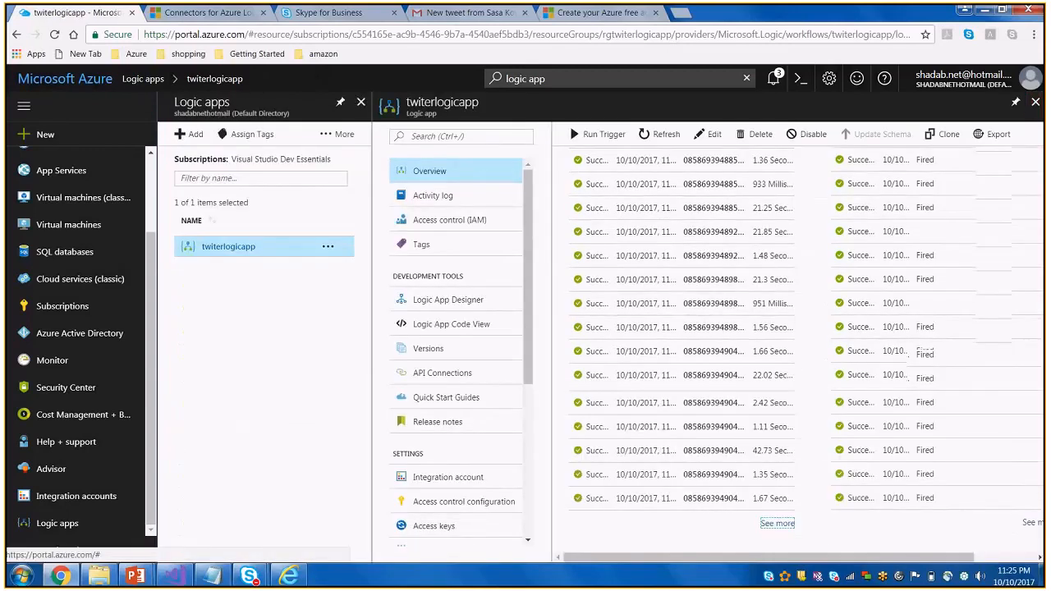
scroll(926, 445, up, 3)
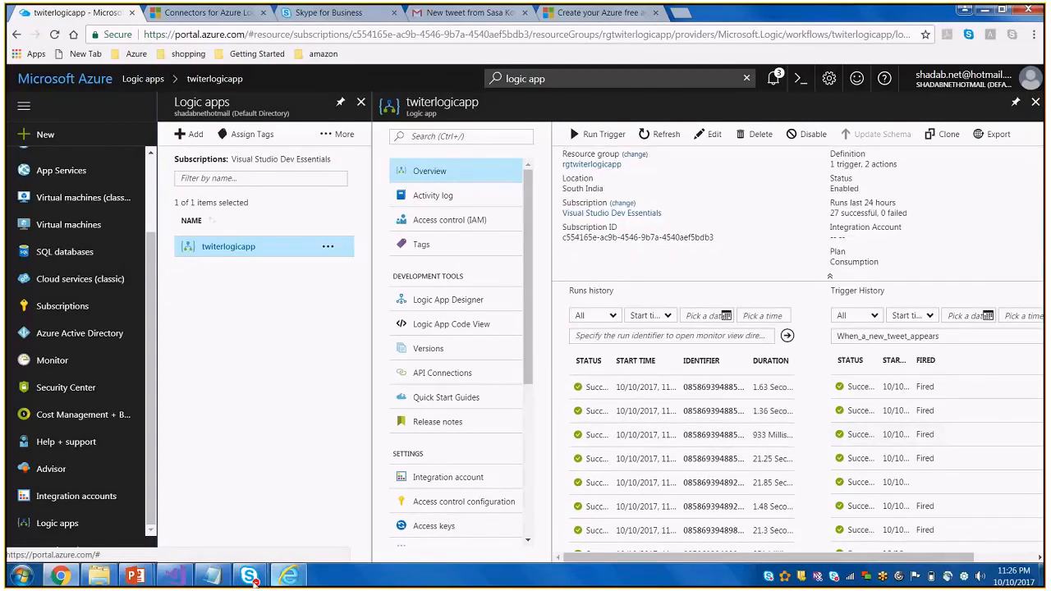
Check the Azure Discussion meeting's conversation in Skype for Business, and minimize the meeting window
click(249, 579)
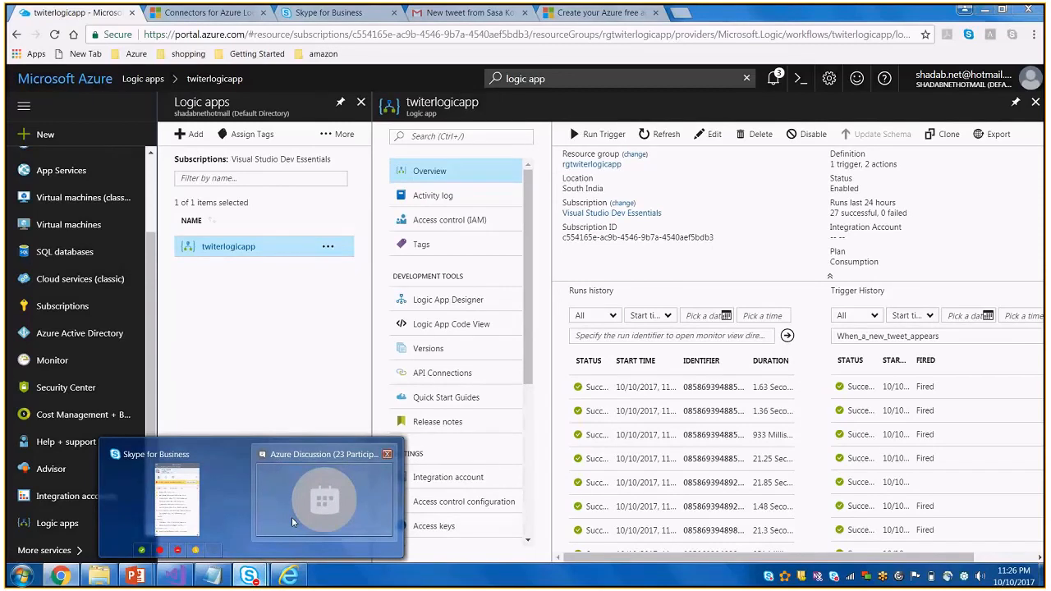
mouse_move(292, 517)
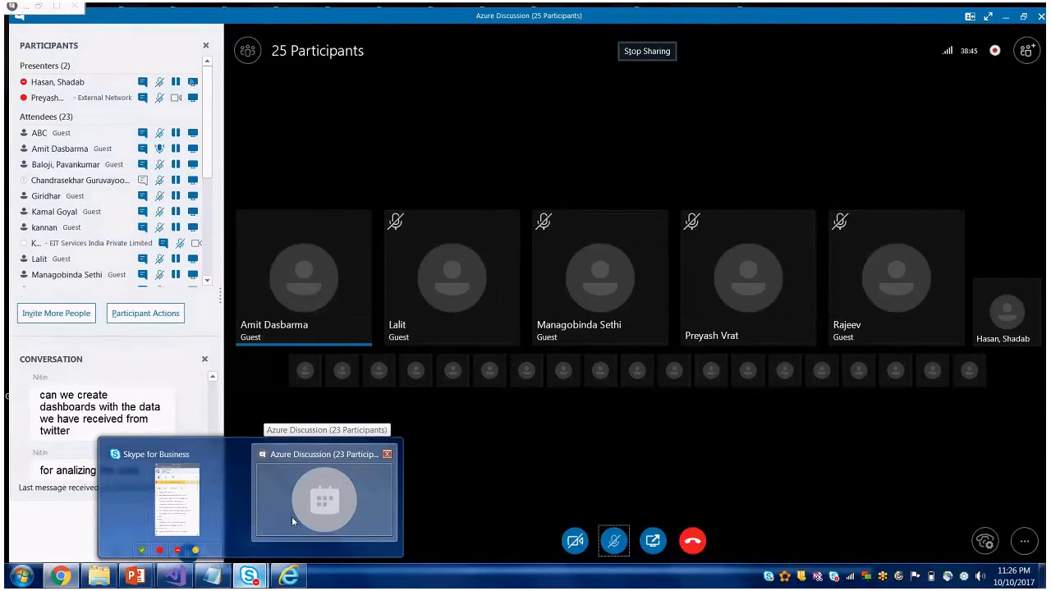
click(291, 517)
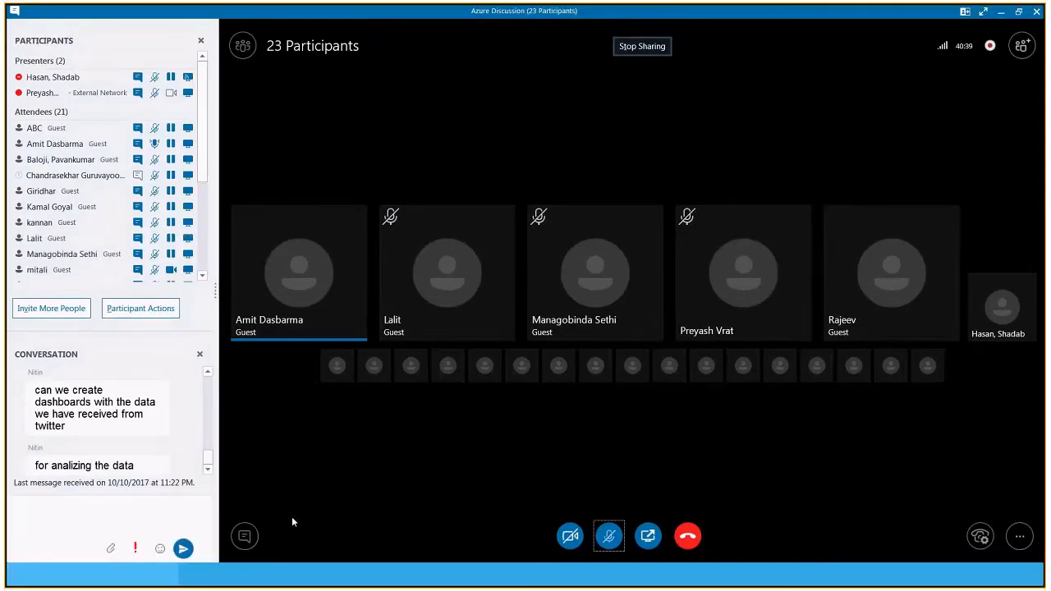
click(1007, 14)
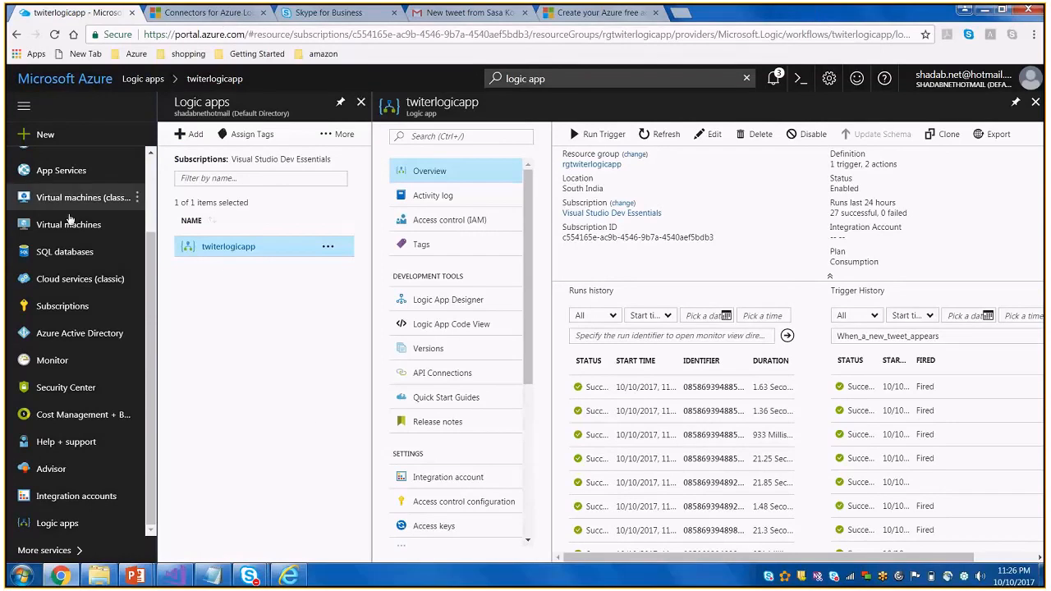
Open the rgtwiterlogicapp resource group and highlight the API Connection types of its outlook and twitter resources
scroll(66, 326, up, 1)
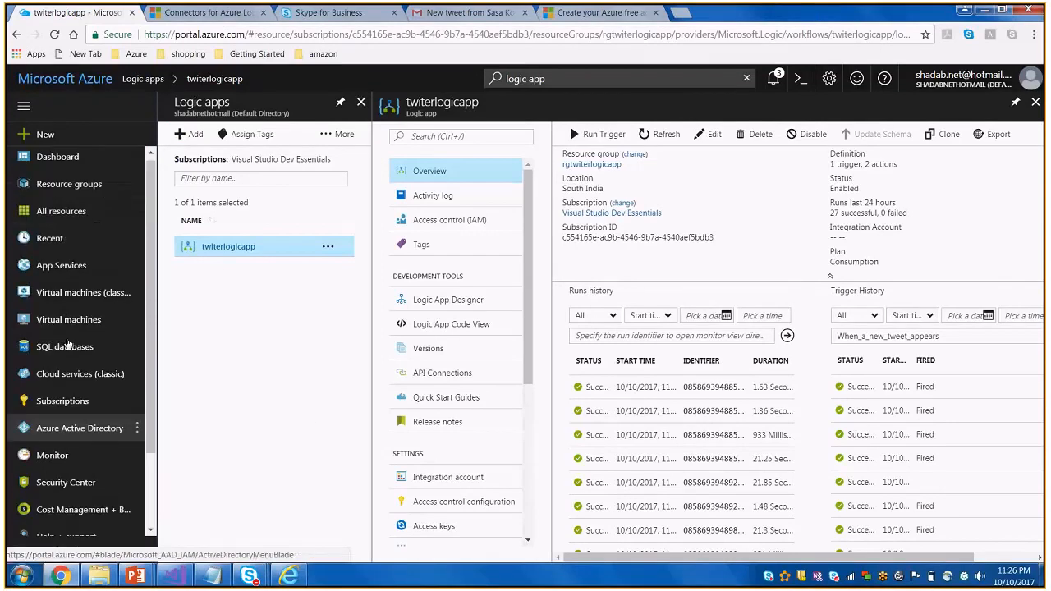
scroll(67, 345, down, 1)
scroll(51, 154, up, 1)
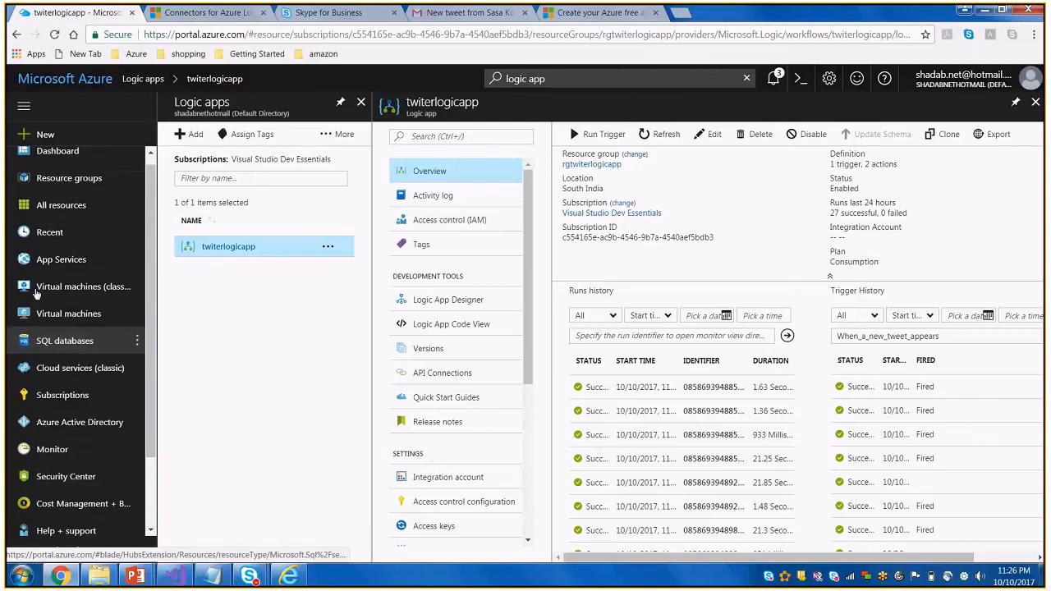
click(69, 177)
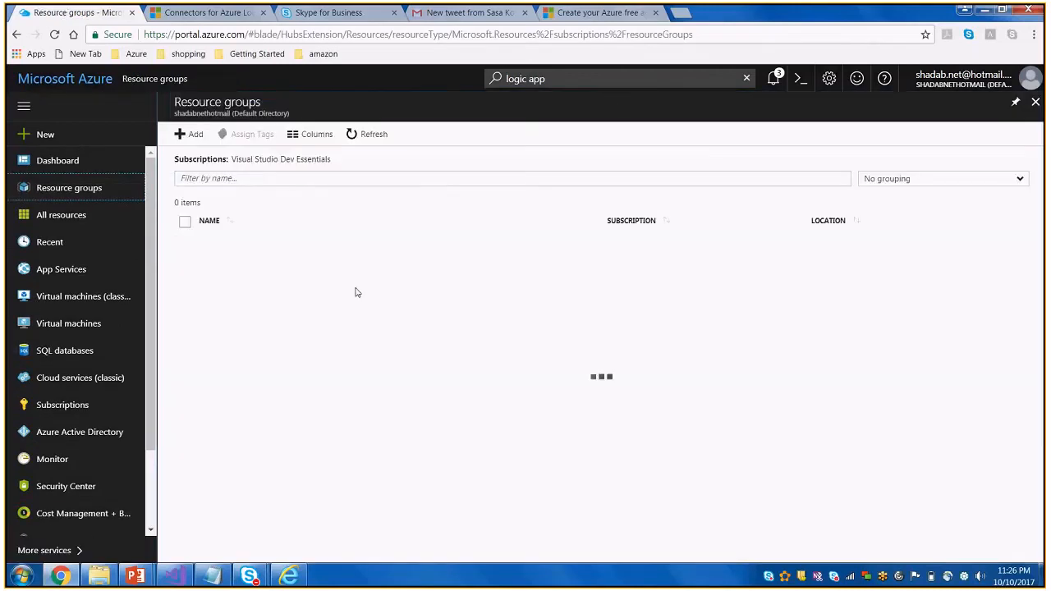
click(237, 246)
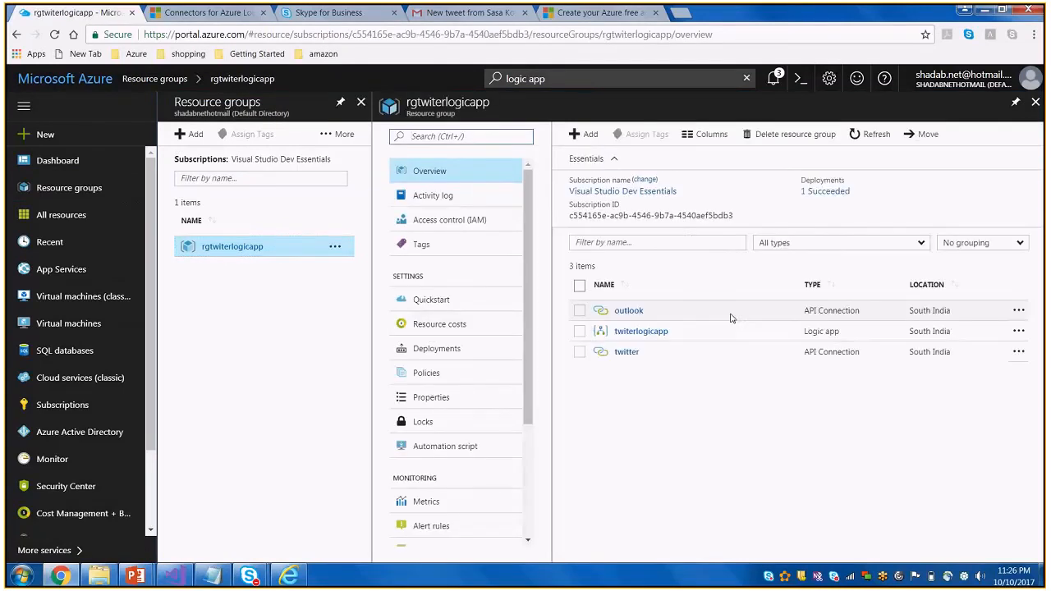
drag(804, 312, 869, 313)
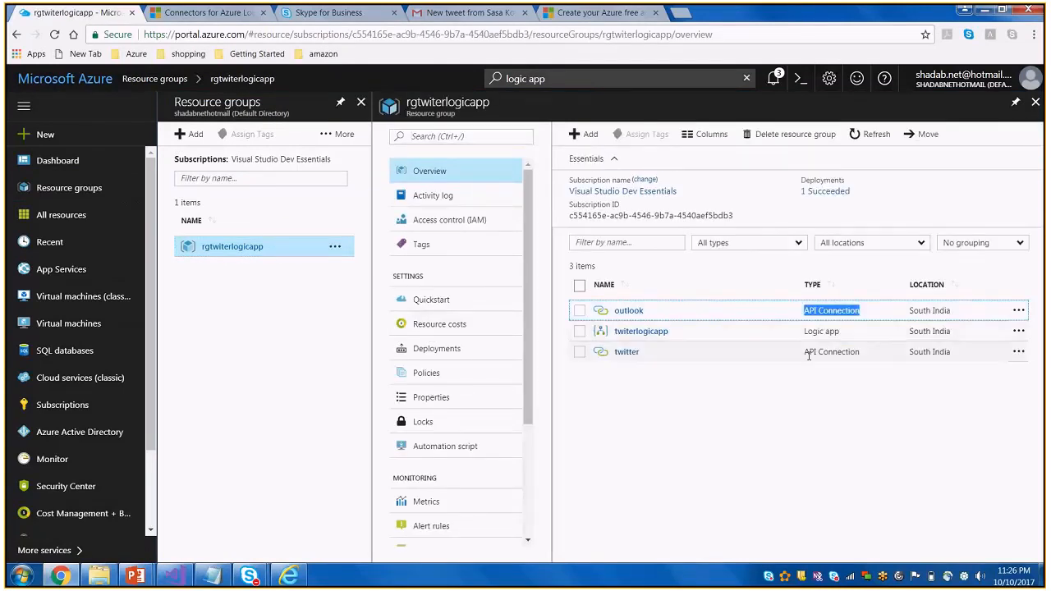
drag(804, 354, 860, 353)
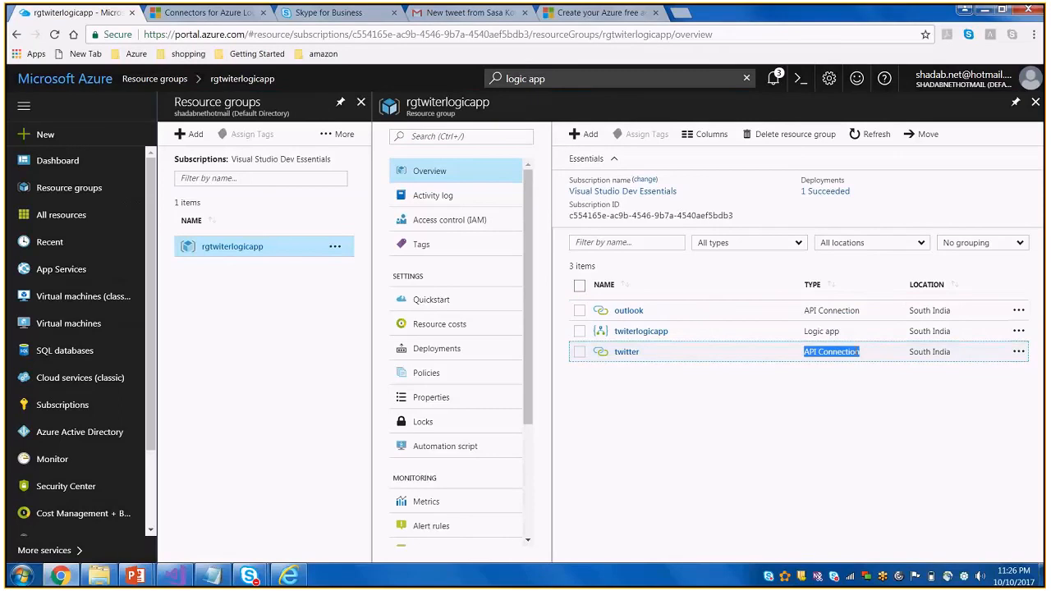
Highlight the outlook resource's API Connection type, and switch to Gmail to check the inbox for the new tweet e-mails
drag(860, 312, 803, 312)
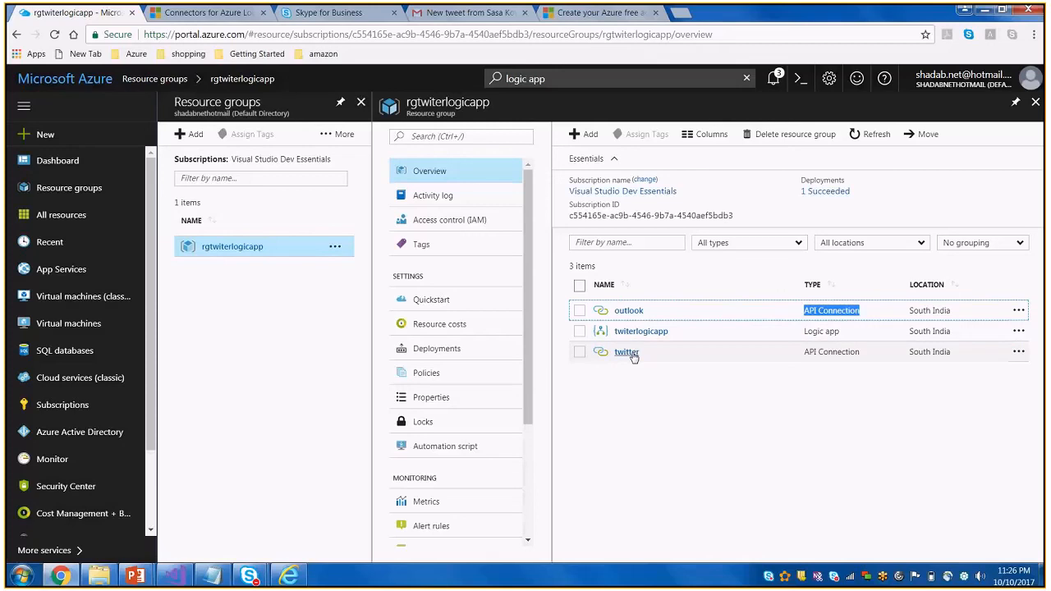
click(481, 13)
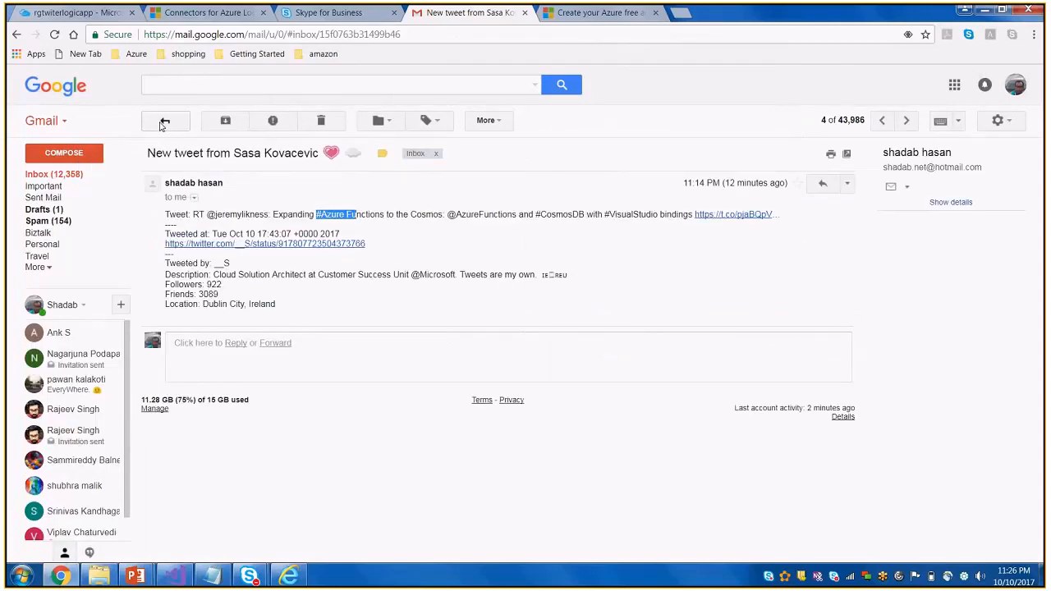
click(165, 121)
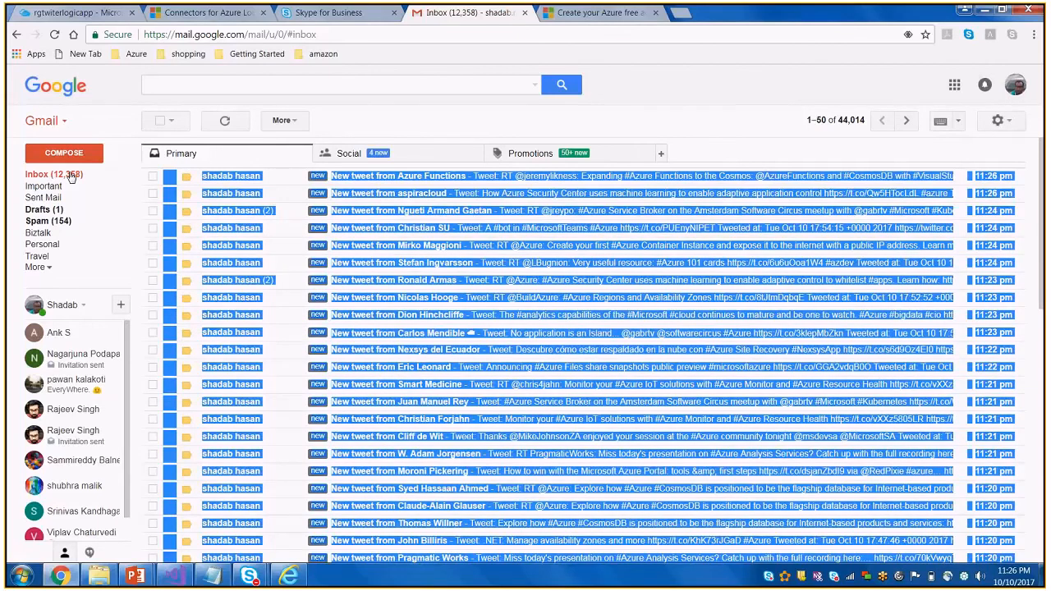
click(71, 178)
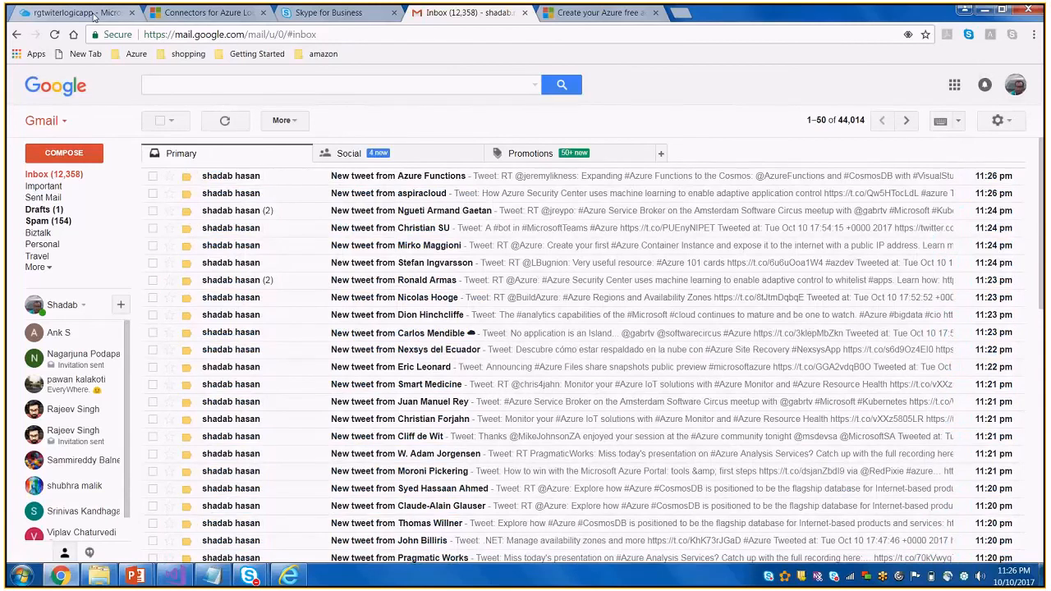
Return to the Azure portal, open the 874-millisecond run from twiterlogicapp's runs history, and examine its trigger, Get user and Send email actions
click(94, 14)
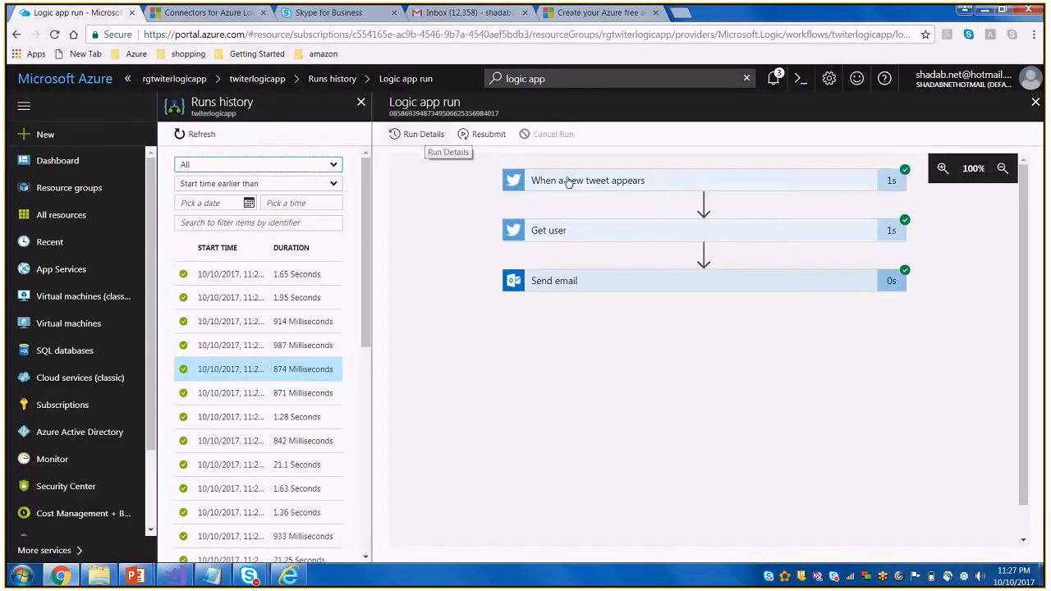
click(569, 183)
scroll(621, 460, down, 3)
click(612, 469)
scroll(614, 470, down, 2)
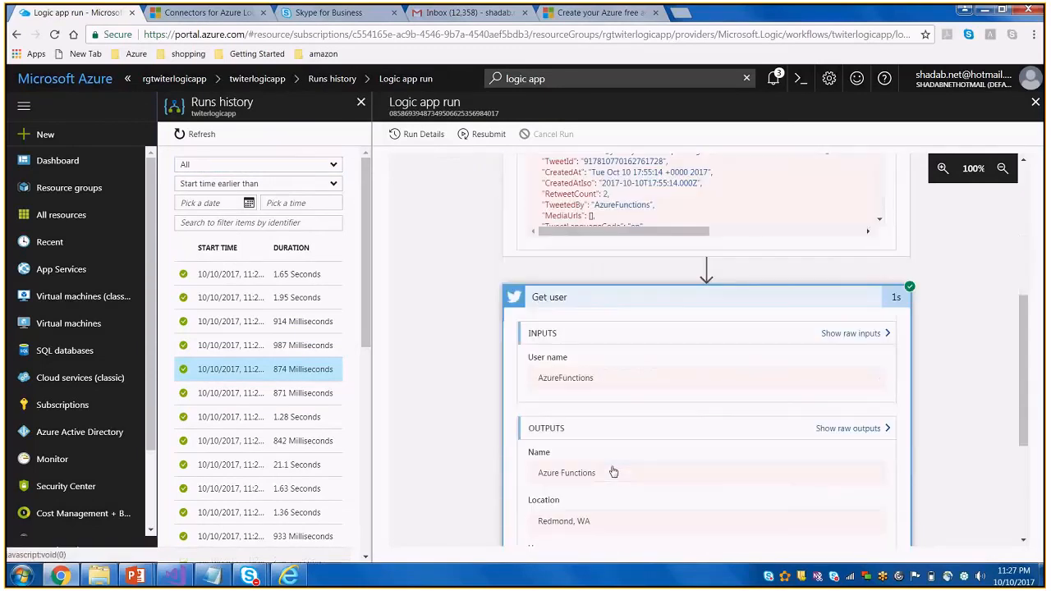
scroll(614, 472, down, 3)
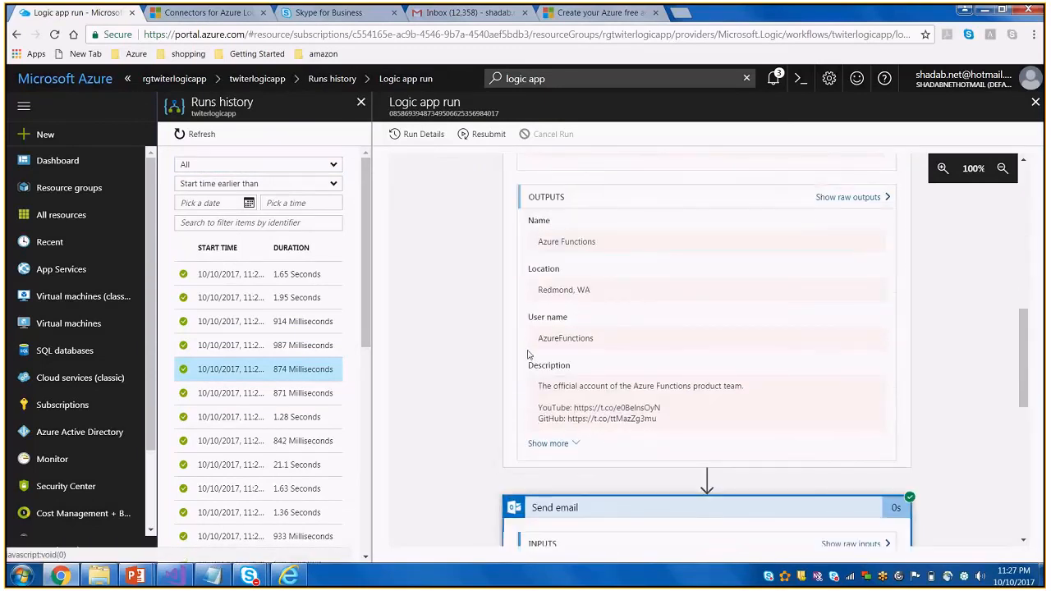
scroll(530, 355, up, 4)
Open the run's details and its trigger's outputs link, and examine the headers and tweet body in the JSON
click(426, 135)
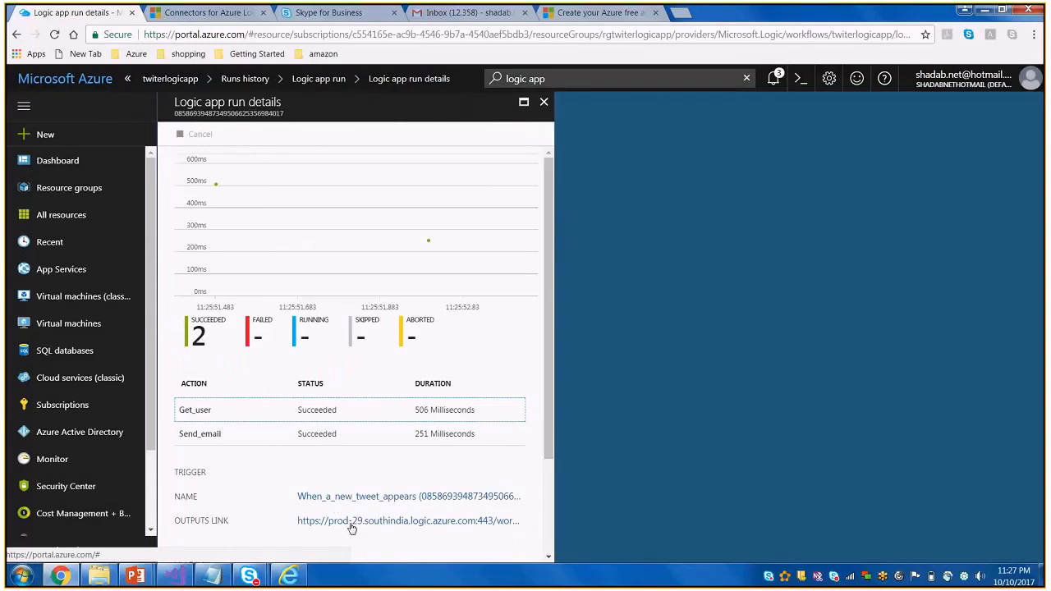
click(351, 523)
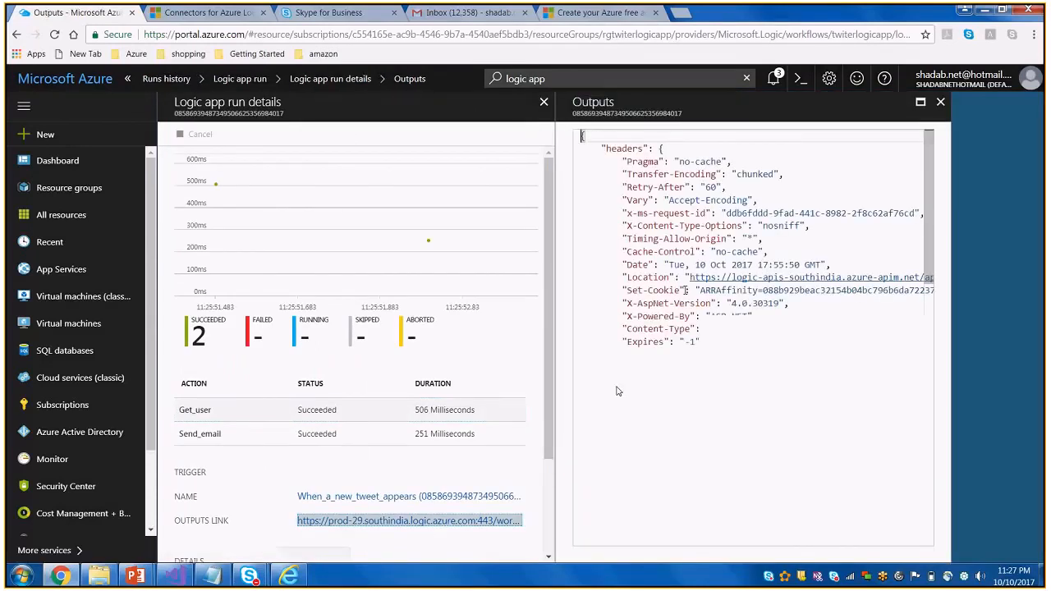
mouse_move(675, 548)
mouse_down()
mouse_move(712, 549)
mouse_move(677, 549)
mouse_up()
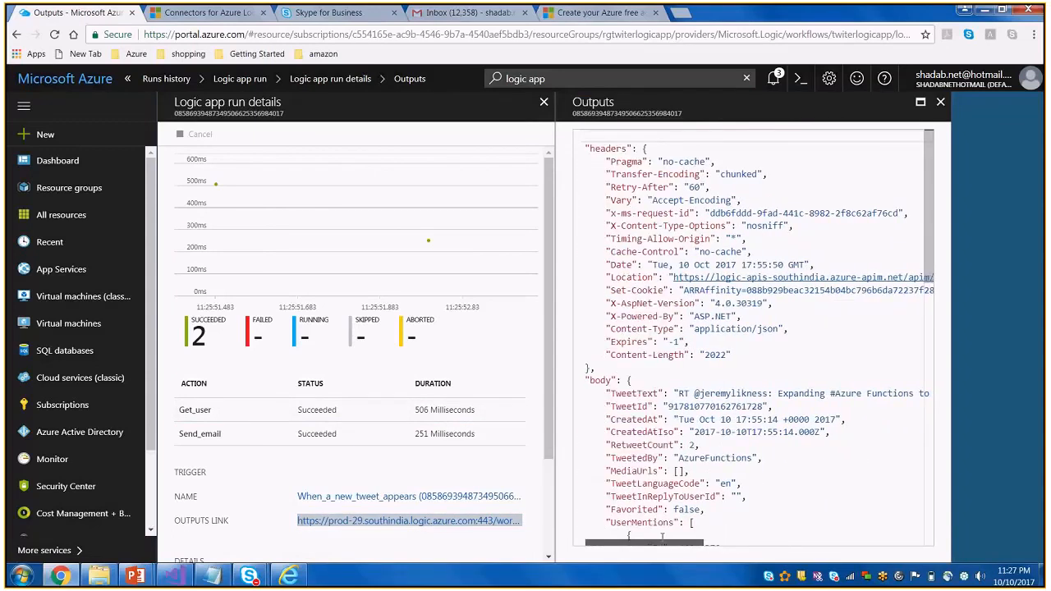
scroll(723, 386, down, 1)
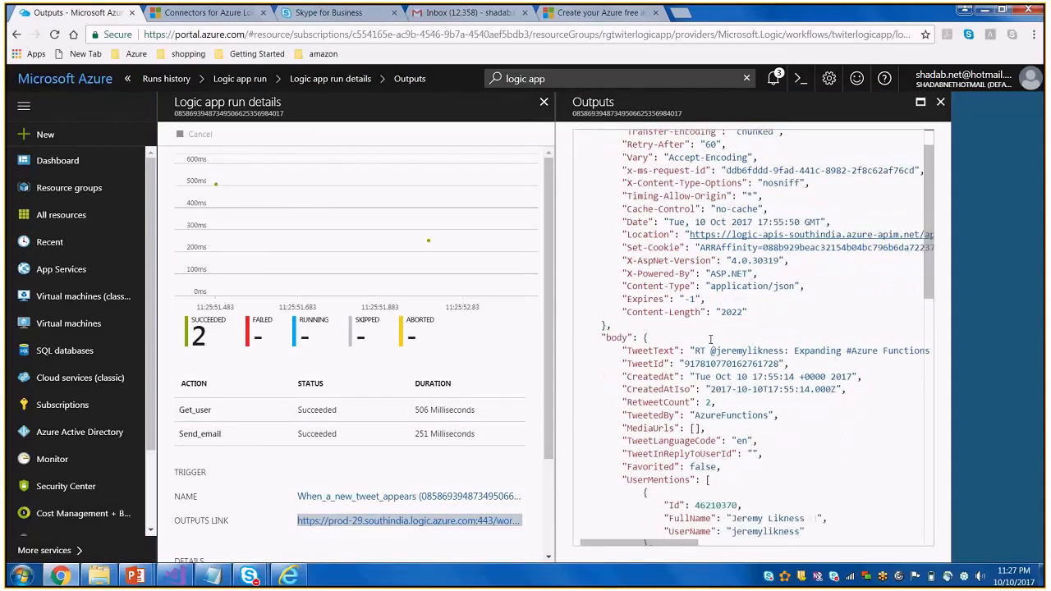
drag(710, 339, 779, 414)
mouse_move(645, 547)
mouse_down()
mouse_move(813, 551)
mouse_move(854, 563)
mouse_move(697, 535)
mouse_move(647, 538)
mouse_up()
click(777, 453)
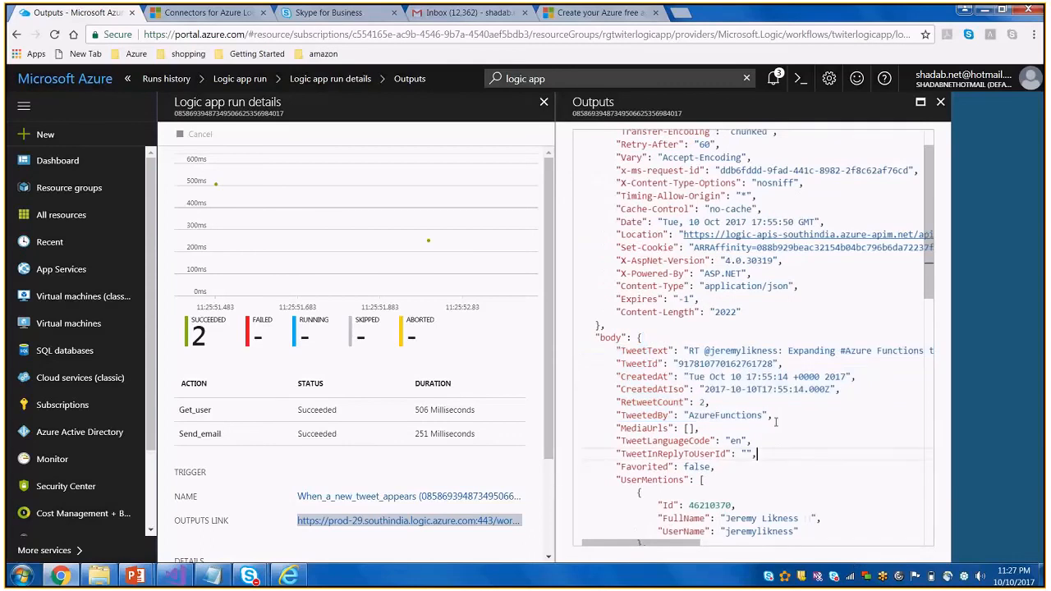
scroll(775, 422, down, 2)
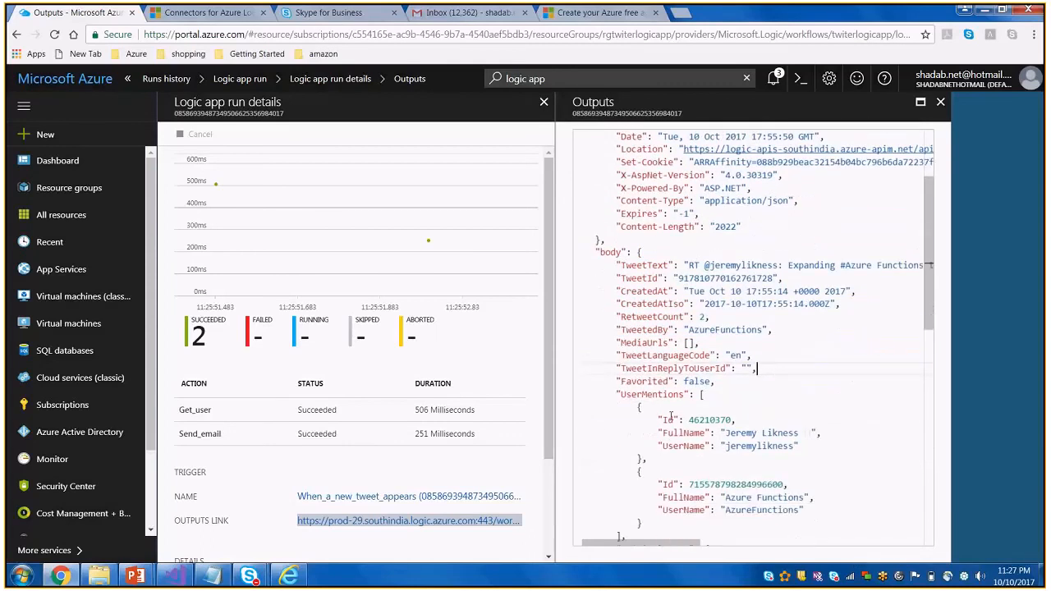
Highlight the first UserMentions entry, read through the OriginalTweet and UserDetails sections, and close the outputs and run details
drag(664, 419, 808, 458)
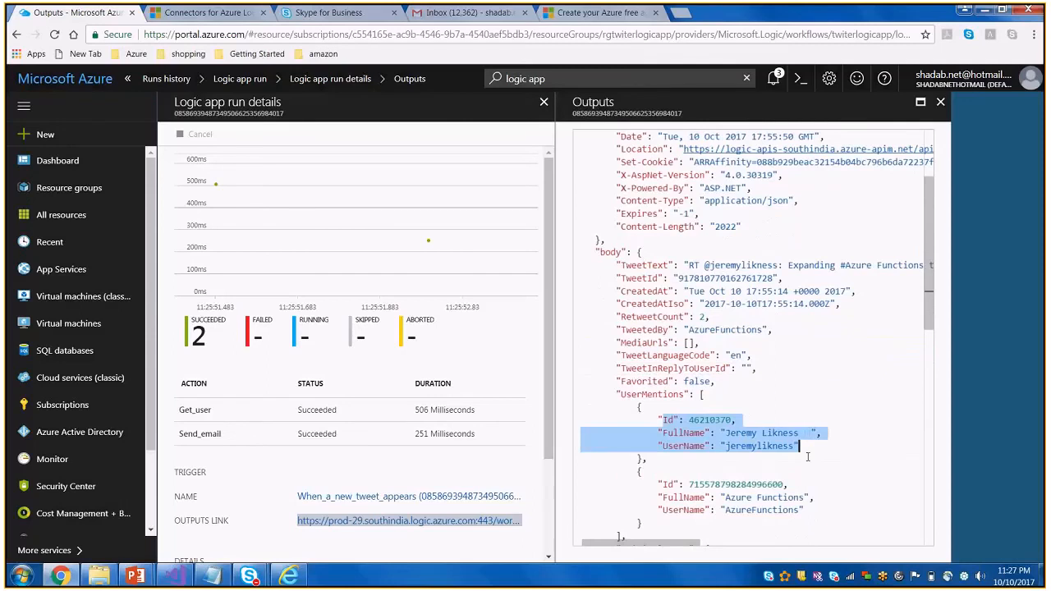
scroll(807, 458, down, 2)
scroll(807, 458, down, 2)
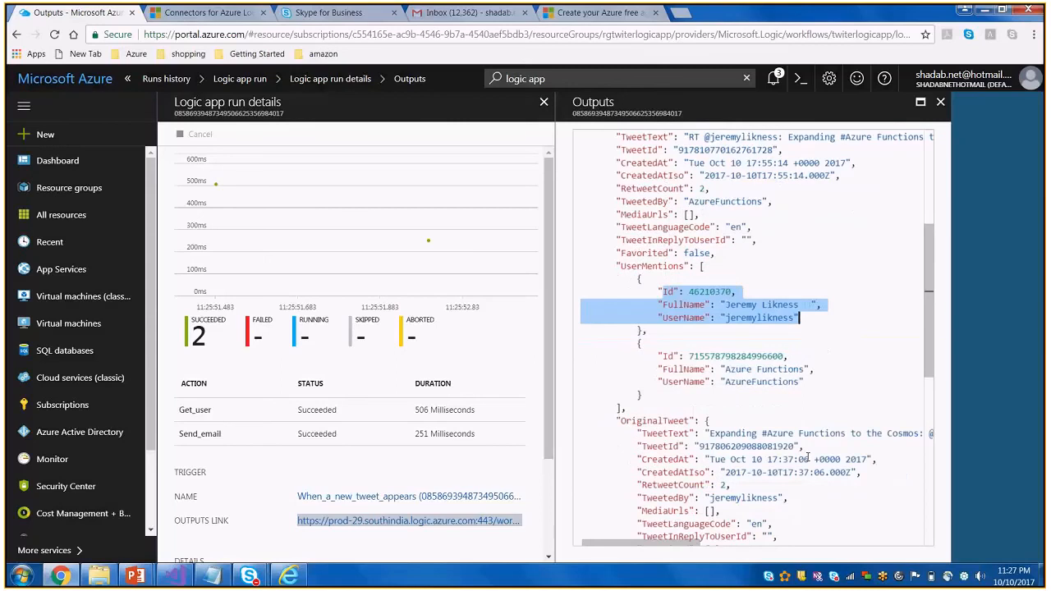
scroll(808, 458, down, 1)
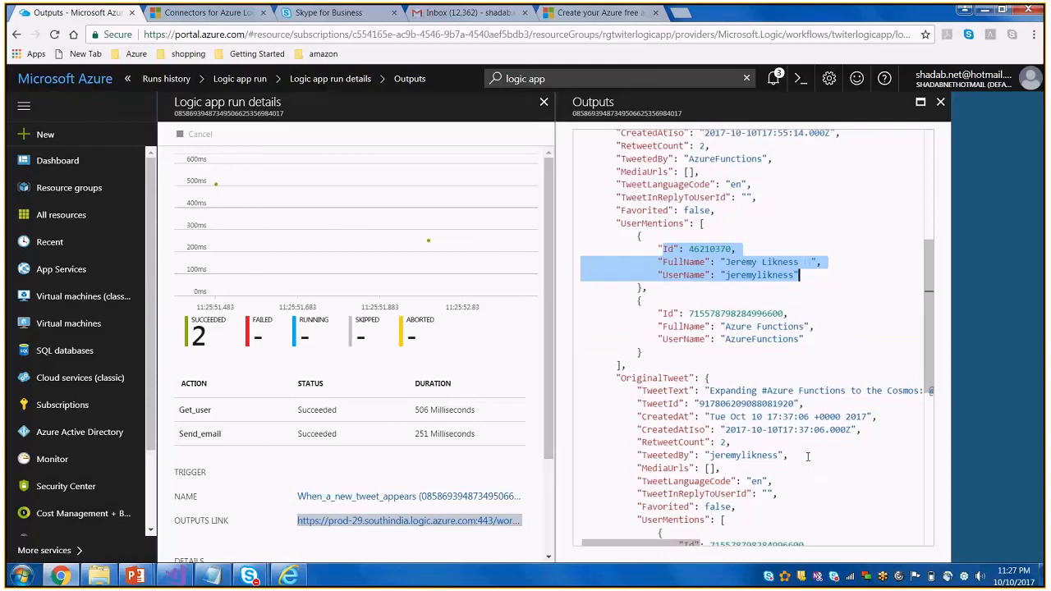
scroll(808, 458, down, 1)
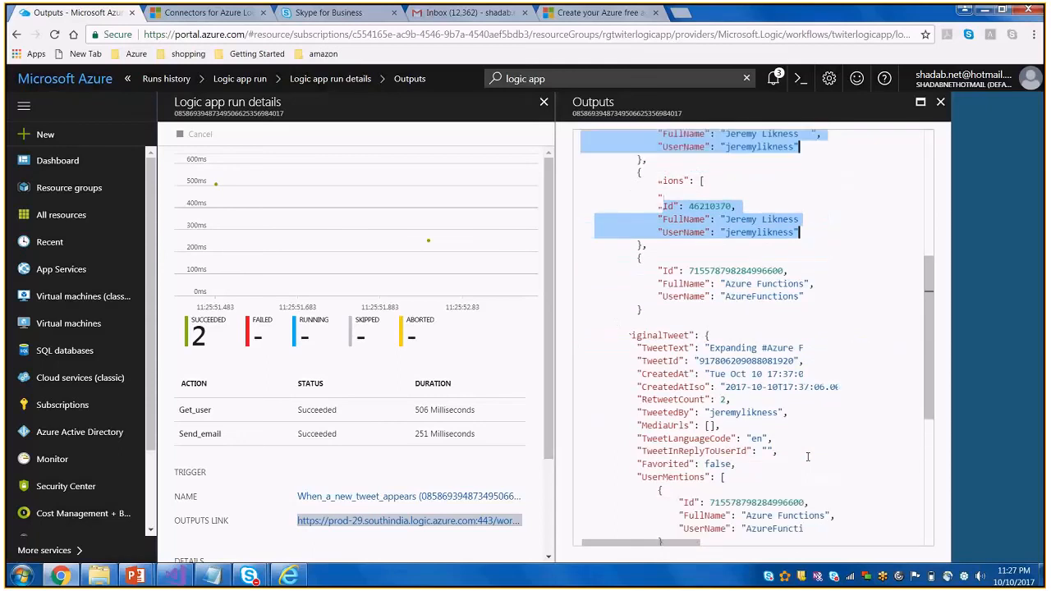
scroll(807, 458, down, 2)
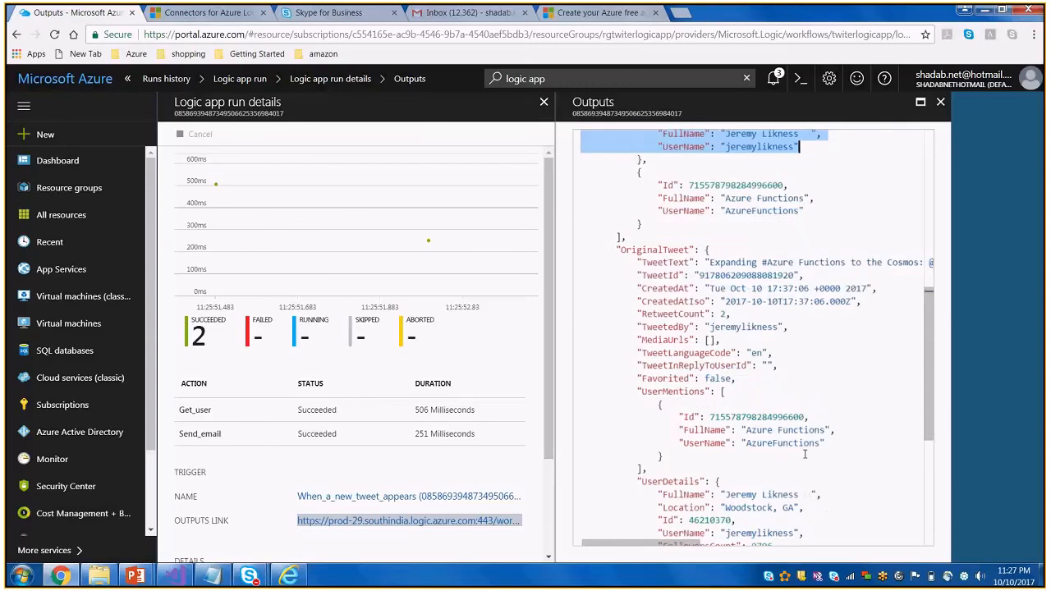
scroll(805, 455, down, 3)
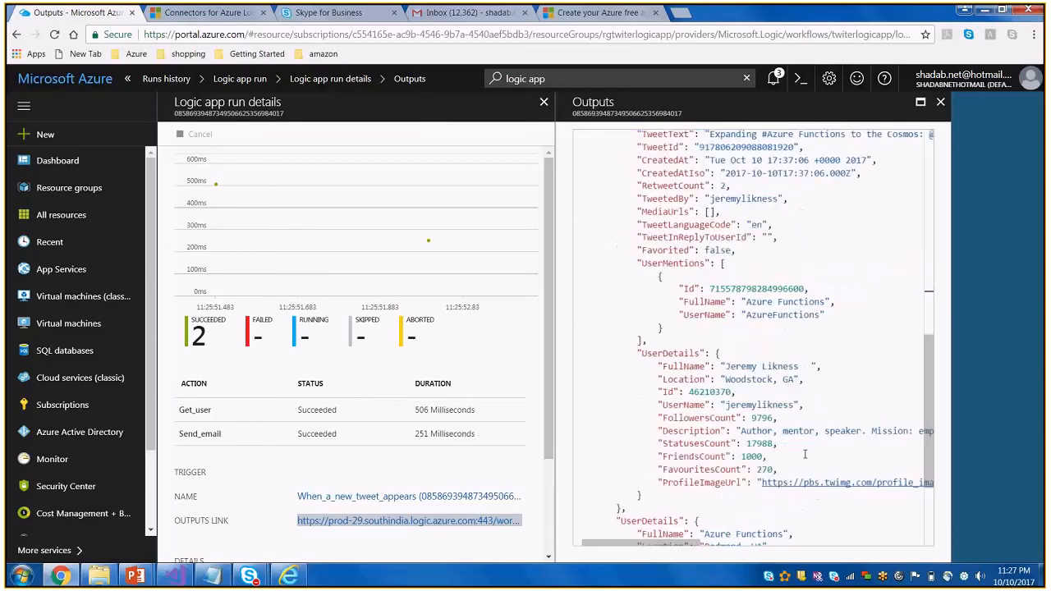
click(942, 103)
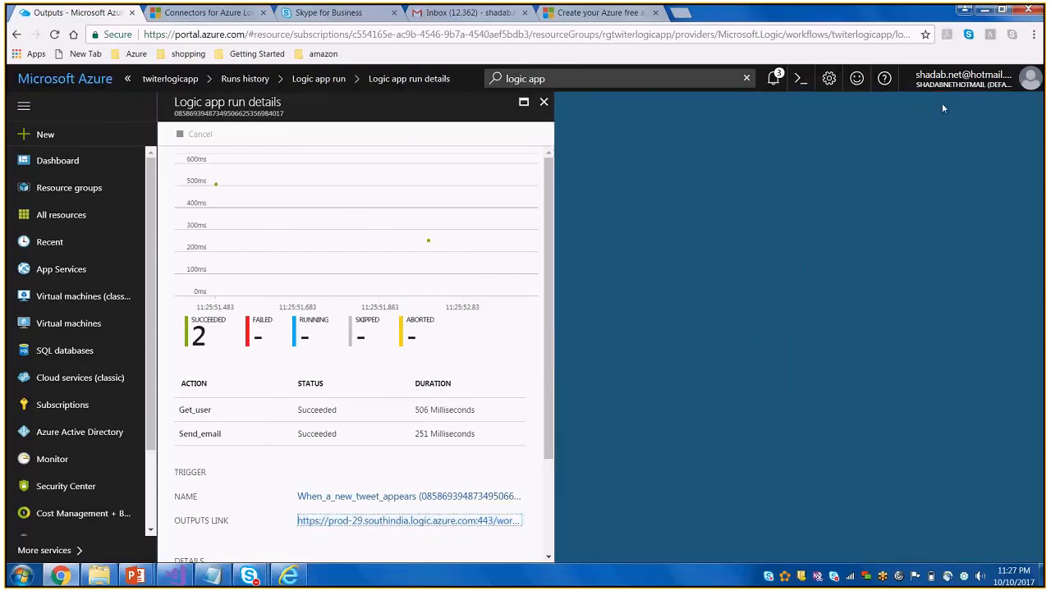
click(544, 102)
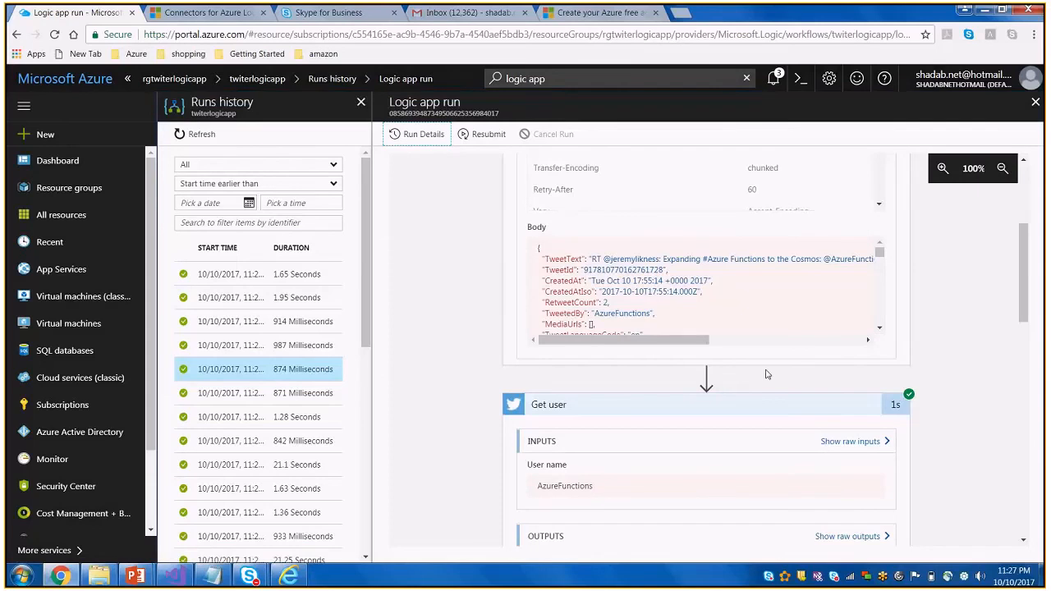
Review the run's #azure trigger and Get user data, highlight the Send email body, and return to the trigger
scroll(766, 375, up, 3)
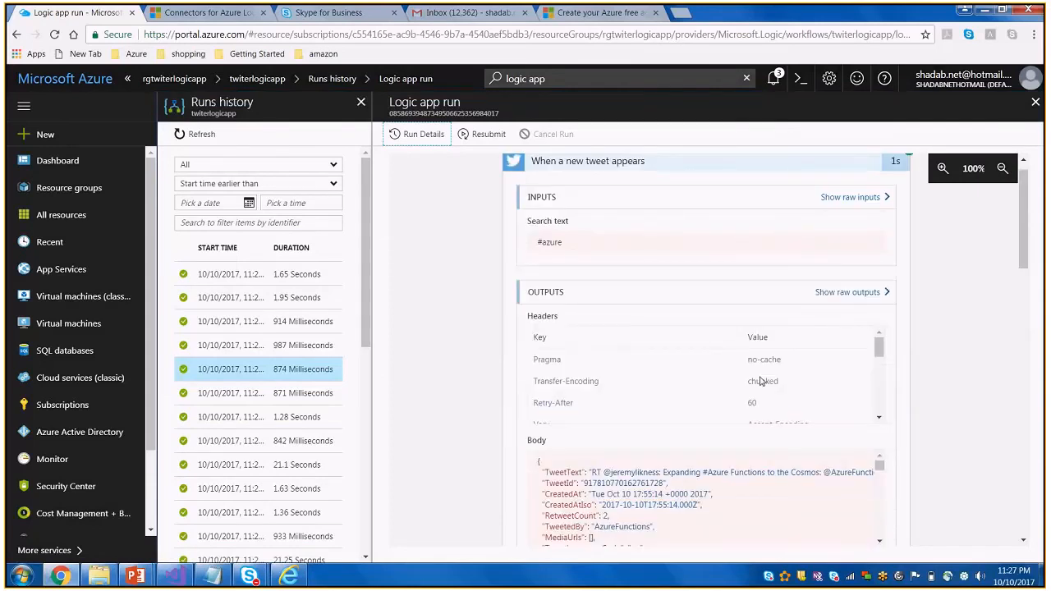
scroll(761, 381, down, 3)
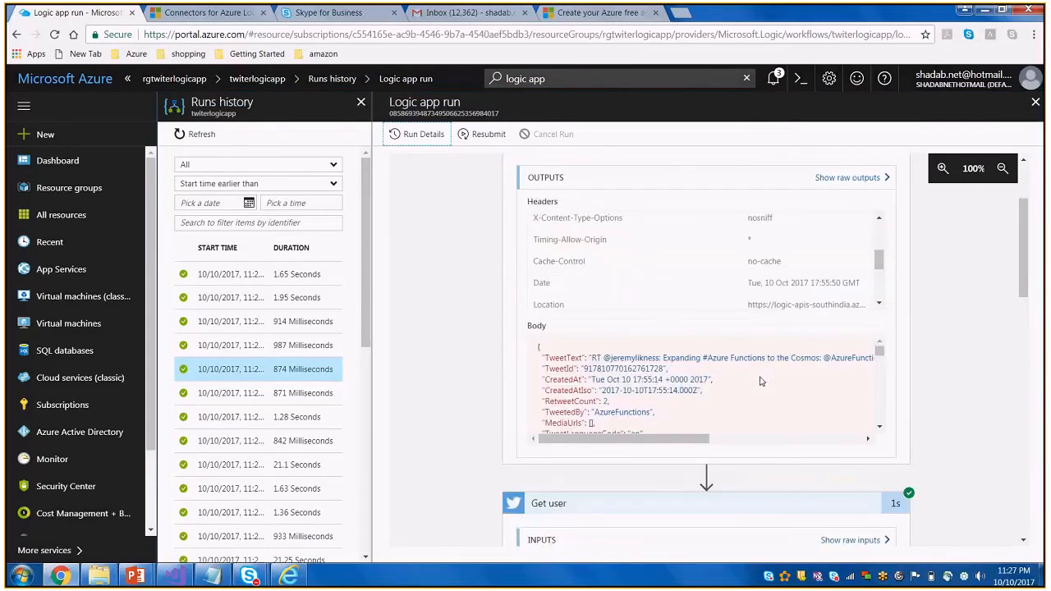
scroll(606, 456, down, 5)
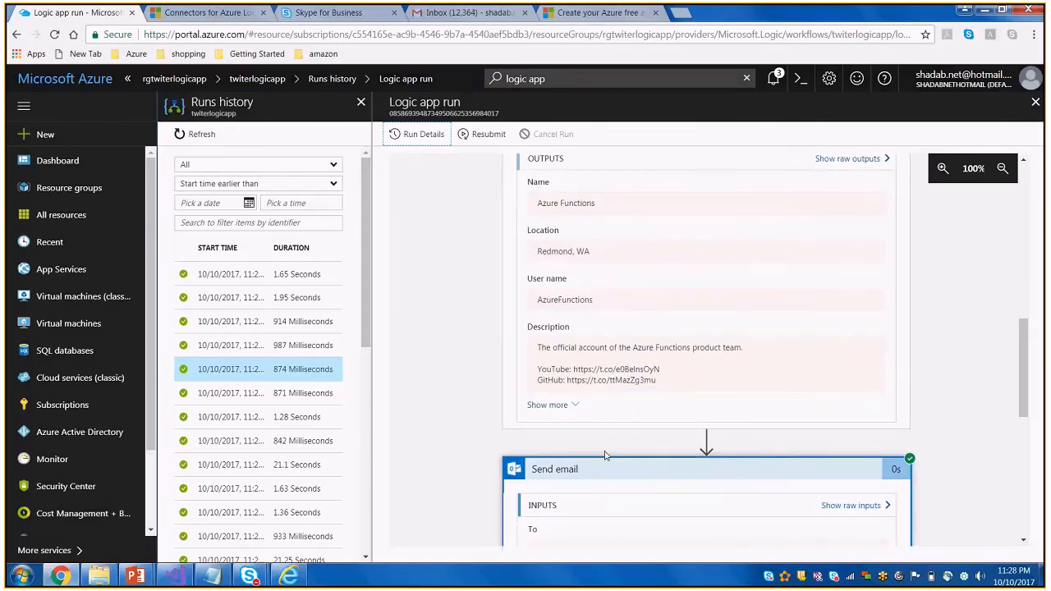
scroll(606, 456, down, 5)
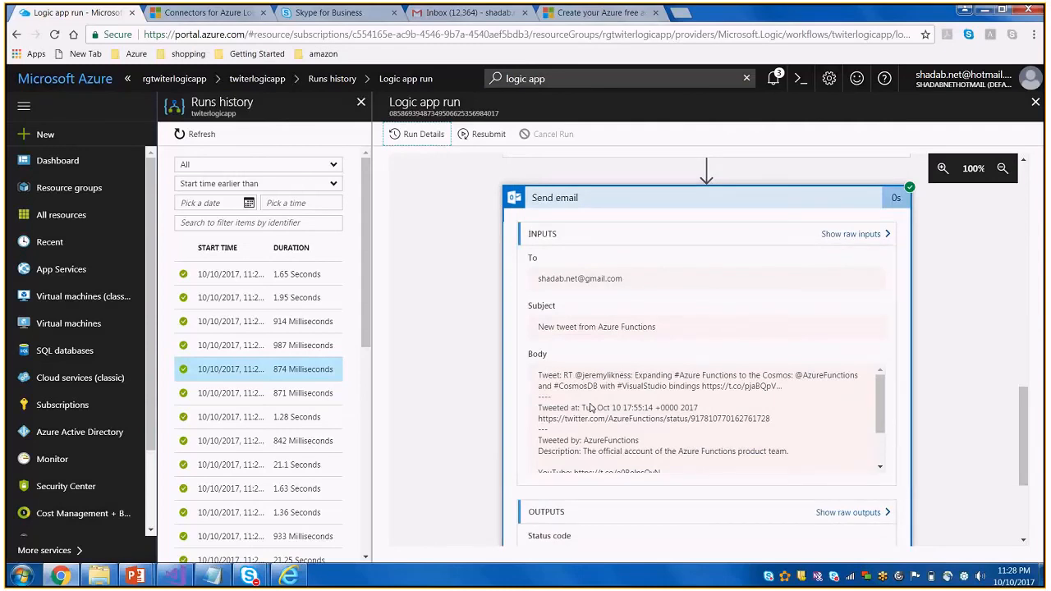
drag(561, 375, 750, 455)
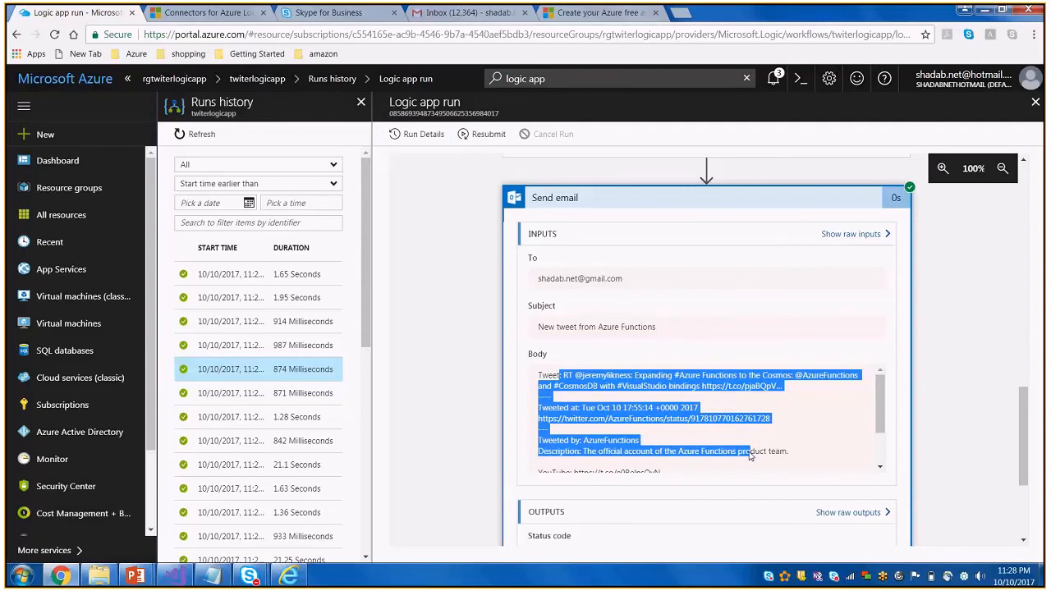
scroll(473, 400, up, 3)
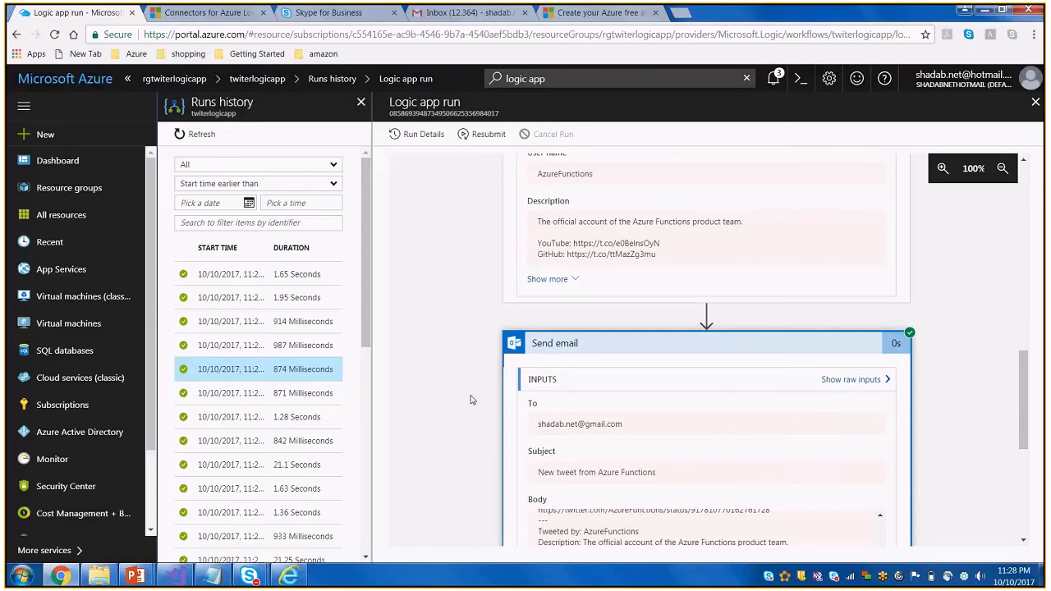
scroll(472, 400, up, 10)
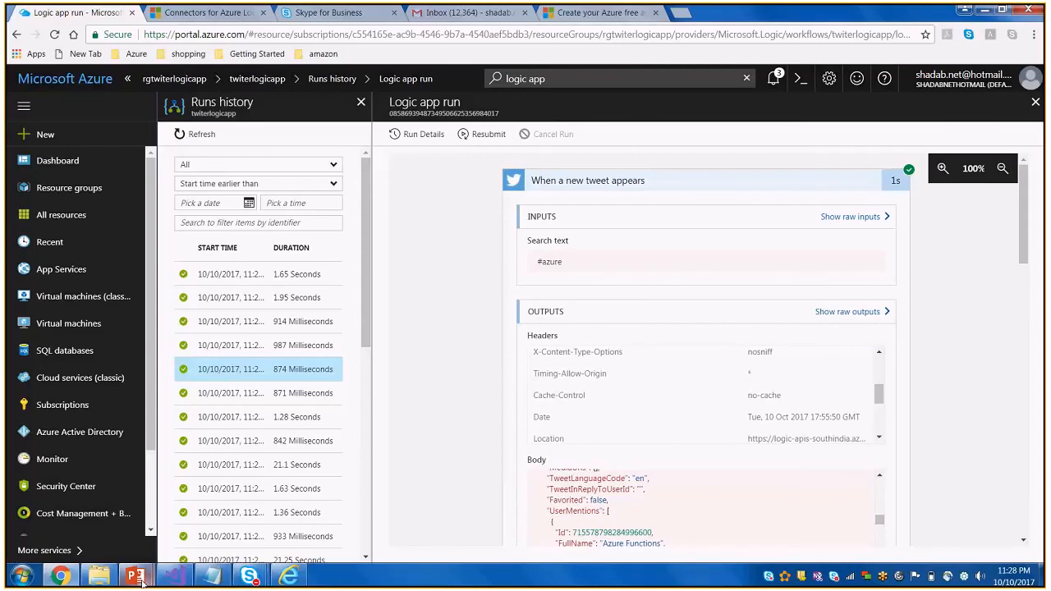
Switch to the Logic Apps slide show in PowerPoint and move from the References slide to the Q&A slide
mouse_move(142, 581)
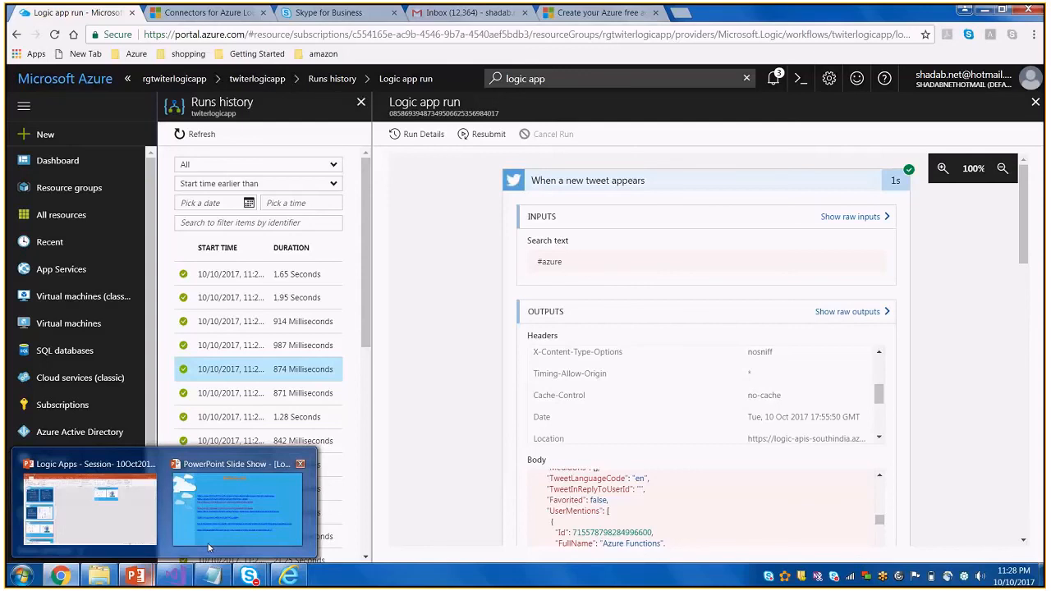
mouse_move(208, 548)
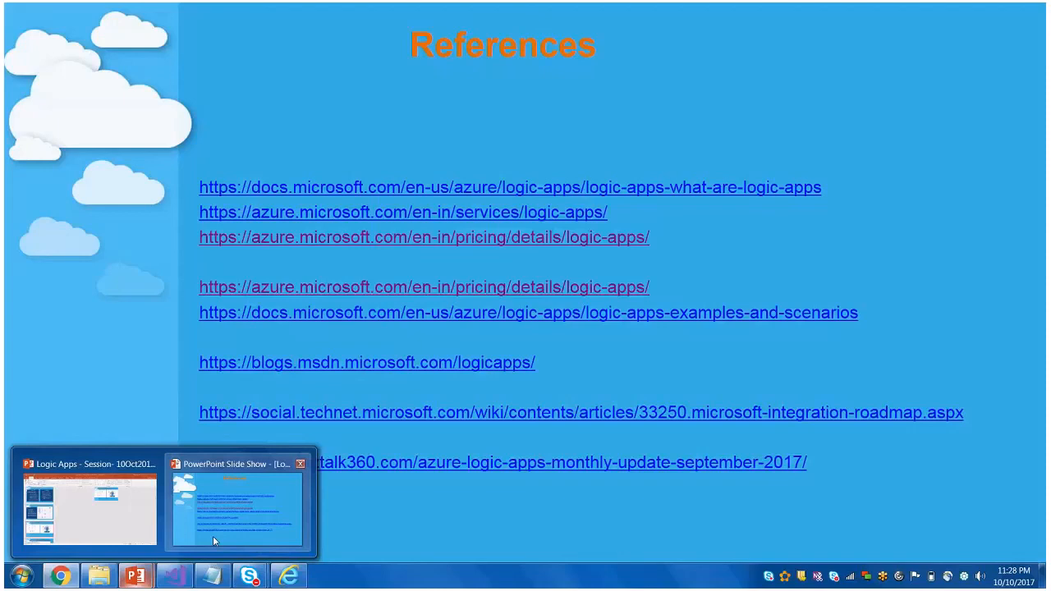
key(alt+Tab)
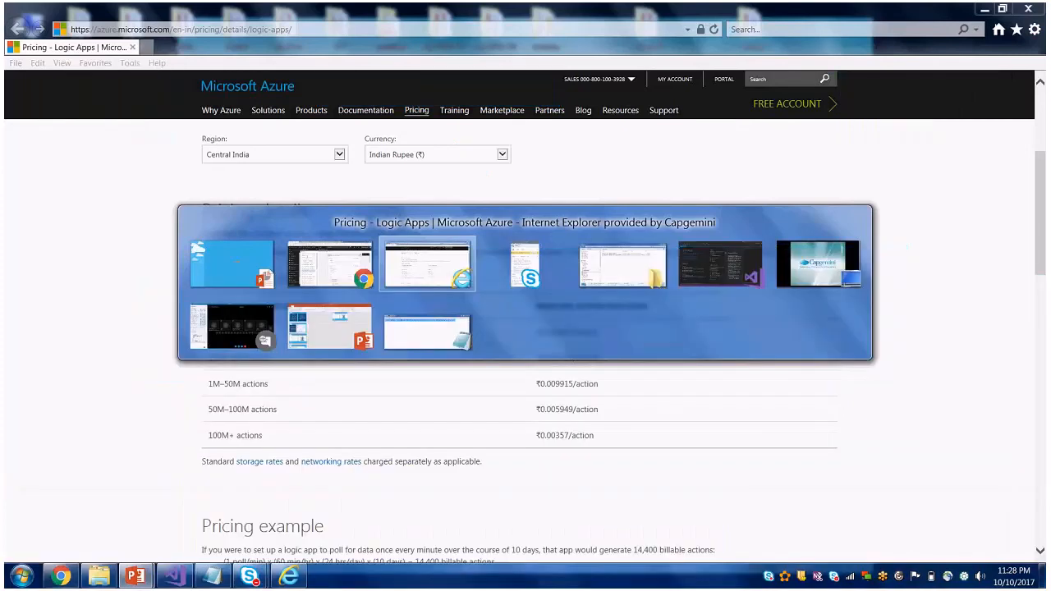
key(alt+Tab)
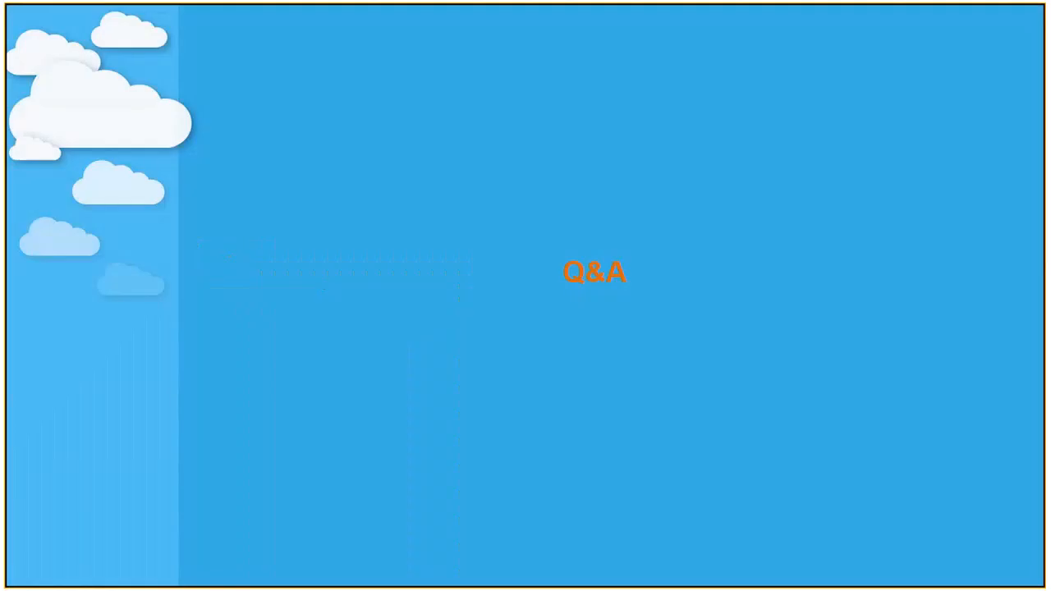